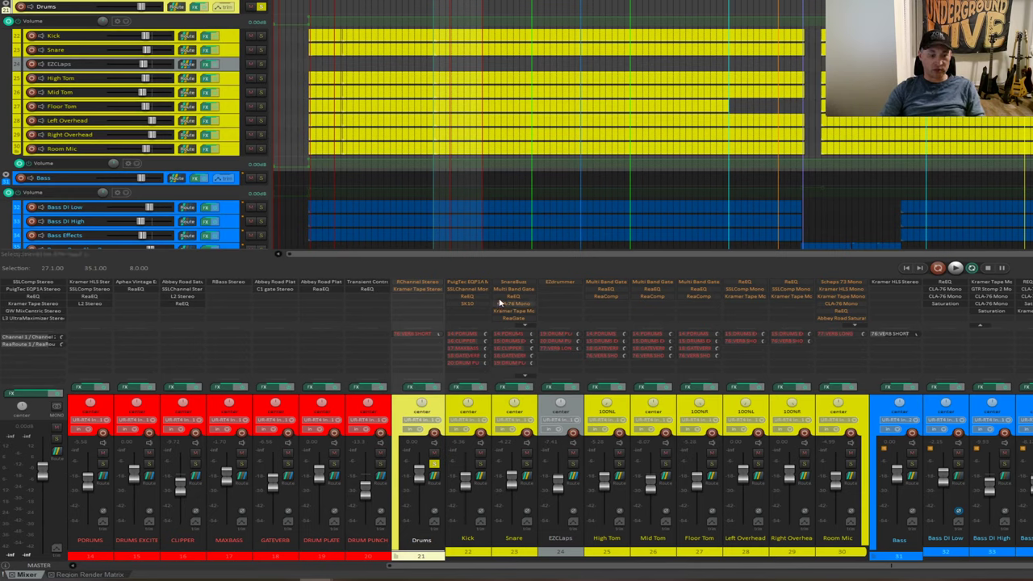
pyautogui.rightClick(500, 329)
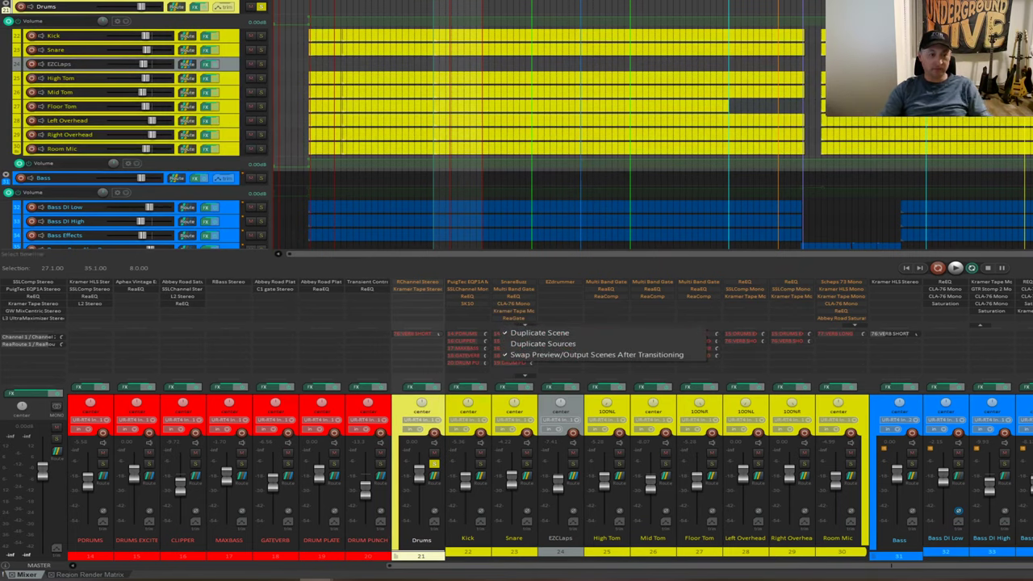
pyautogui.press('Escape')
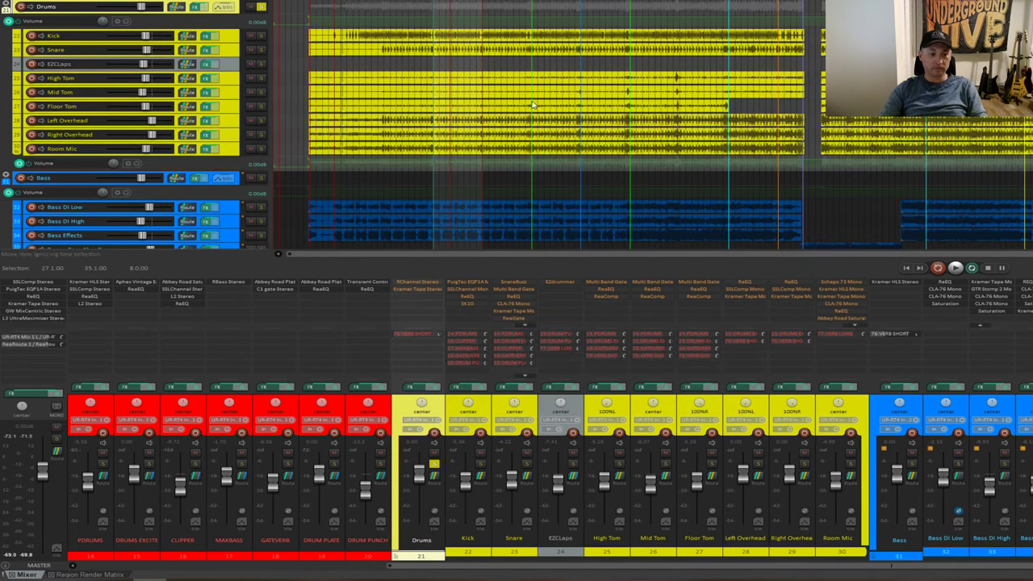
# Play back the soloed drums with their effects bypassed and look over the red parallel drum buses beside them in the mixer.
pyautogui.press('space')
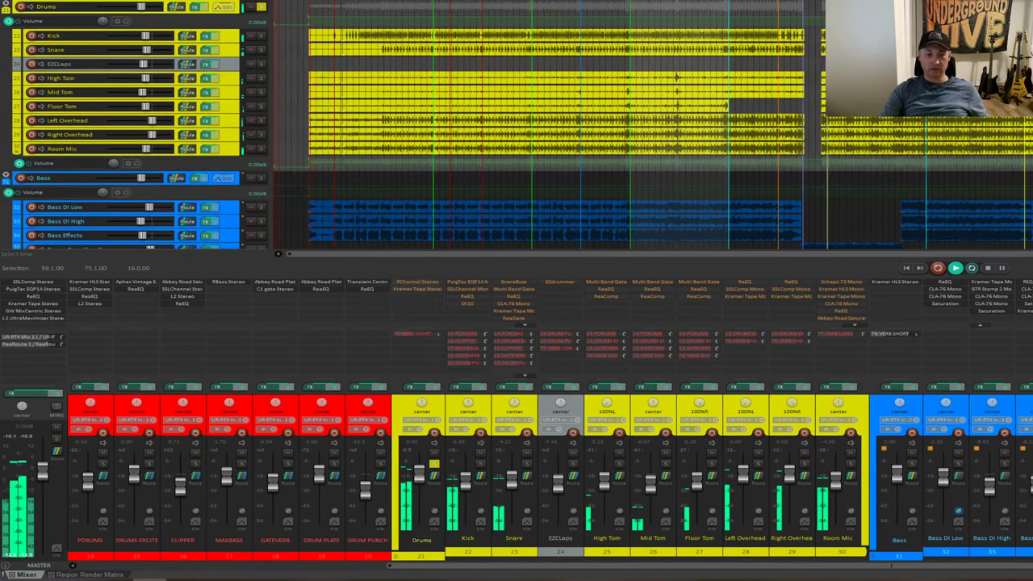
pyautogui.hscroll(-8, 517, 477)
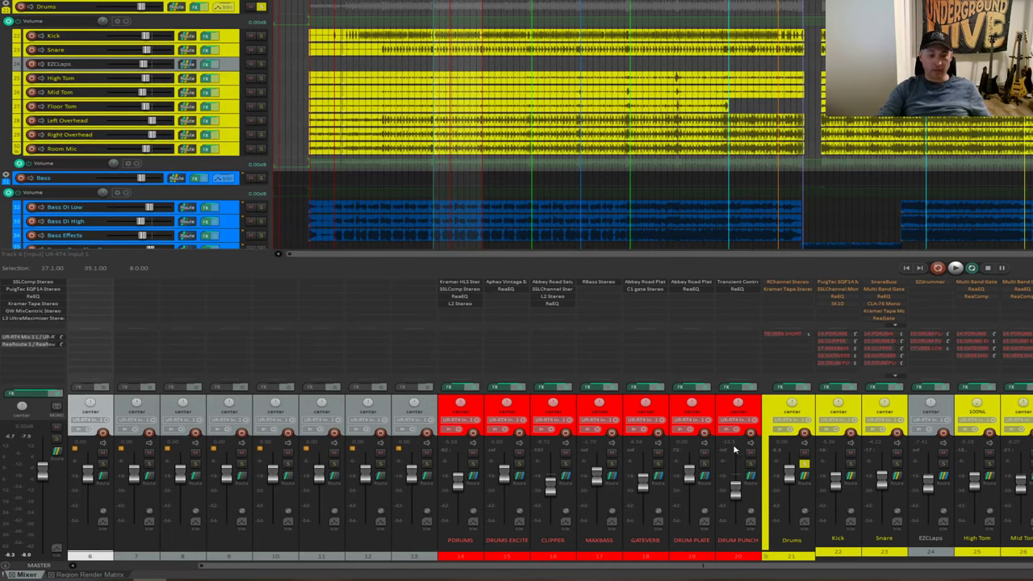
pyautogui.hscroll(8, 734, 449)
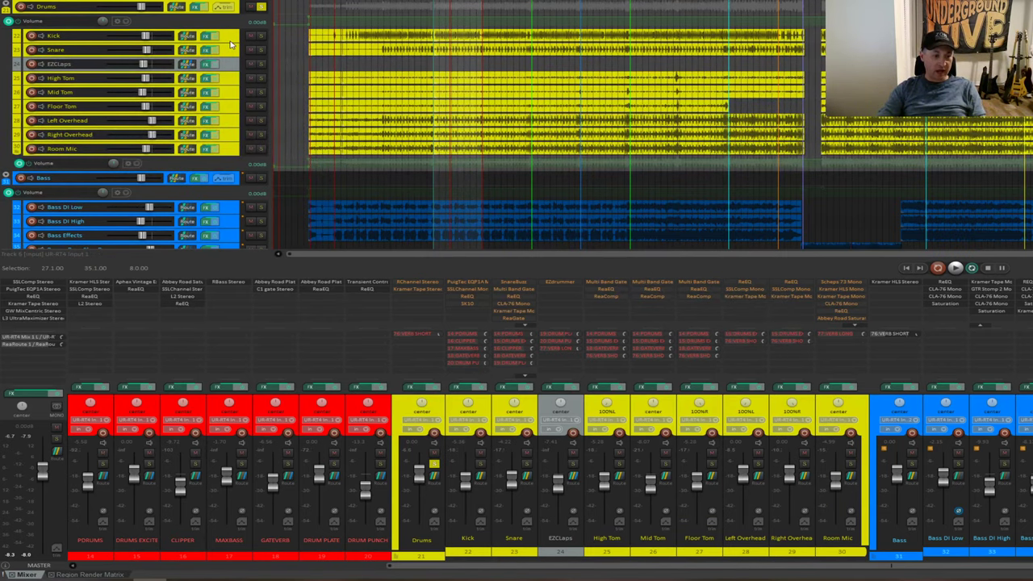
# Examine the kick hits, item splits and crossfades in the Kick track's waveform up close.
pyautogui.scroll(5, 228, 40)
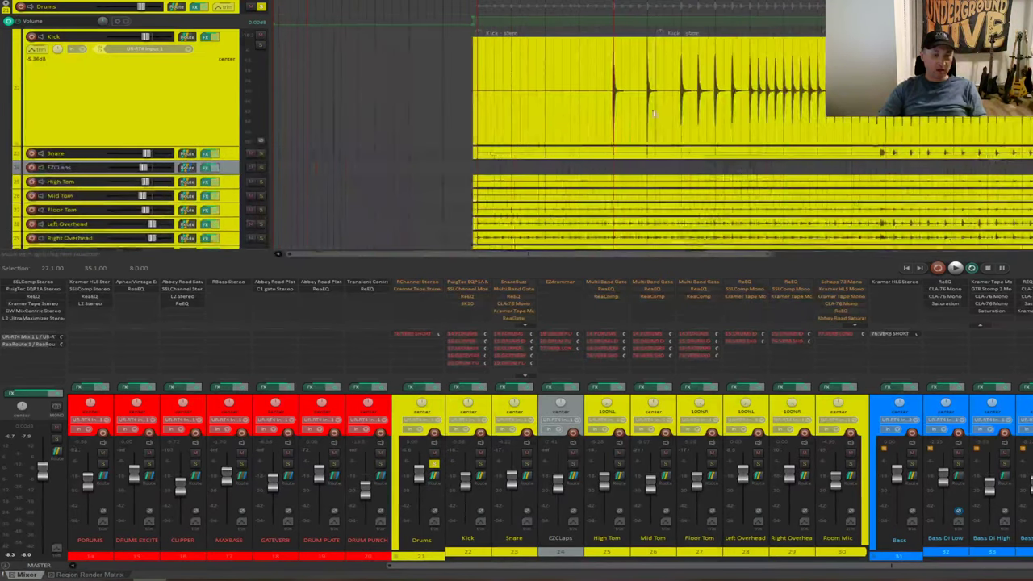
pyautogui.scroll(8, 905, 117)
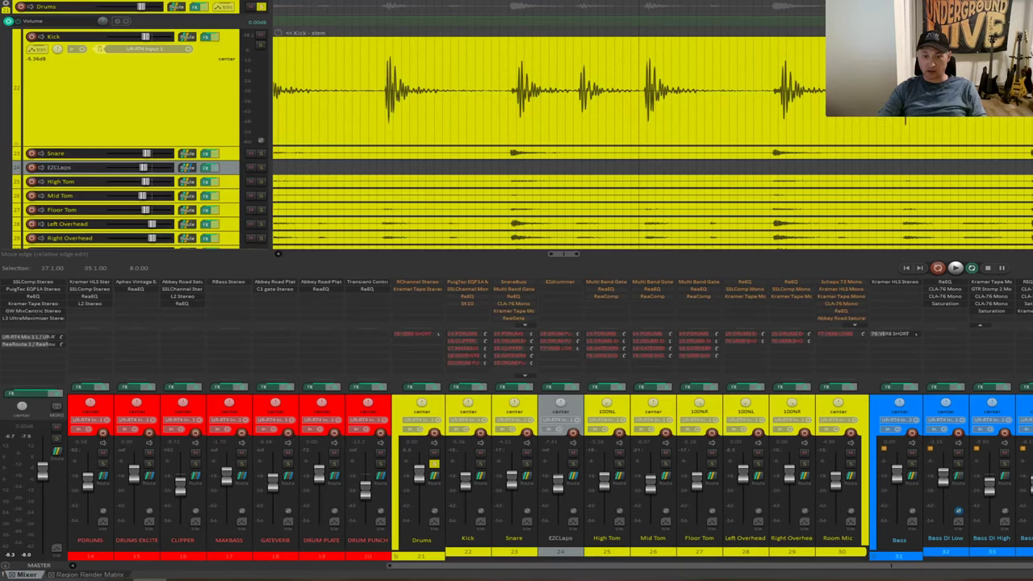
pyautogui.scroll(2, 906, 120)
pyautogui.scroll(-2, 906, 119)
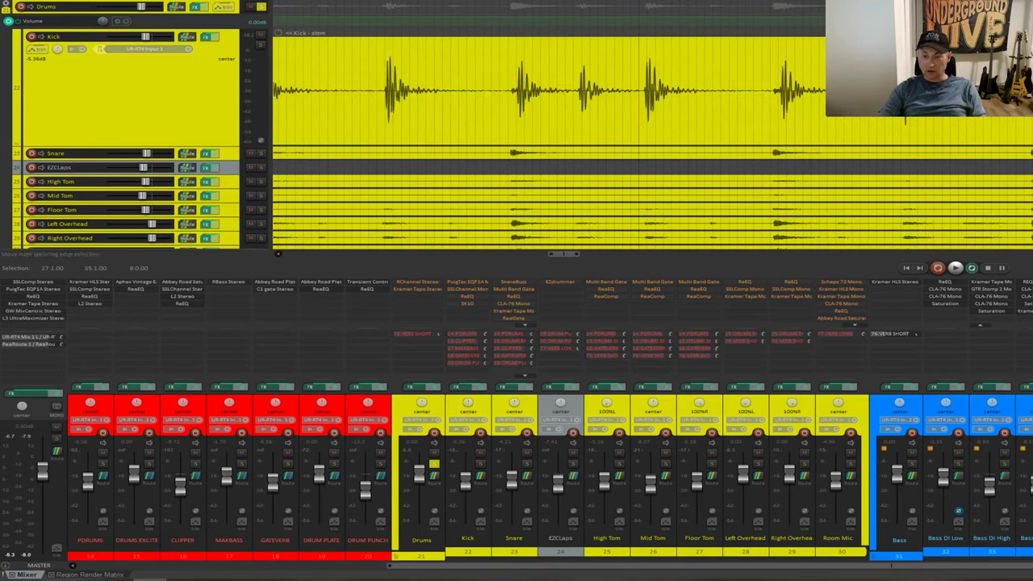
pyautogui.scroll(3, 906, 117)
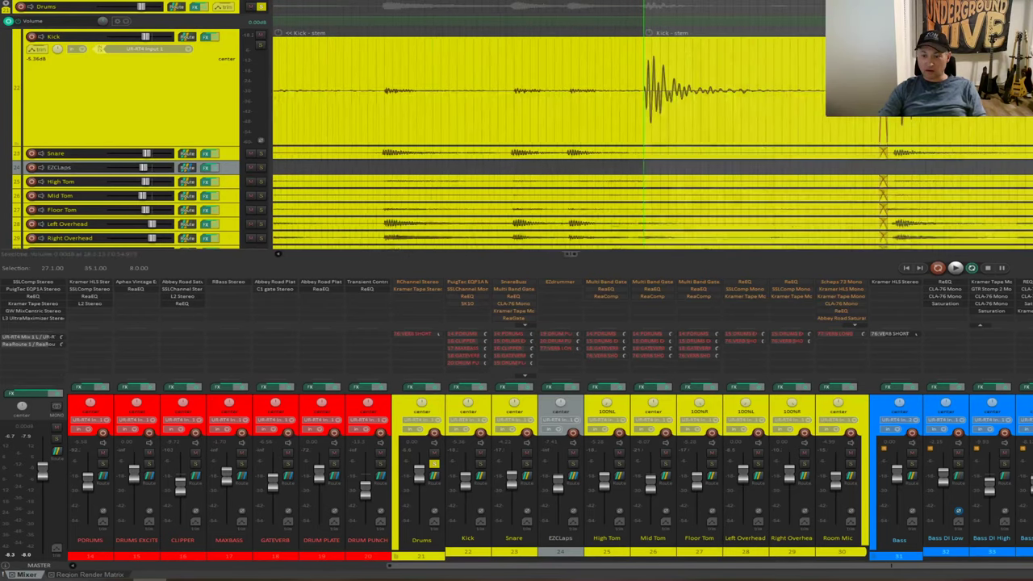
pyautogui.scroll(-2, 905, 117)
pyautogui.scroll(3, 906, 117)
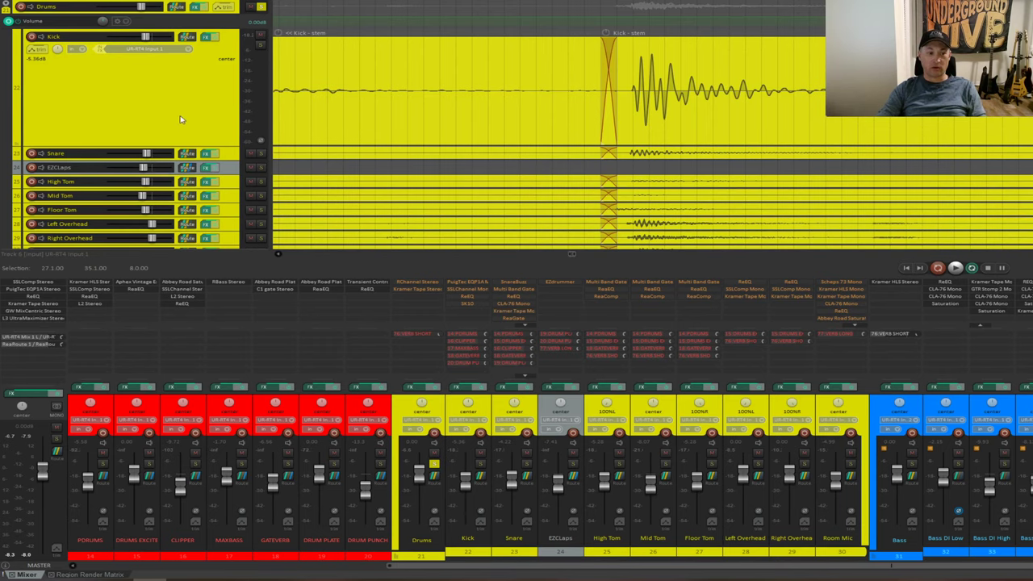
# Look over the drum, bass and guitar tracks across the whole song arrangement.
pyautogui.scroll(-4, 339, 98)
pyautogui.scroll(-3, 170, 97)
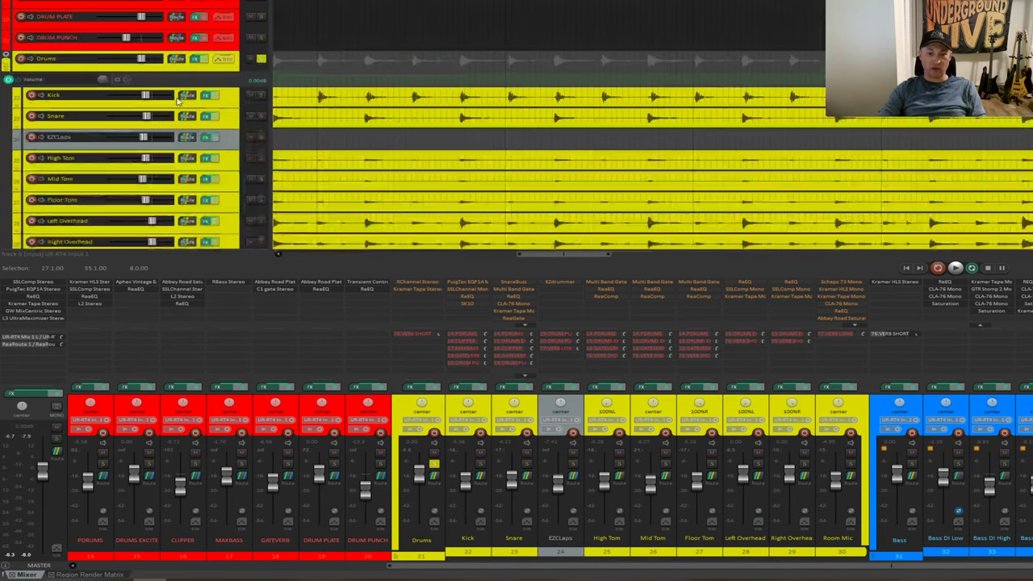
pyautogui.scroll(-10, 180, 98)
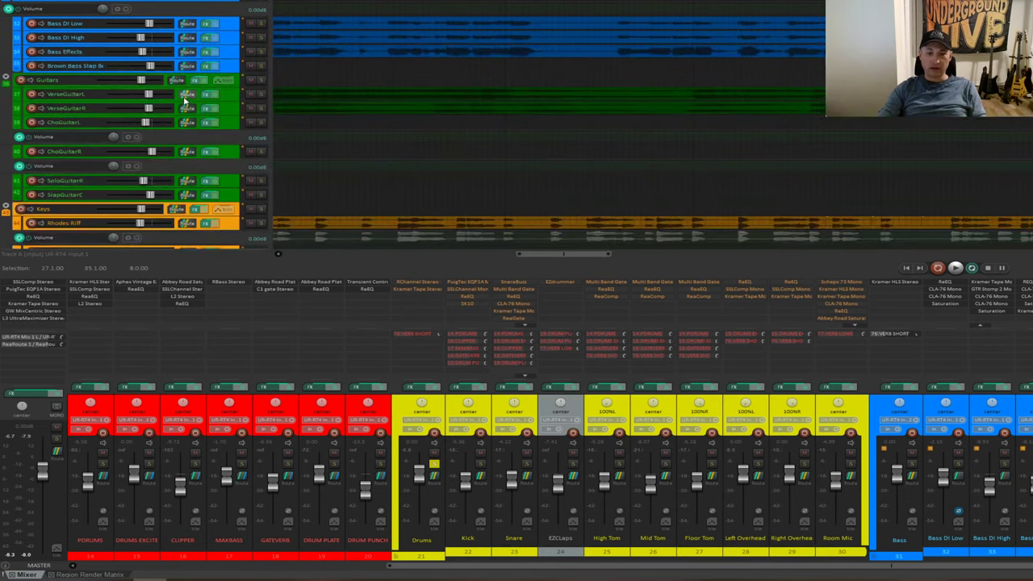
pyautogui.scroll(7, 184, 100)
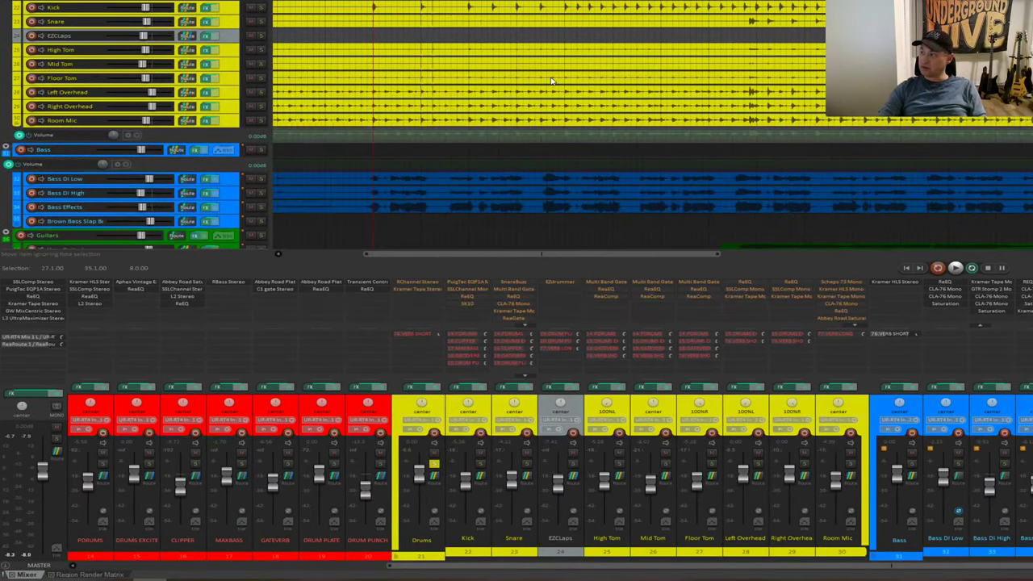
pyautogui.scroll(-5, 552, 81)
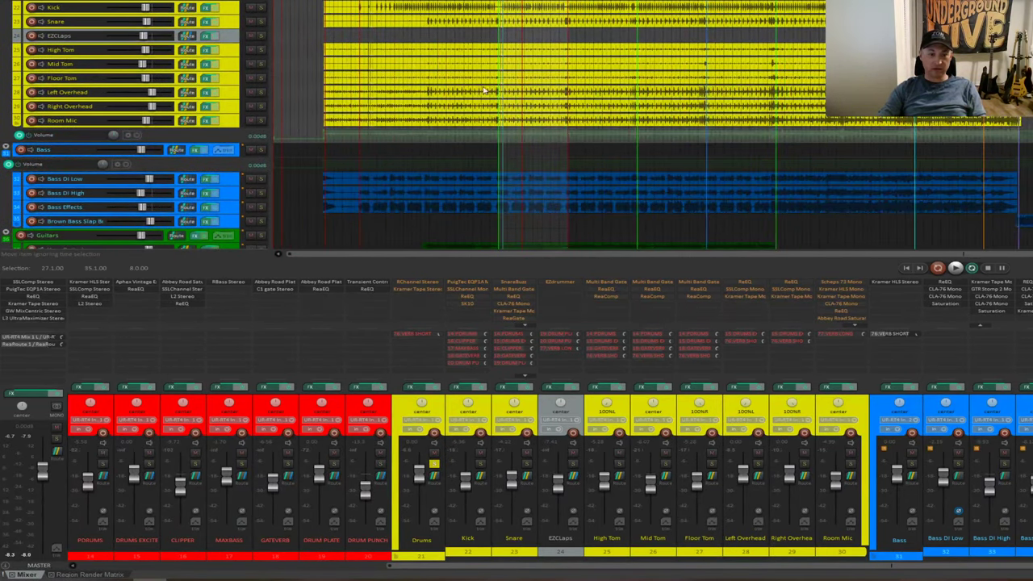
pyautogui.scroll(-1, 484, 85)
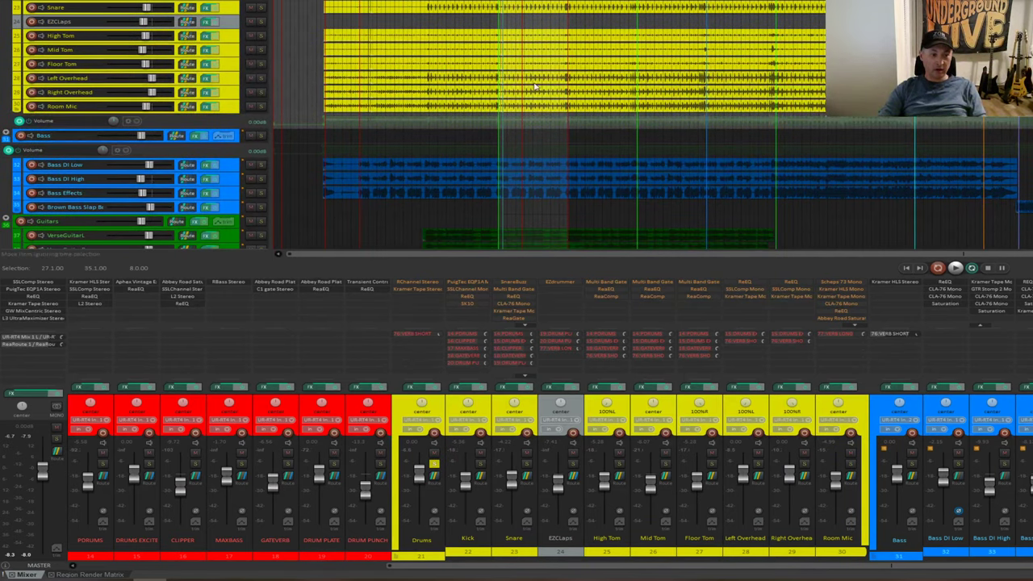
pyautogui.scroll(-2, 566, 89)
pyautogui.scroll(3, 221, 72)
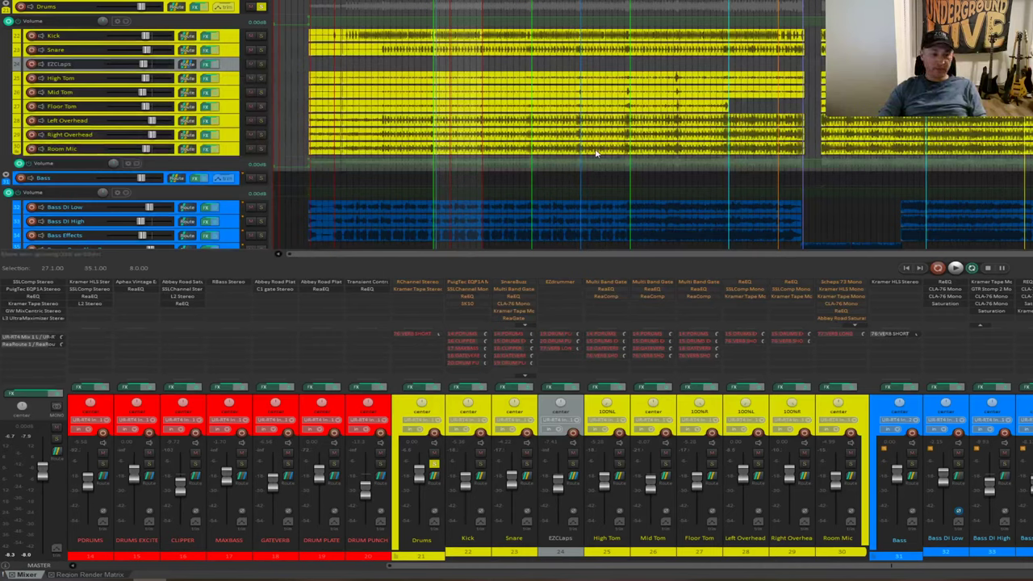
pyautogui.scroll(1, 535, 49)
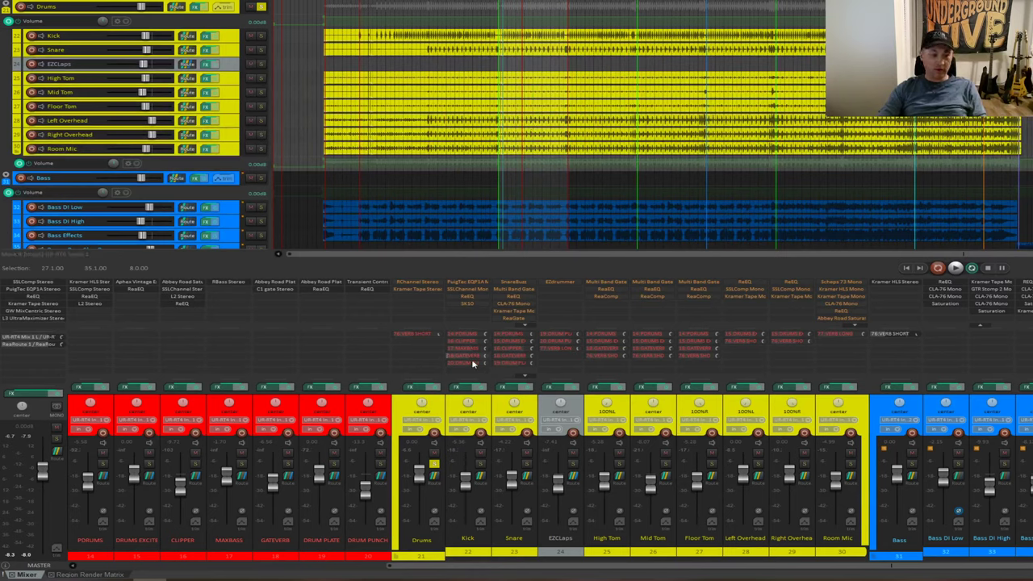
# Open the Drums folder track's effects and inspect bands 2 and 4 of the RChannel Stereo equalizer.
pyautogui.click(418, 389)
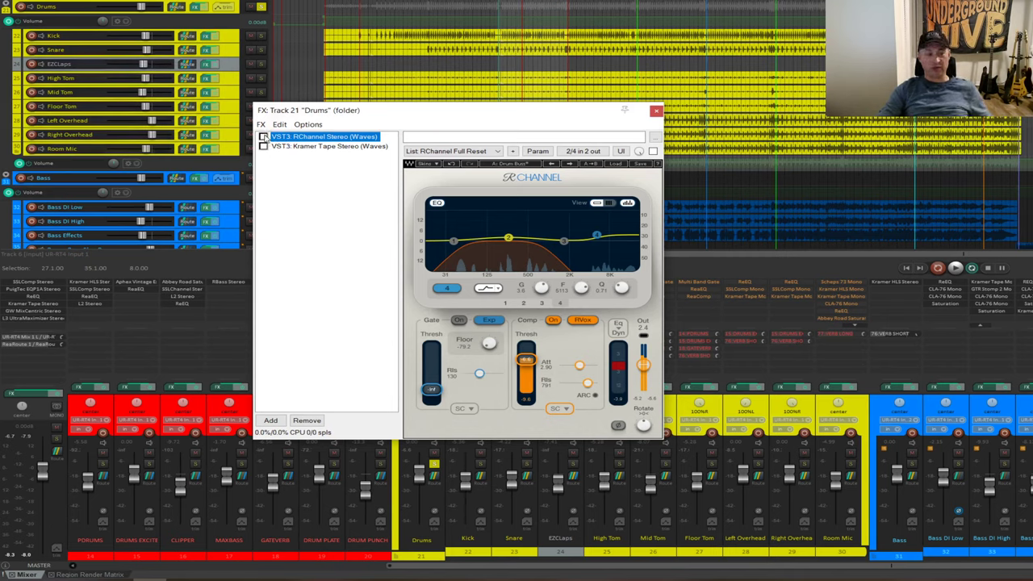
pyautogui.click(263, 137)
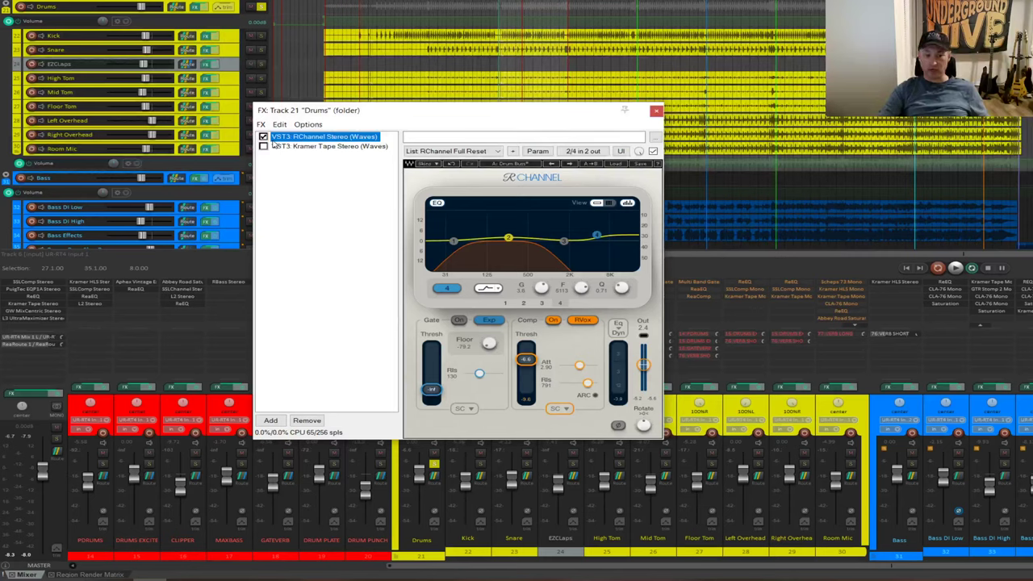
pyautogui.click(263, 137)
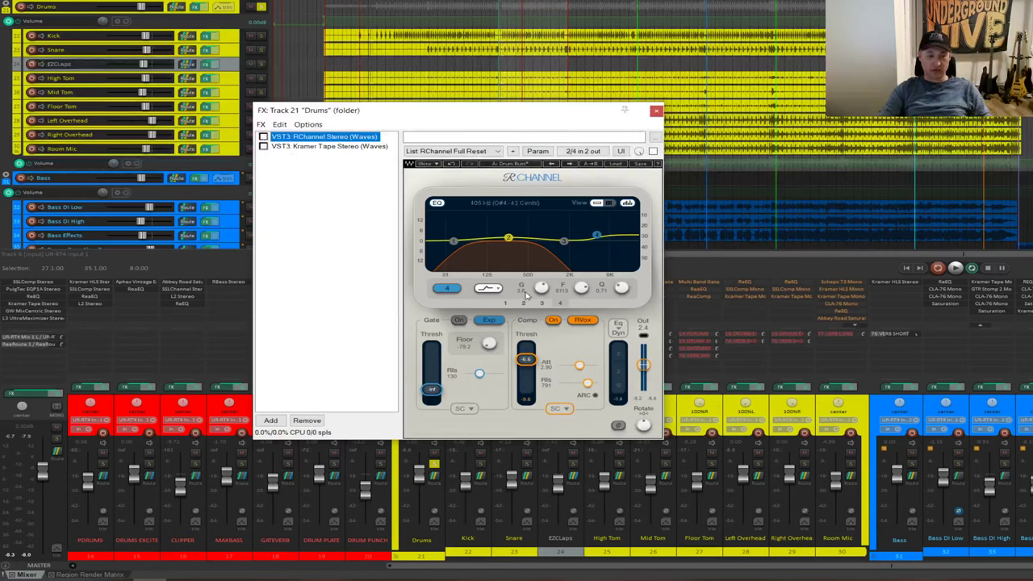
pyautogui.click(524, 304)
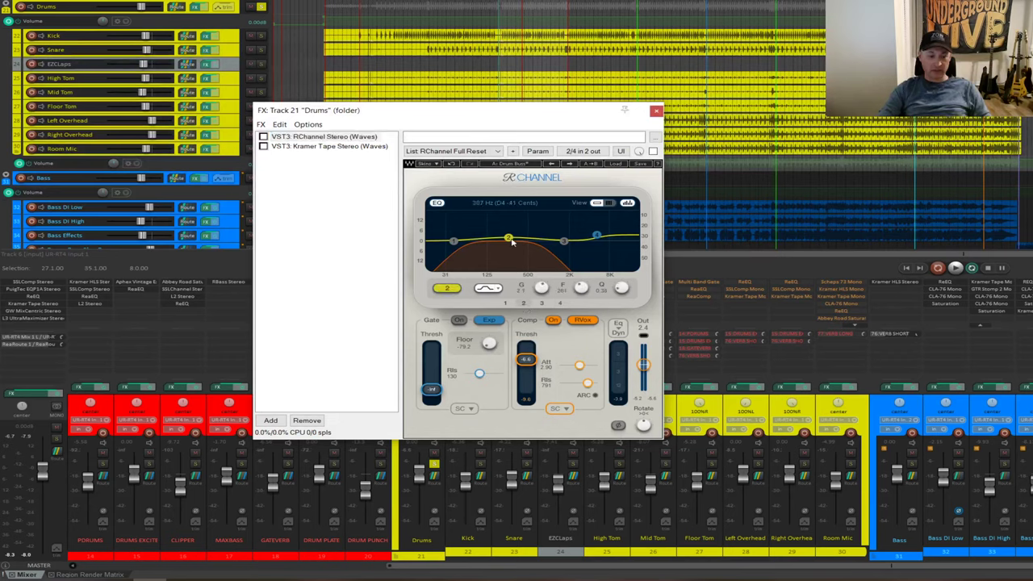
pyautogui.click(559, 304)
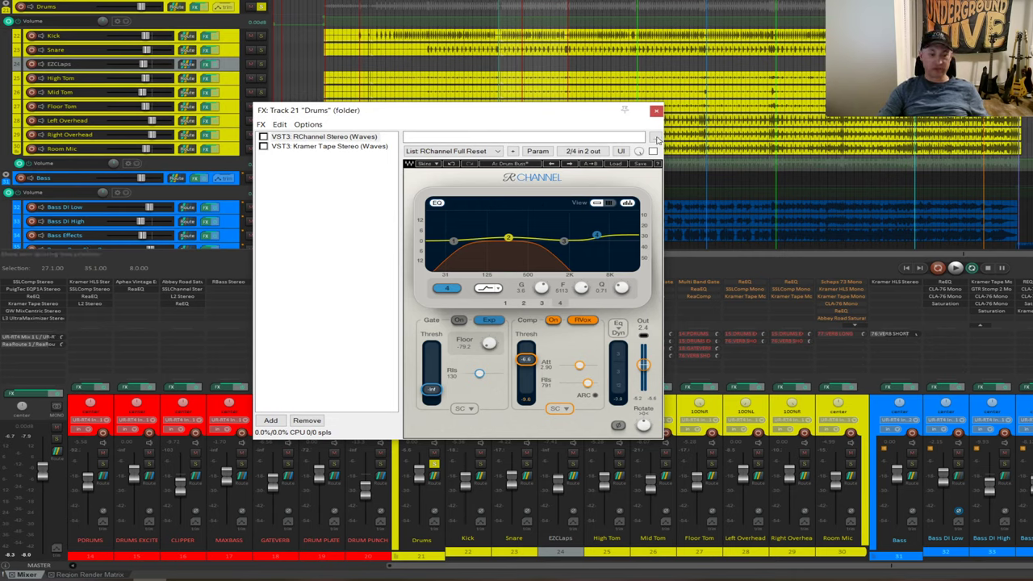
# Enable RChannel Stereo on the Drums folder during playback and compare the drums with and without it.
pyautogui.press('space')
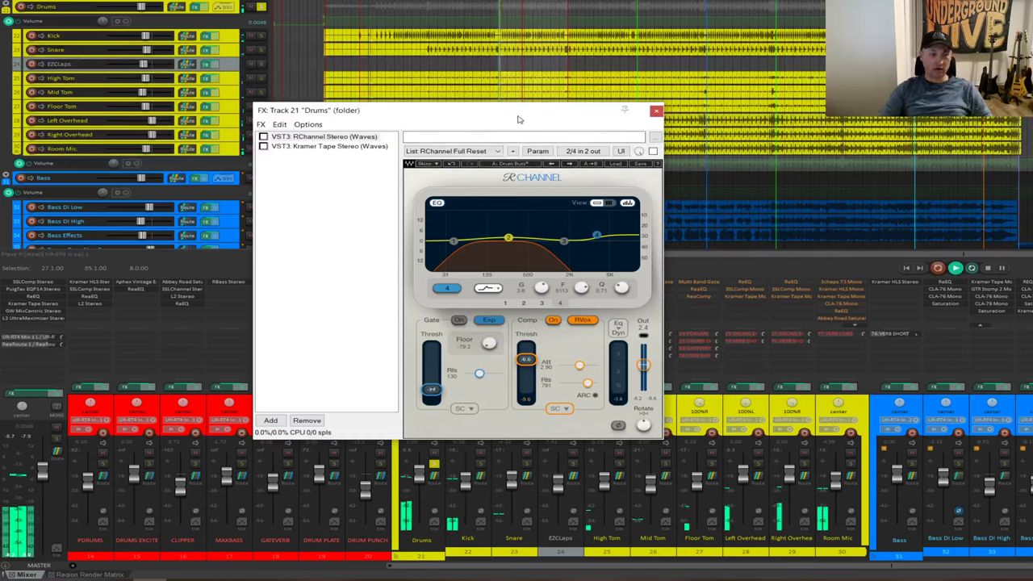
pyautogui.click(263, 137)
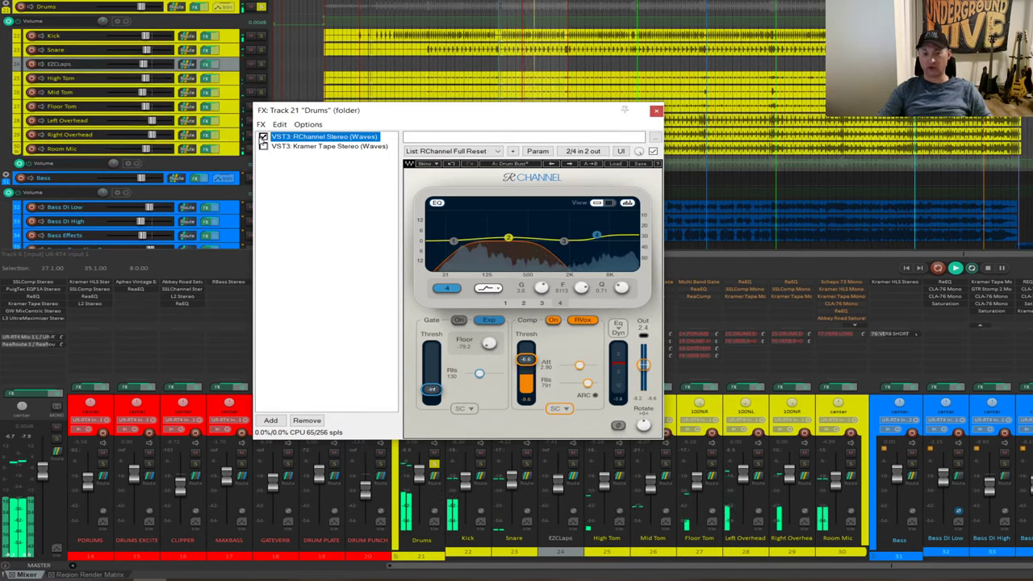
pyautogui.click(315, 147)
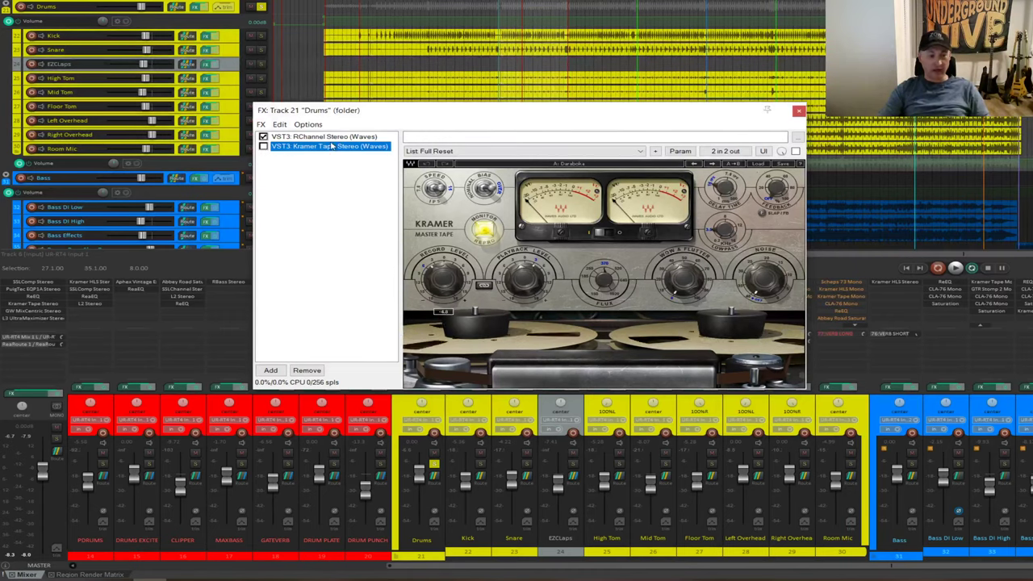
pyautogui.click(348, 137)
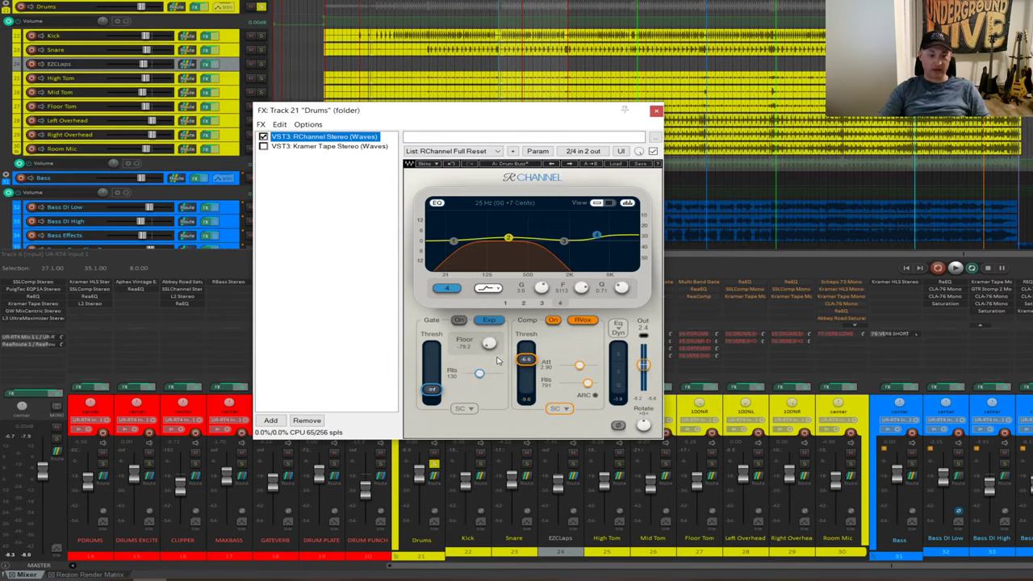
pyautogui.press('space')
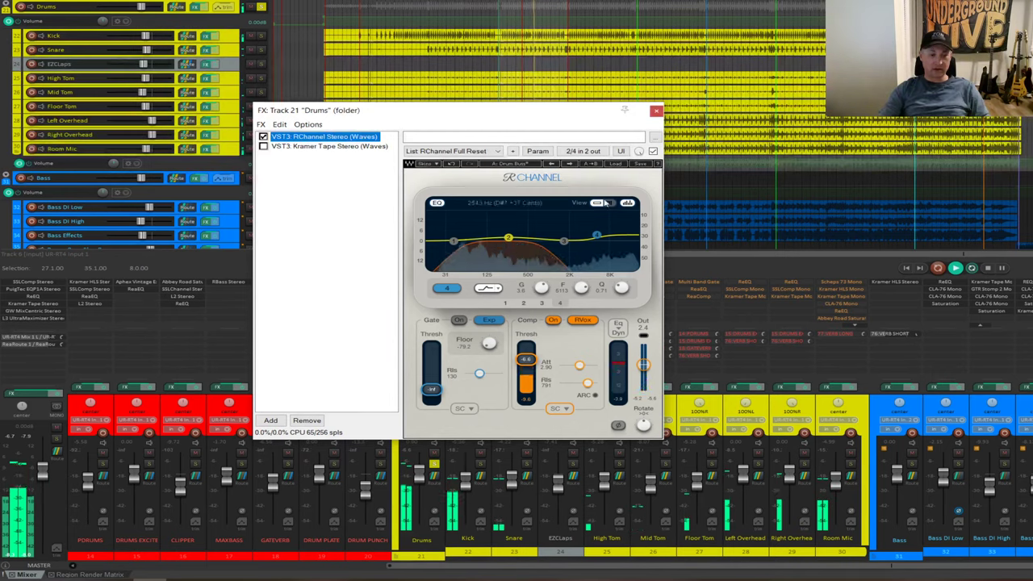
pyautogui.click(263, 137)
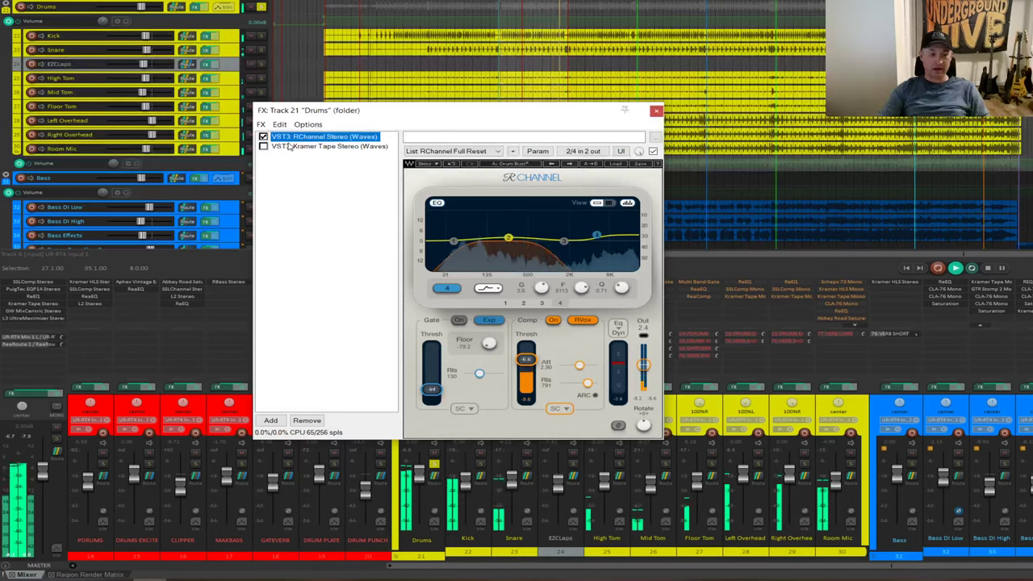
# Enable Kramer Tape Stereo on the Drums folder and unmute the folder's VERB SHORT send.
pyautogui.click(290, 146)
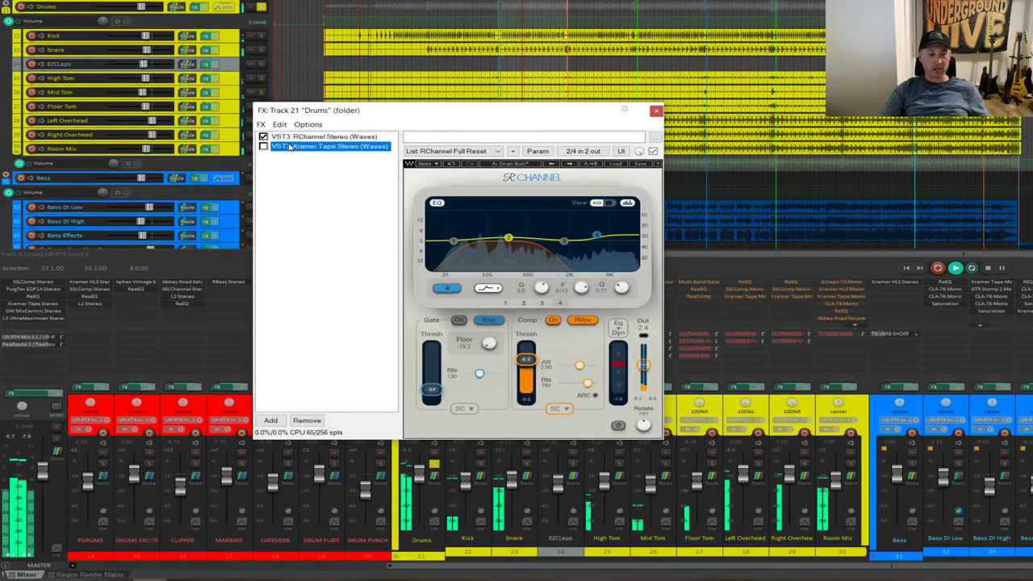
pyautogui.click(263, 147)
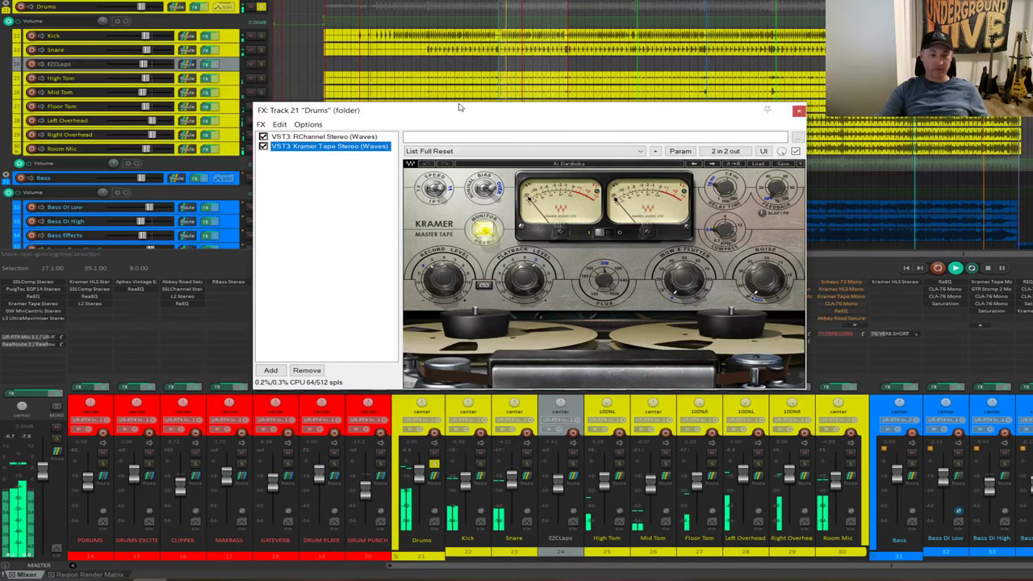
pyautogui.click(799, 109)
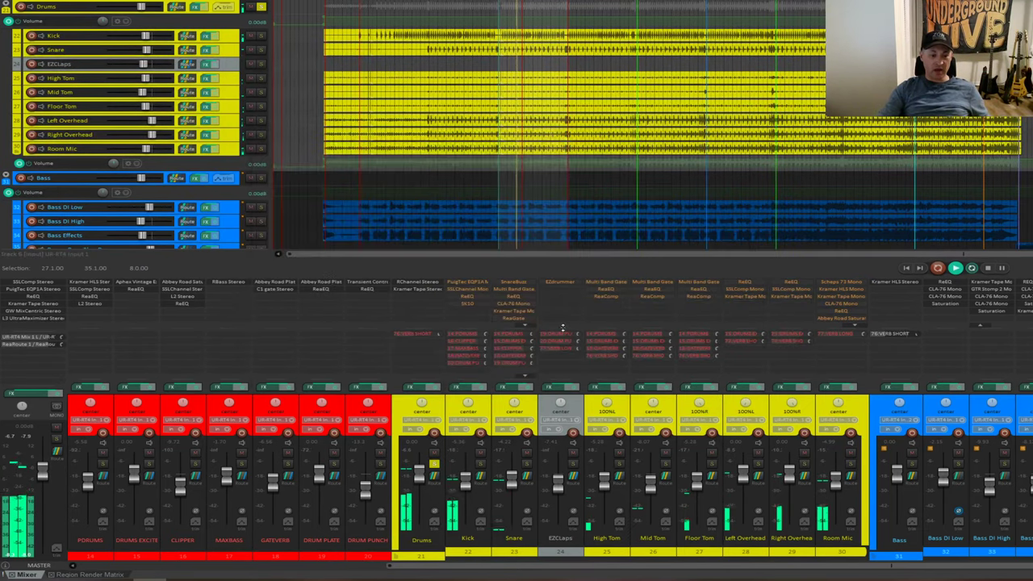
pyautogui.click(412, 338)
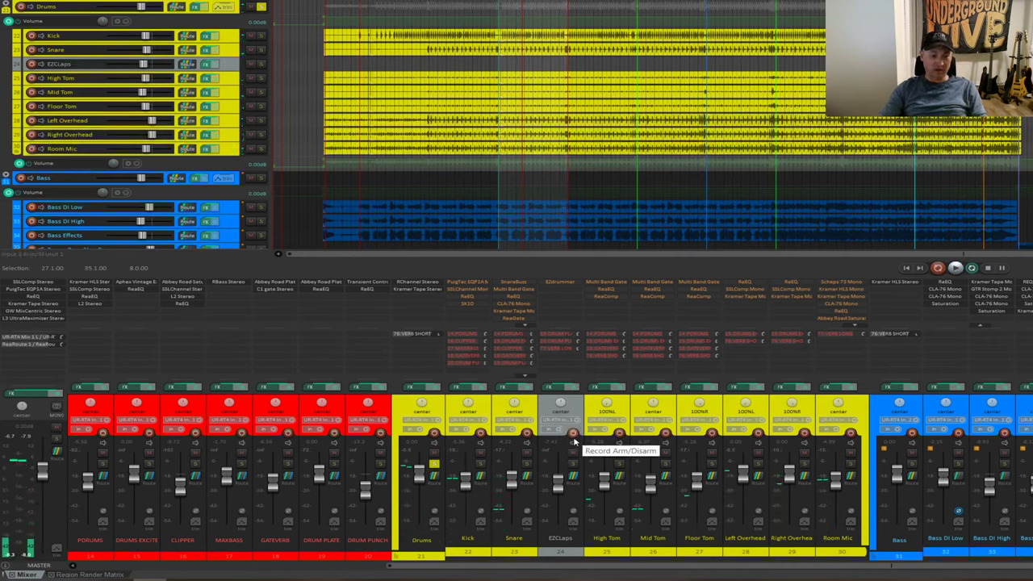
# Open the Kick track's effects and enable PuigTec EQP1A Mono and SSLChannel Mono during playback.
pyautogui.click(457, 388)
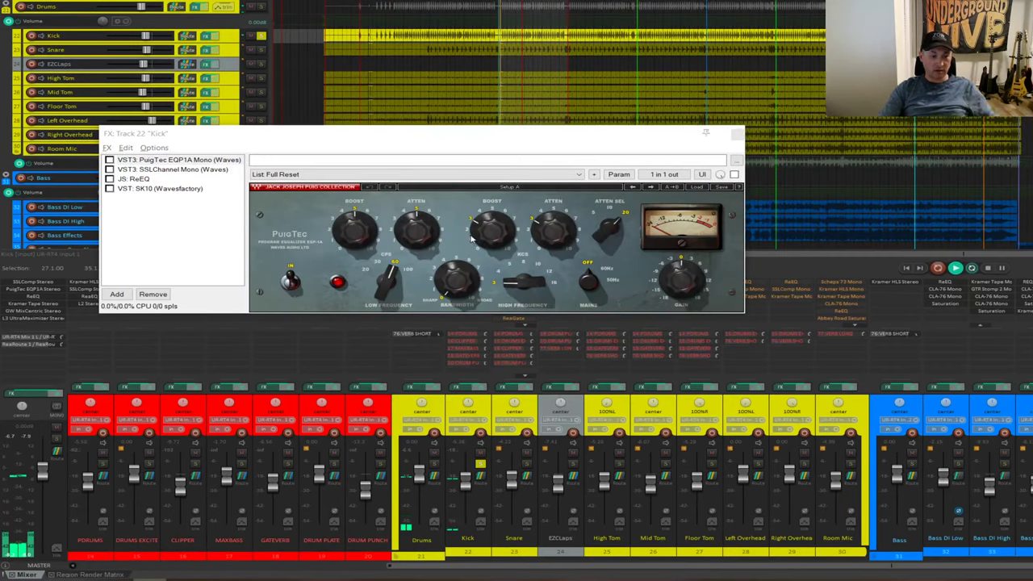
pyautogui.moveTo(475, 141); pyautogui.dragTo(536, 142)
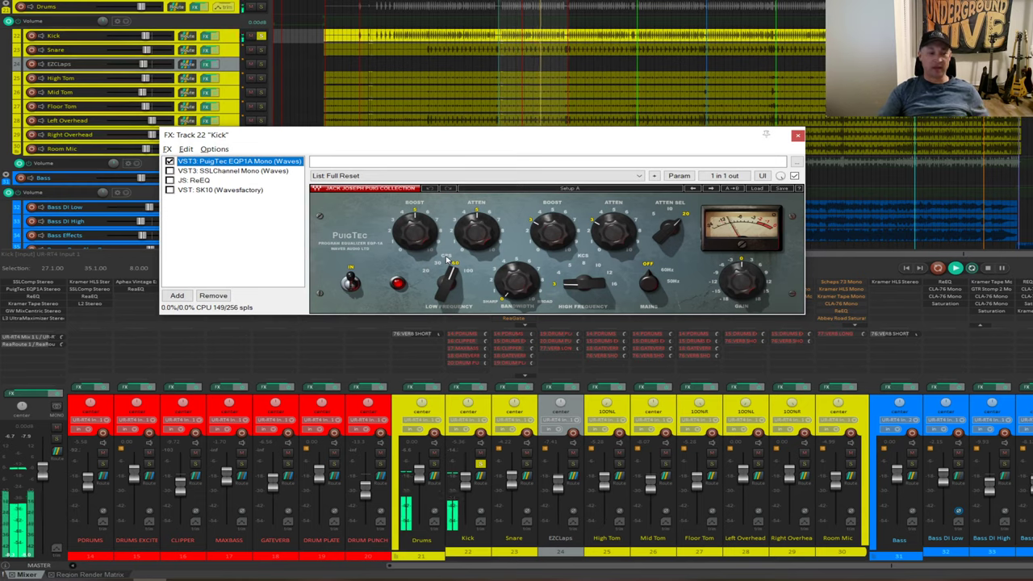
pyautogui.click(184, 171)
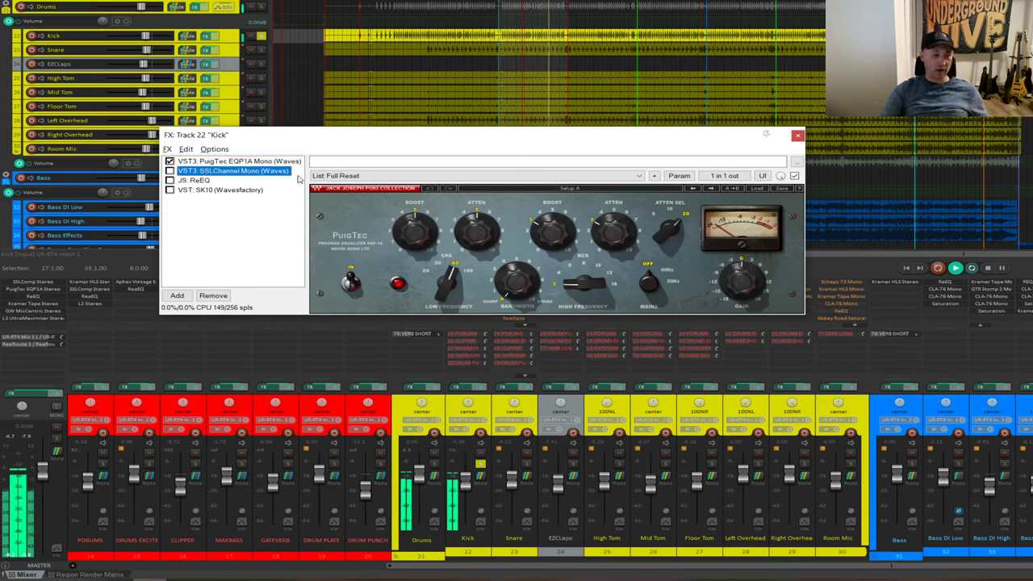
pyautogui.click(170, 171)
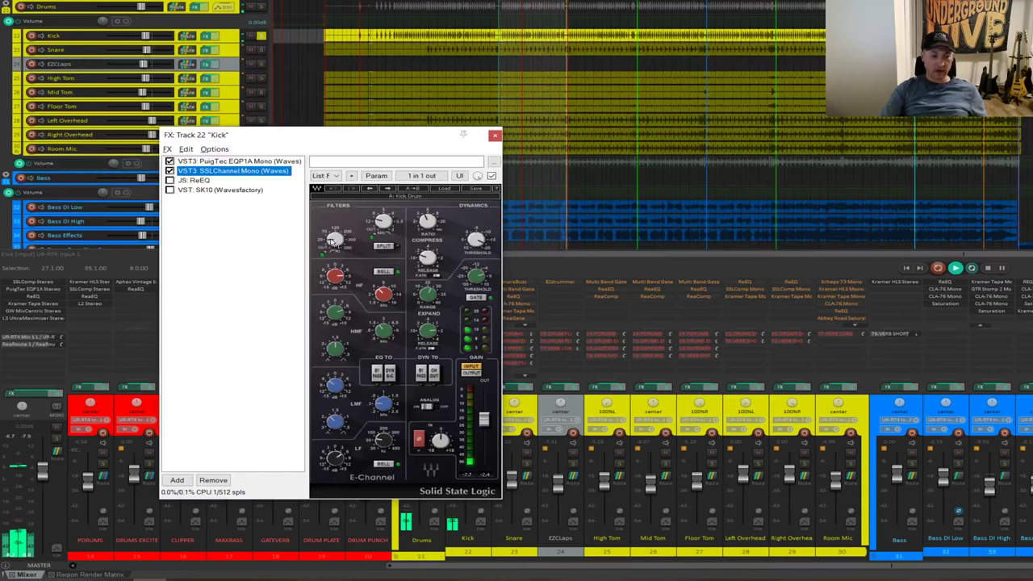
# Inspect the SSLChannel Mono filter and EQ settings on the Kick track, and compare the kick with and without the plugin.
pyautogui.moveTo(331, 242)
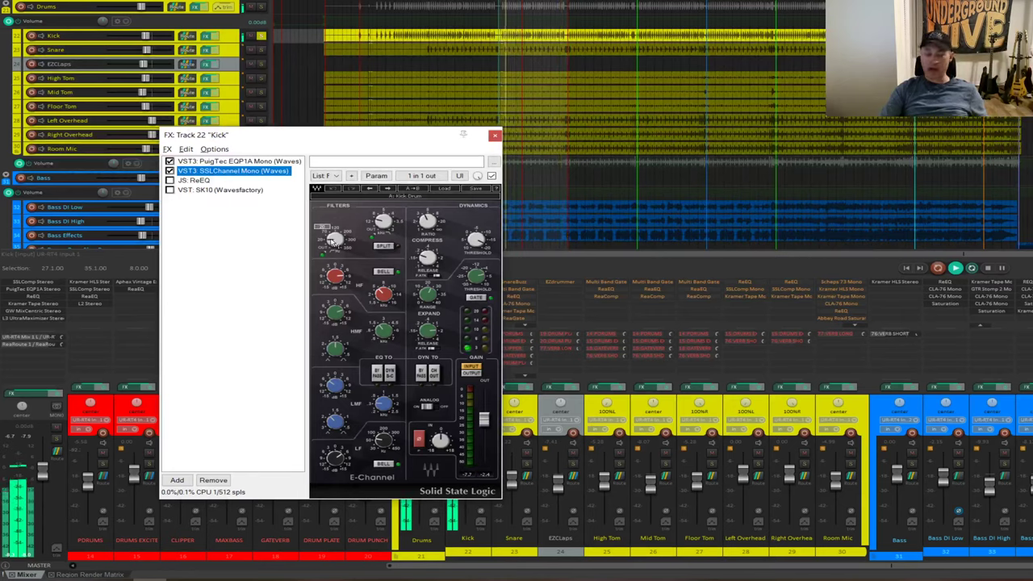
pyautogui.moveTo(390, 226)
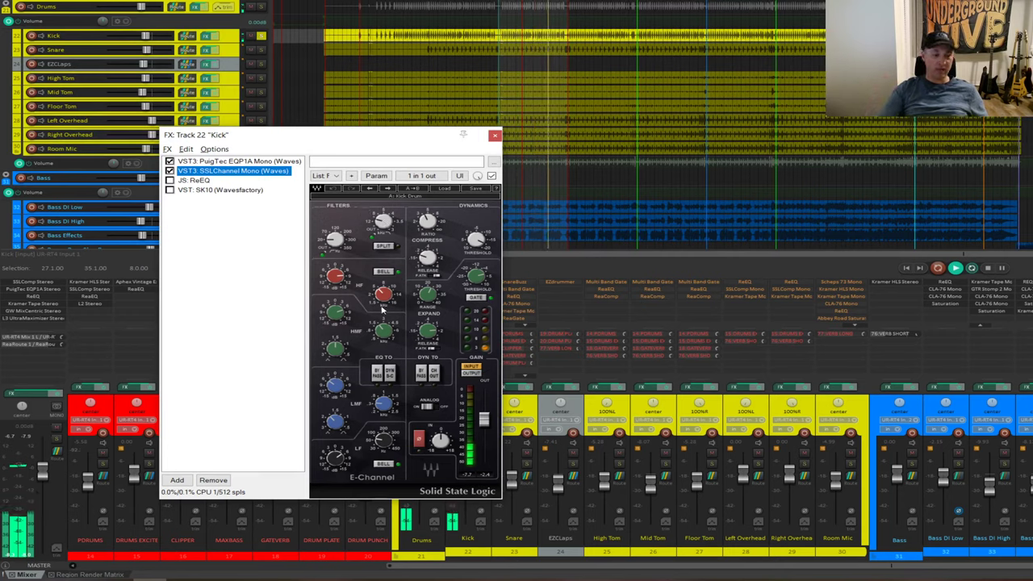
pyautogui.moveTo(333, 277)
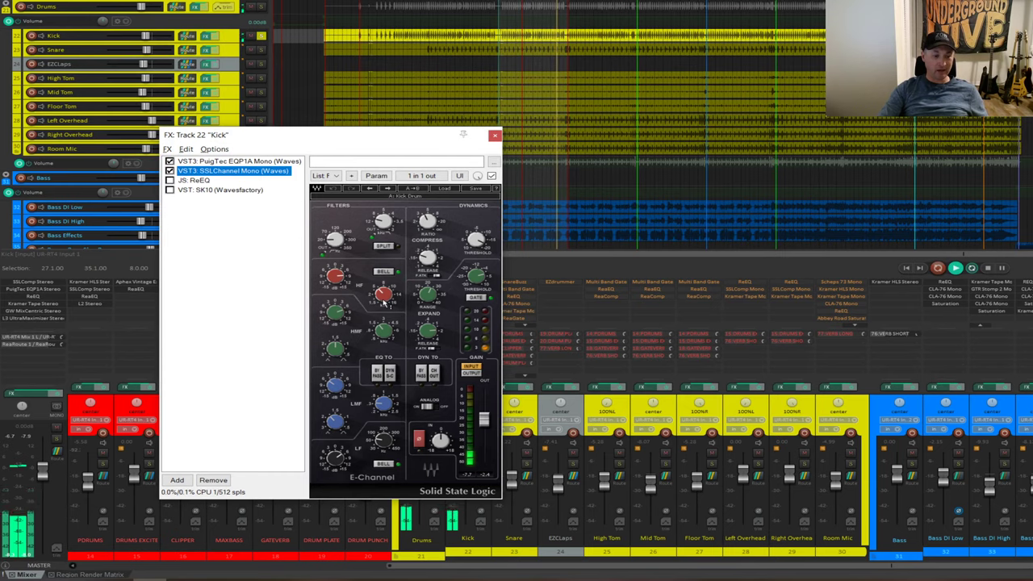
pyautogui.moveTo(389, 297)
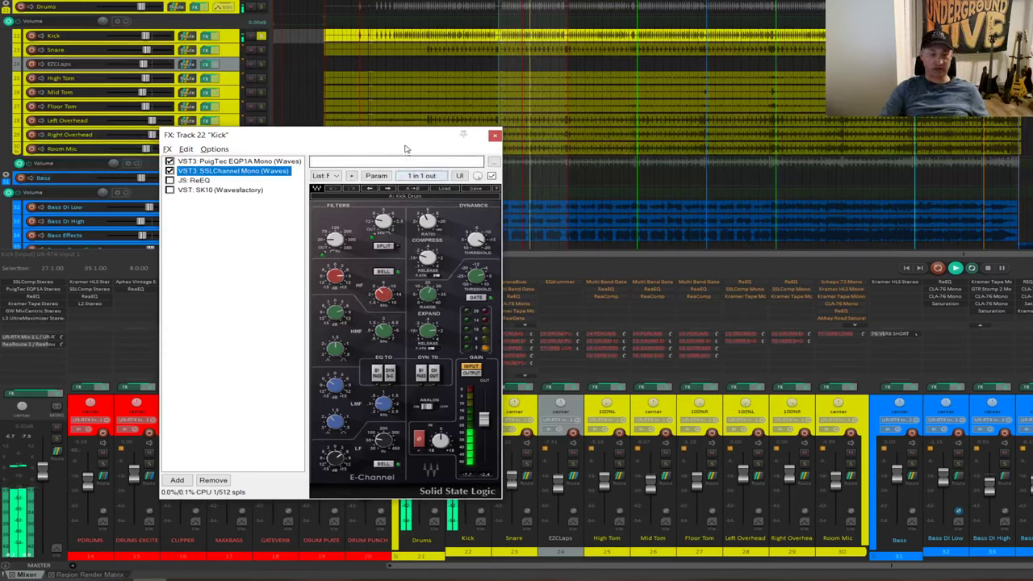
pyautogui.moveTo(408, 143); pyautogui.dragTo(532, 120)
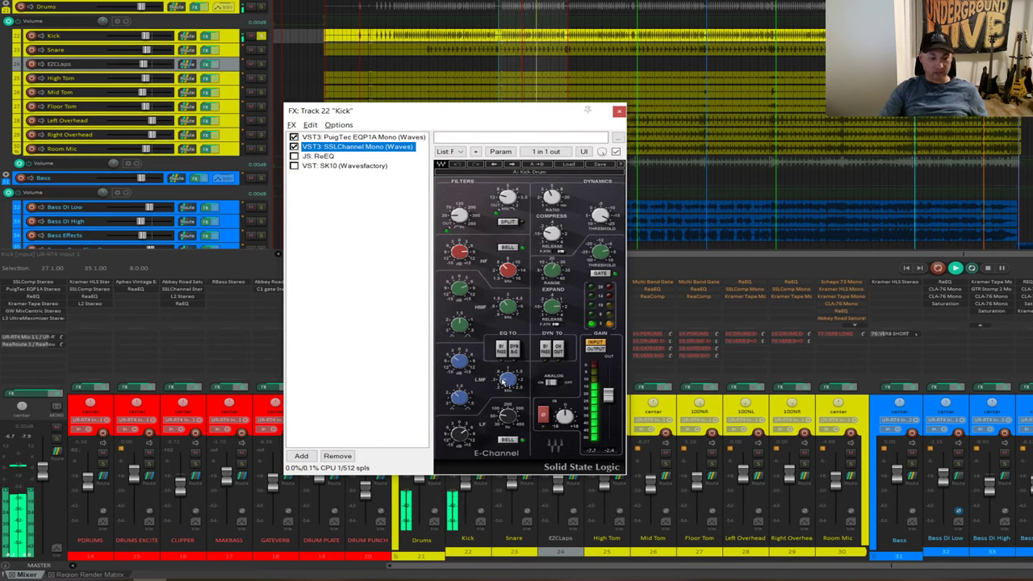
pyautogui.click(461, 363)
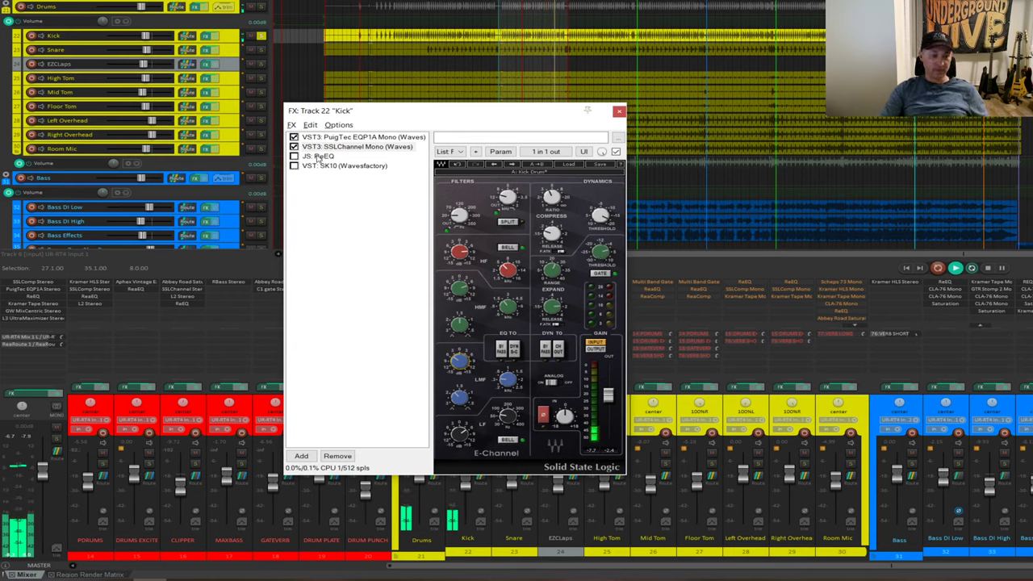
pyautogui.click(293, 147)
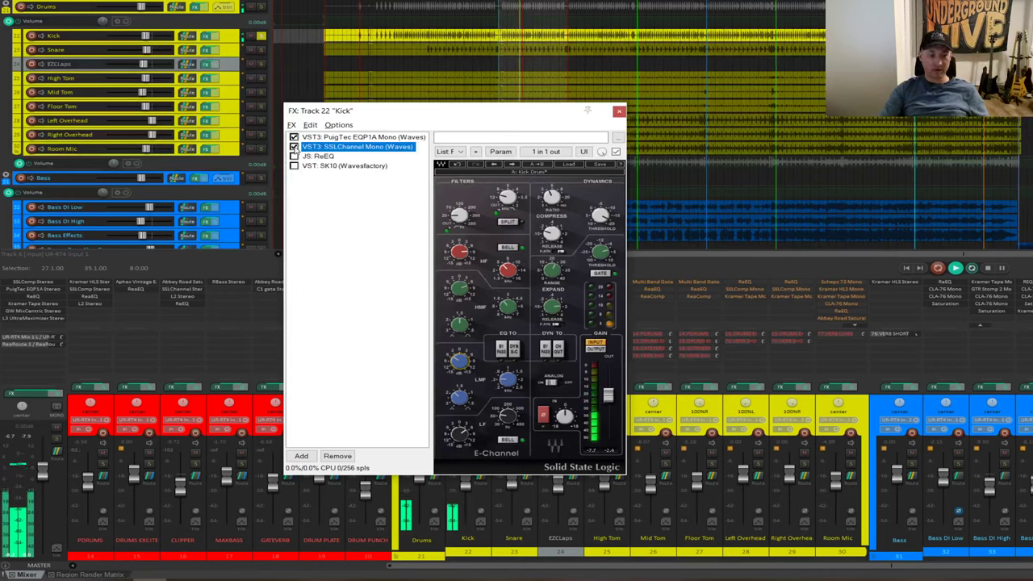
pyautogui.click(293, 147)
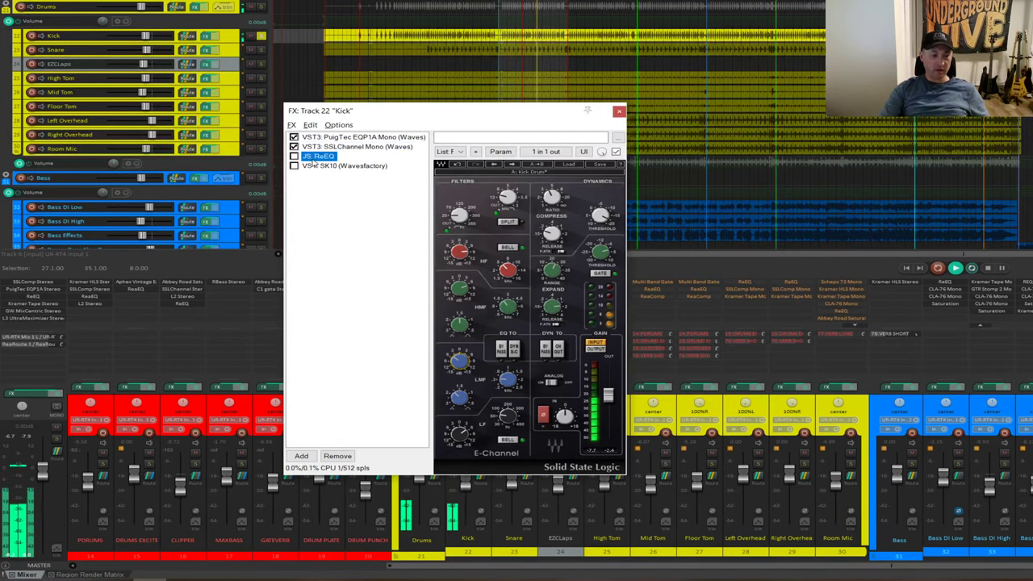
# Enable ReEQ and the SK10 subkick simulator on the Kick track, and close its effects window.
pyautogui.click(321, 156)
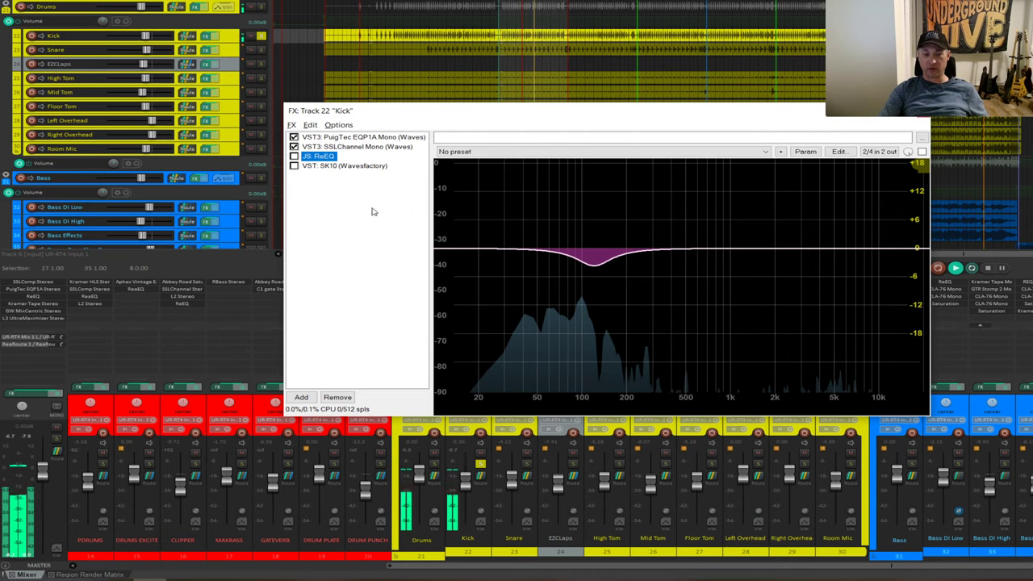
pyautogui.moveTo(589, 275)
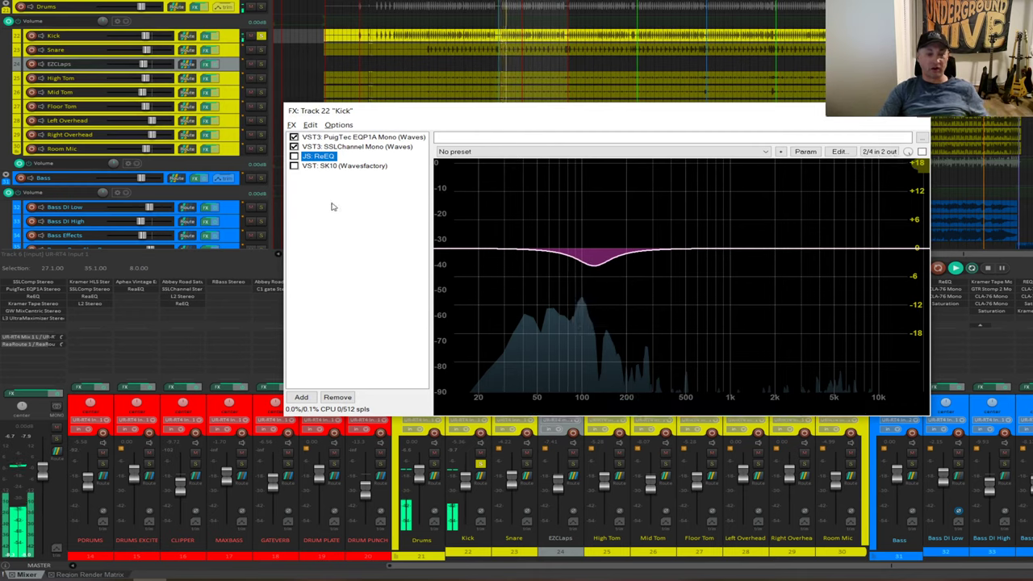
pyautogui.click(294, 156)
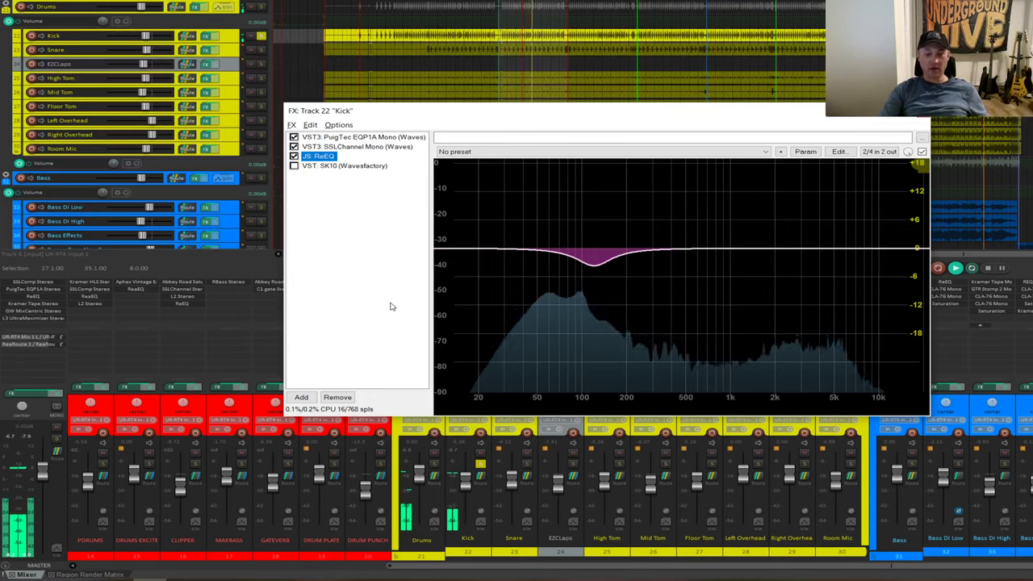
pyautogui.moveTo(484, 272)
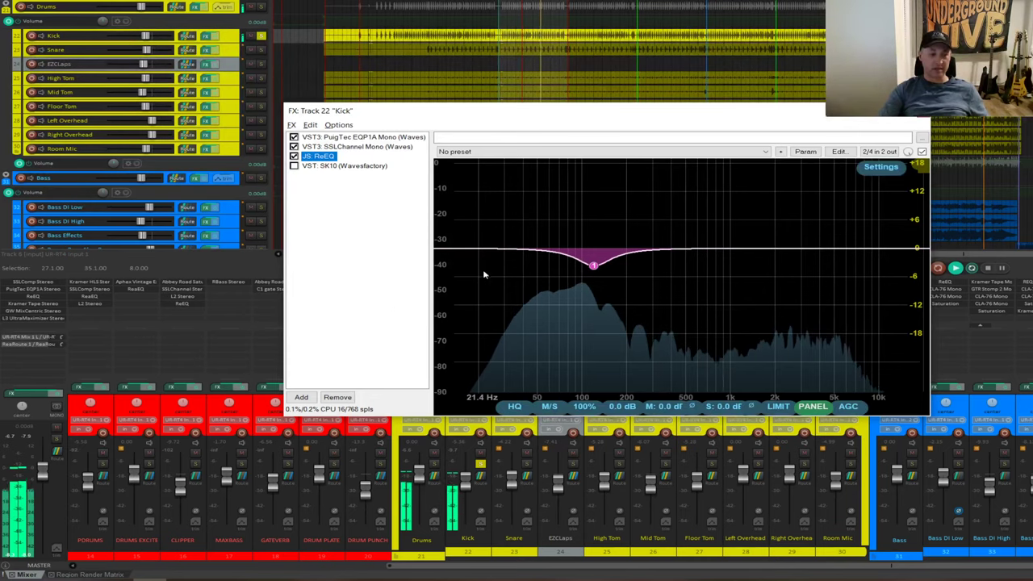
pyautogui.click(347, 166)
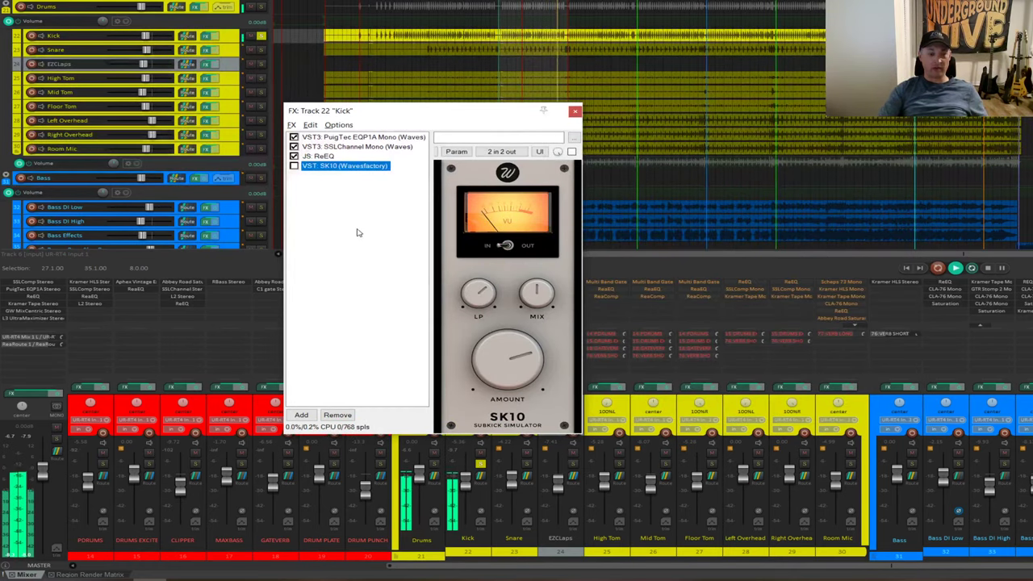
pyautogui.click(294, 165)
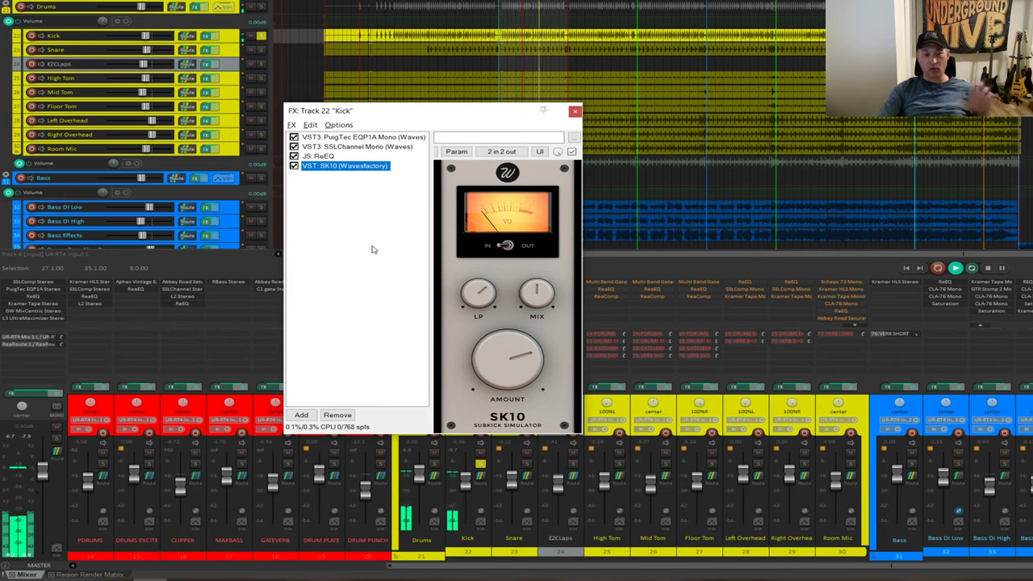
pyautogui.click(575, 112)
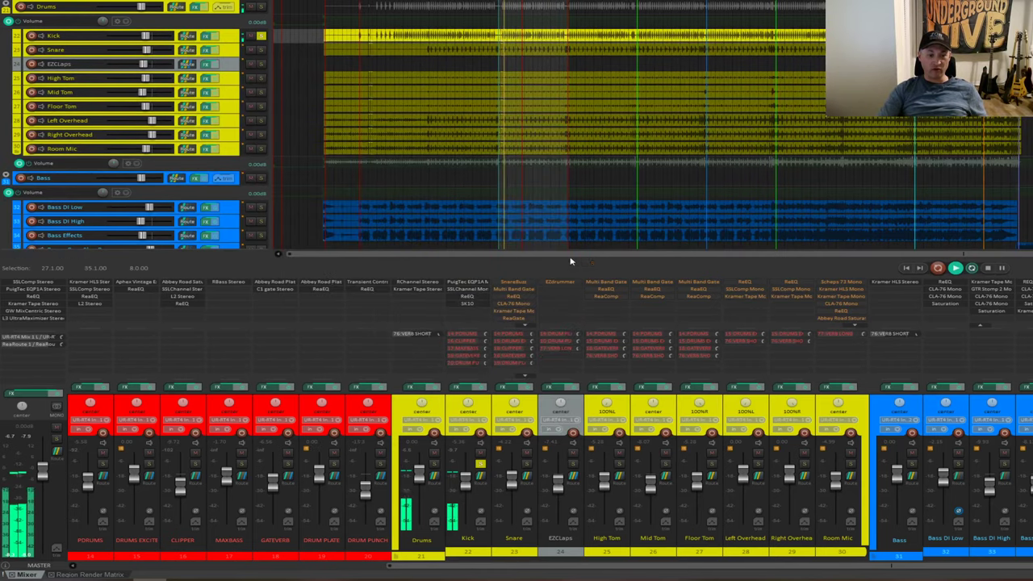
# Unmute the Kick track's send to PDRUMS and inspect the Kramer HLS, SSLComp, ReaEQ and L2 settings on the PDRUMS track.
pyautogui.click(465, 337)
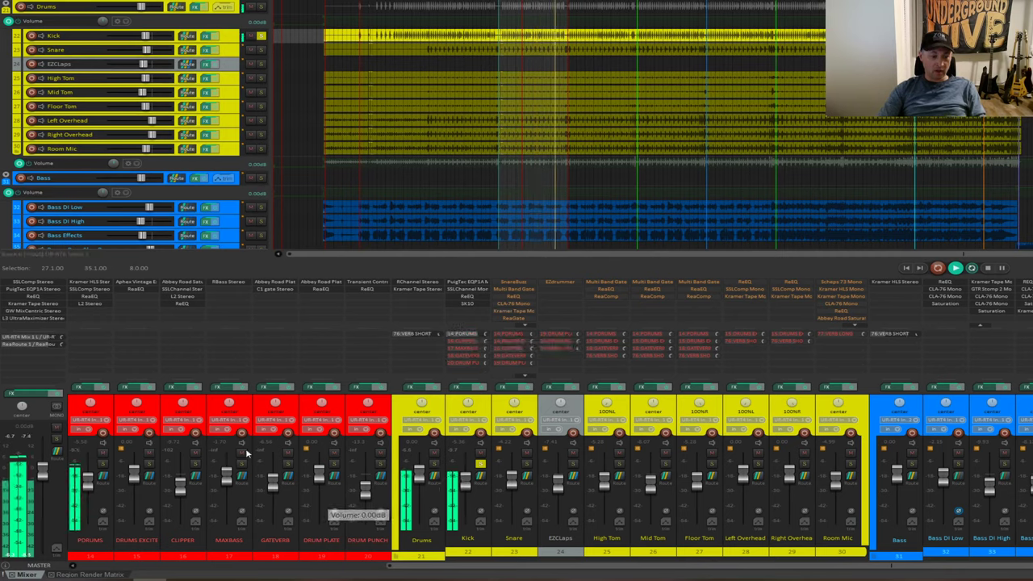
pyautogui.click(82, 390)
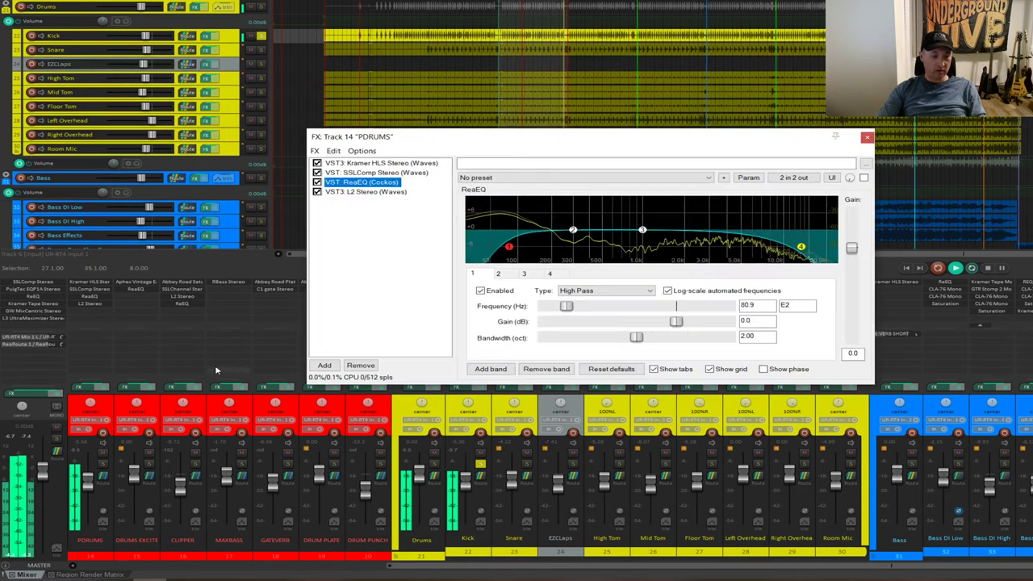
pyautogui.click(379, 163)
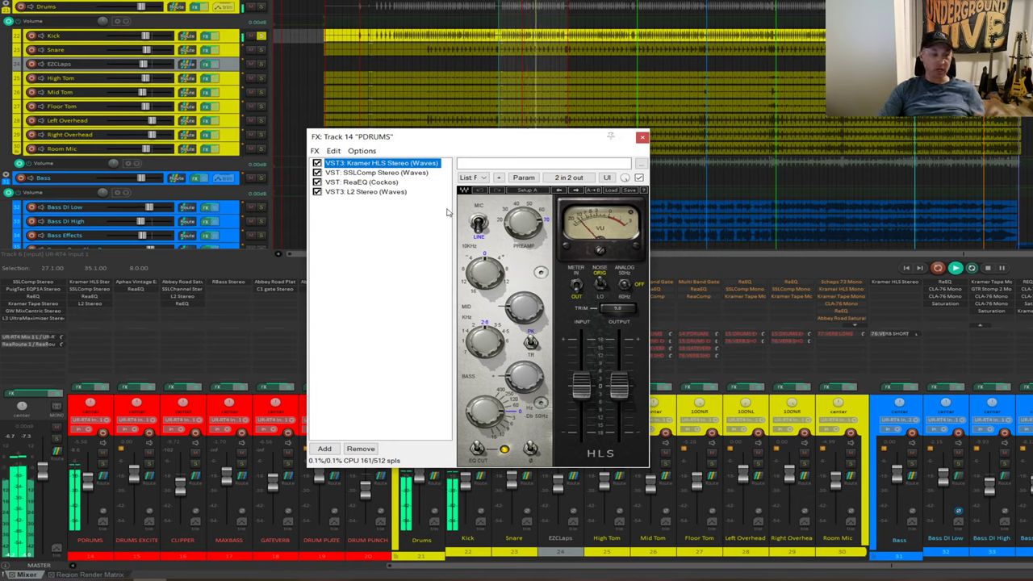
pyautogui.click(400, 174)
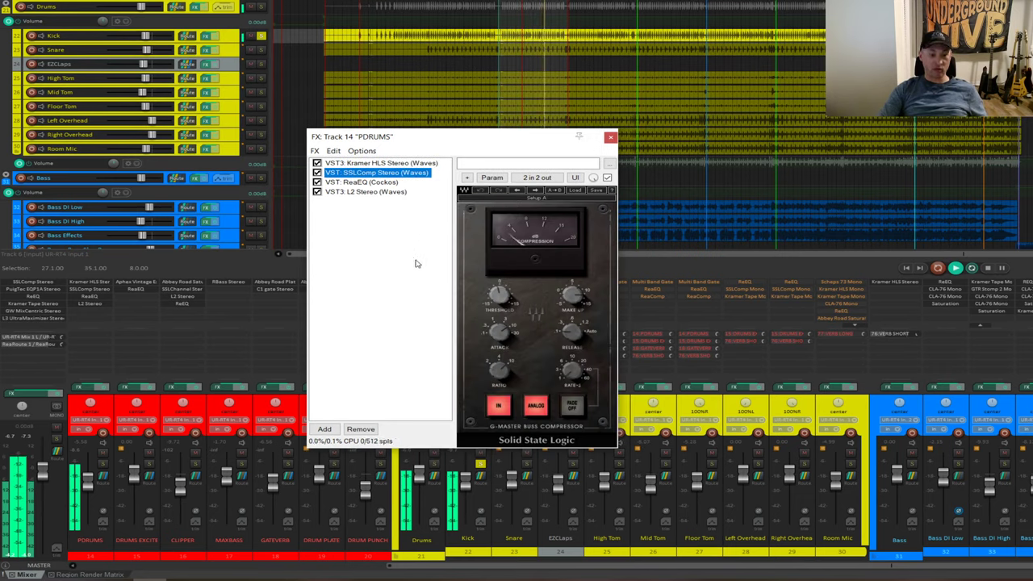
pyautogui.moveTo(494, 341); pyautogui.dragTo(494, 317)
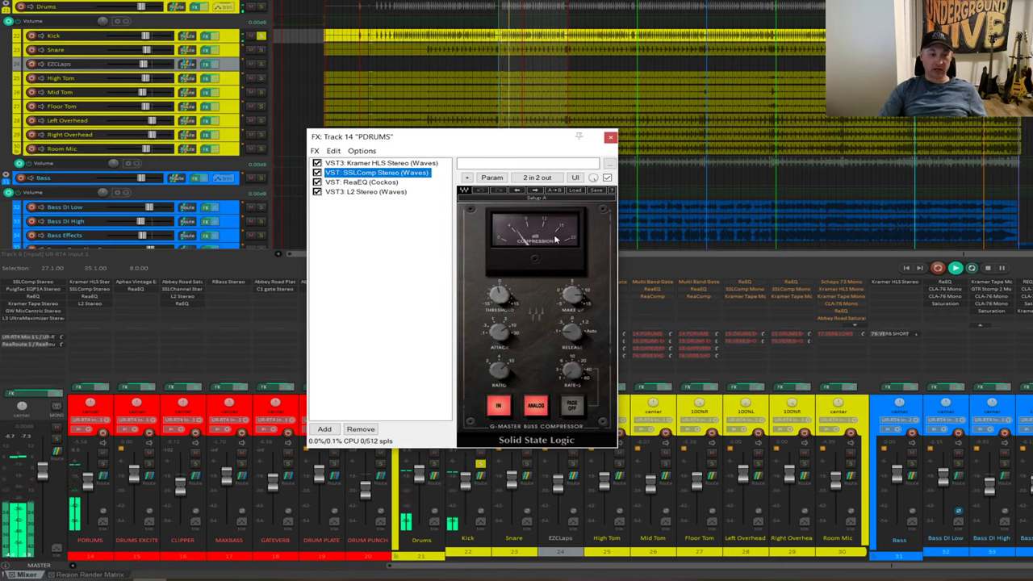
pyautogui.click(349, 183)
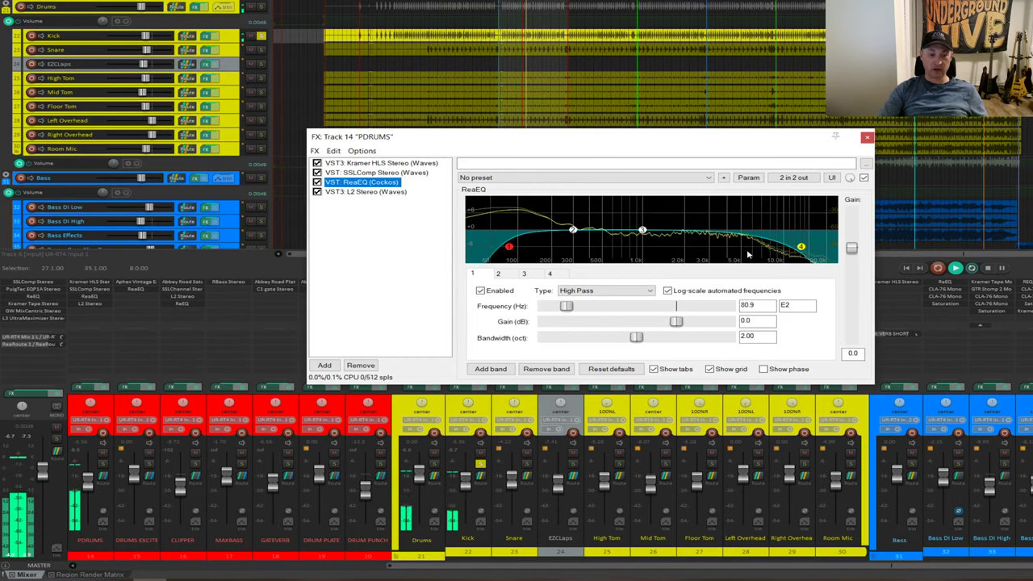
pyautogui.click(367, 192)
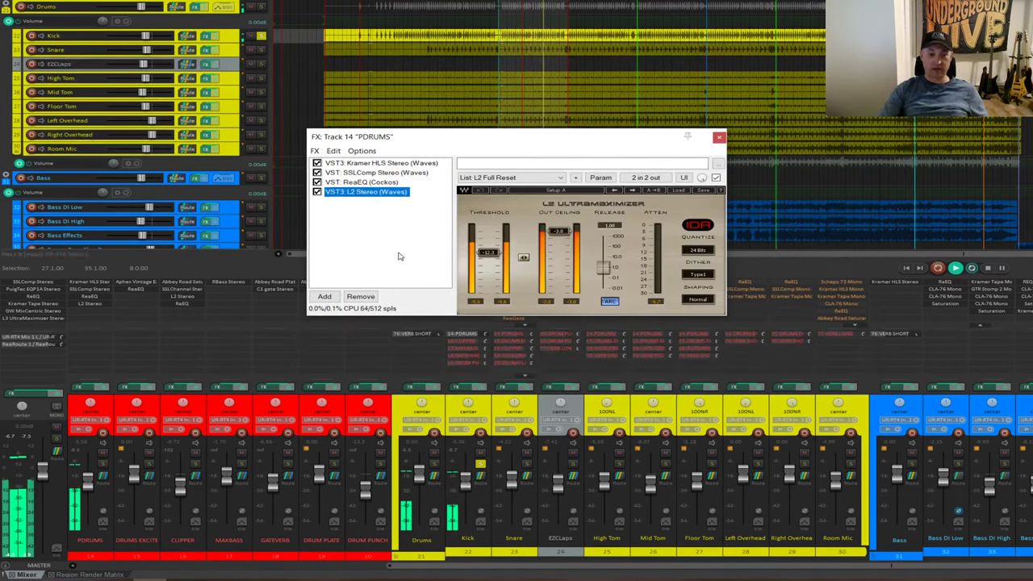
pyautogui.click(719, 136)
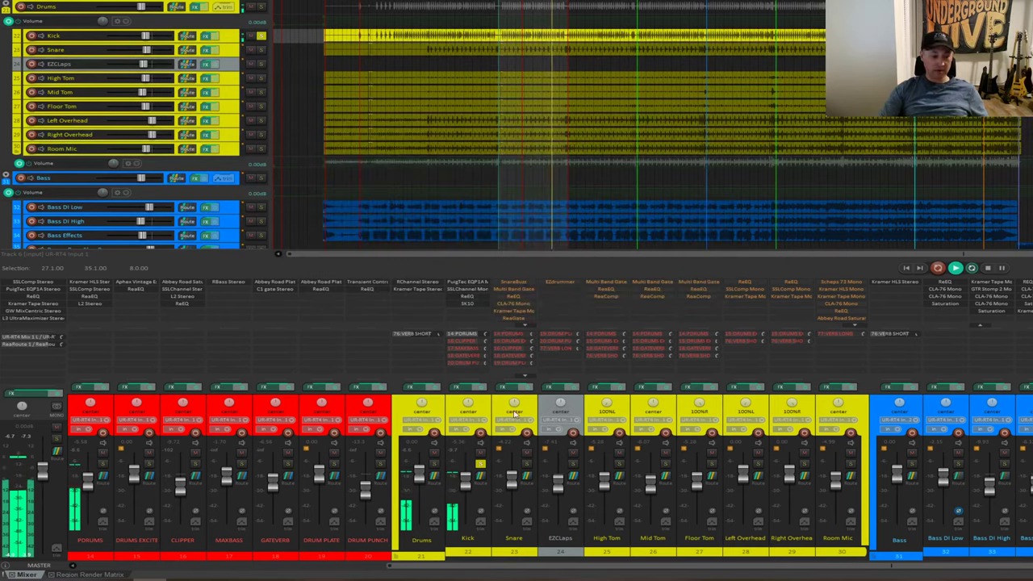
# Unmute the Kick track's send to CLIPPER, listen to the result and stop playback.
pyautogui.click(462, 333)
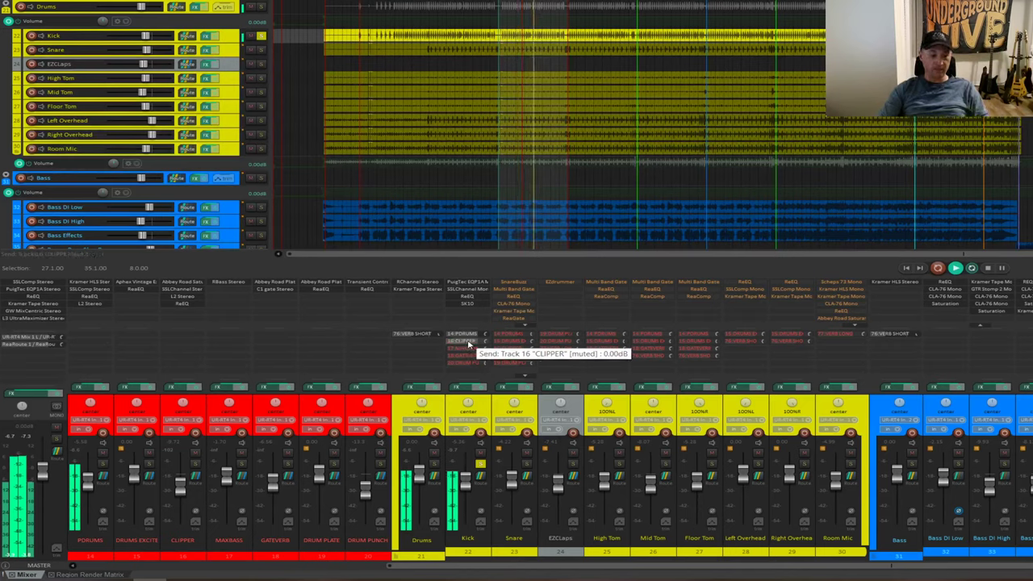
pyautogui.click(468, 345)
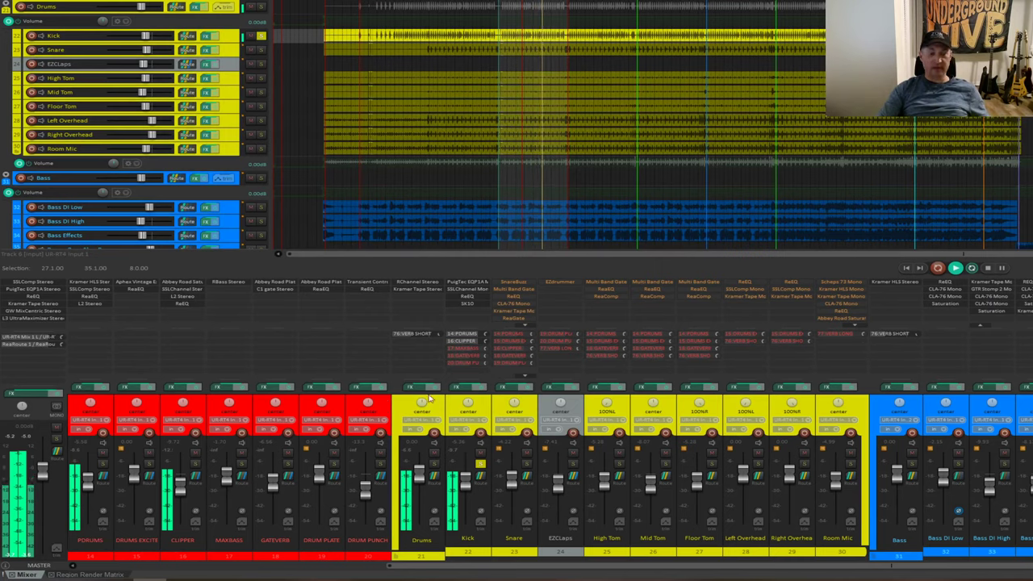
pyautogui.press('space')
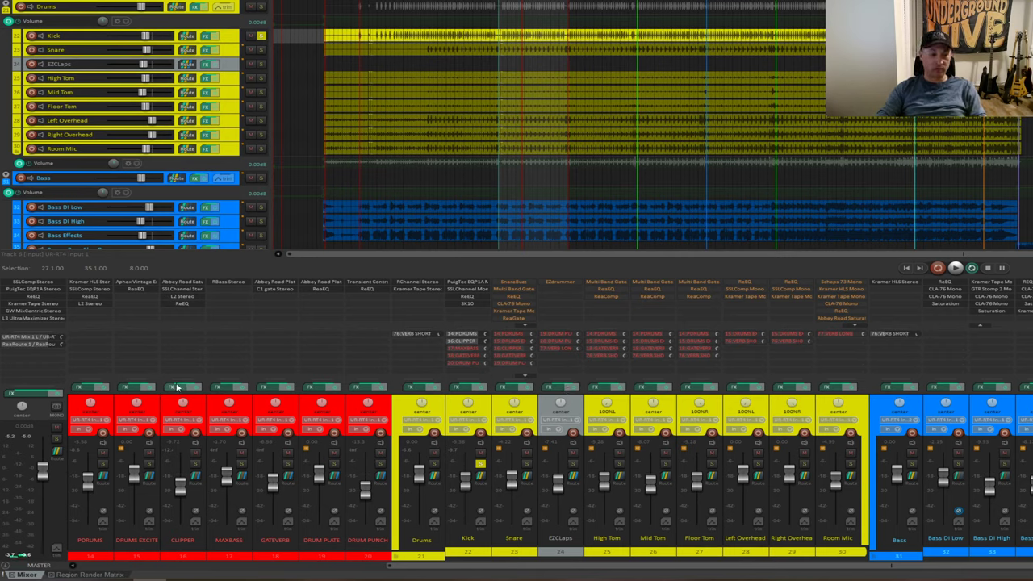
# Solo the CLIPPER track and inspect its Abbey Road Saturator, SSLChannel, L2 and ReEQ settings, and close its effects window.
pyautogui.click(182, 289)
pyautogui.moveTo(464, 180); pyautogui.dragTo(496, 135)
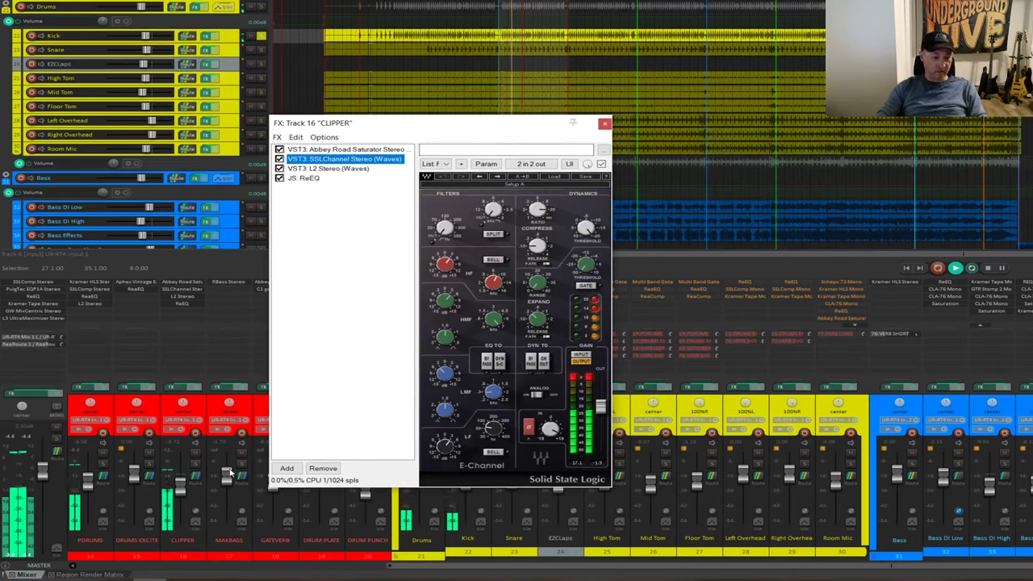
pyautogui.click(194, 465)
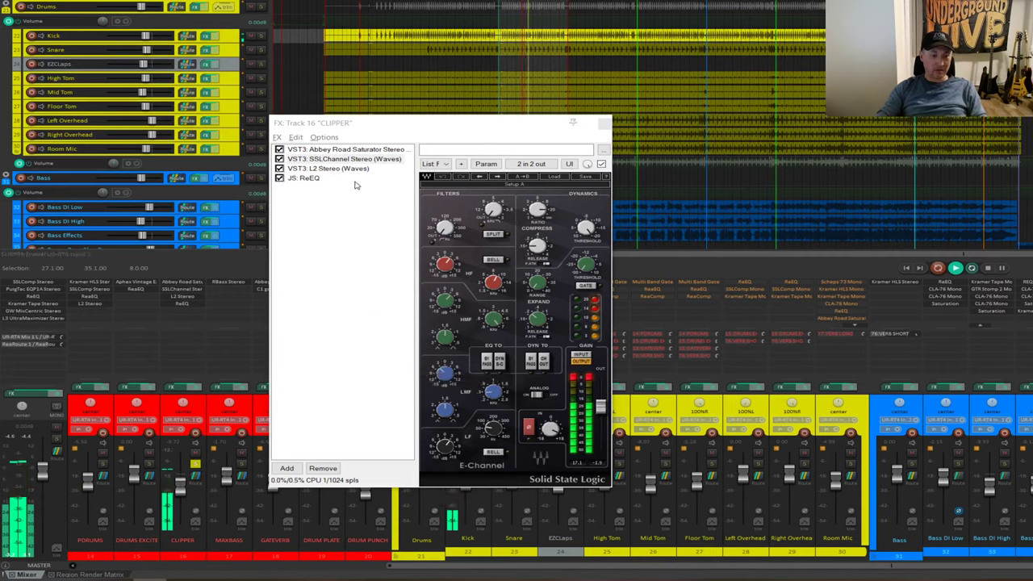
pyautogui.click(360, 149)
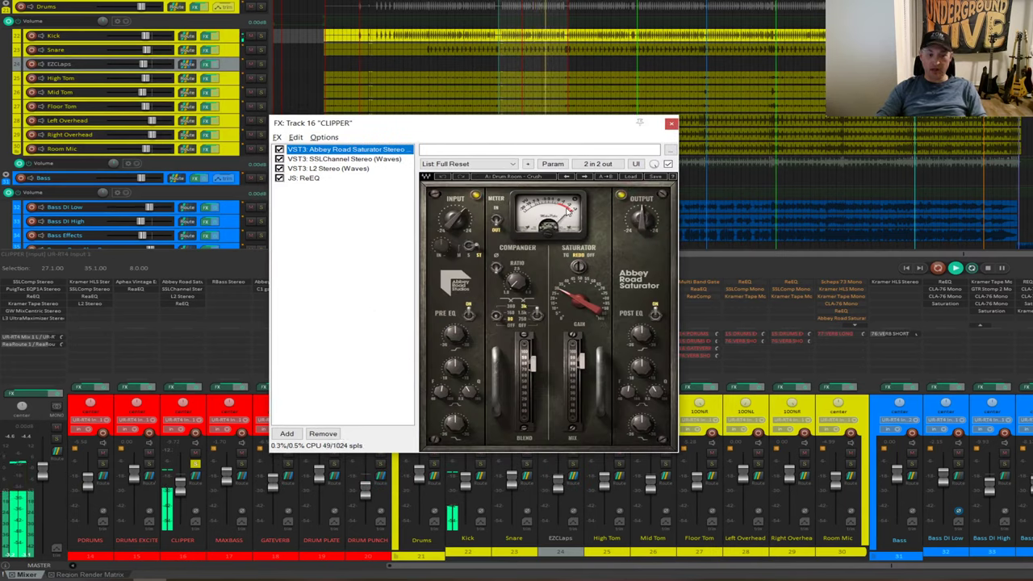
pyautogui.click(370, 160)
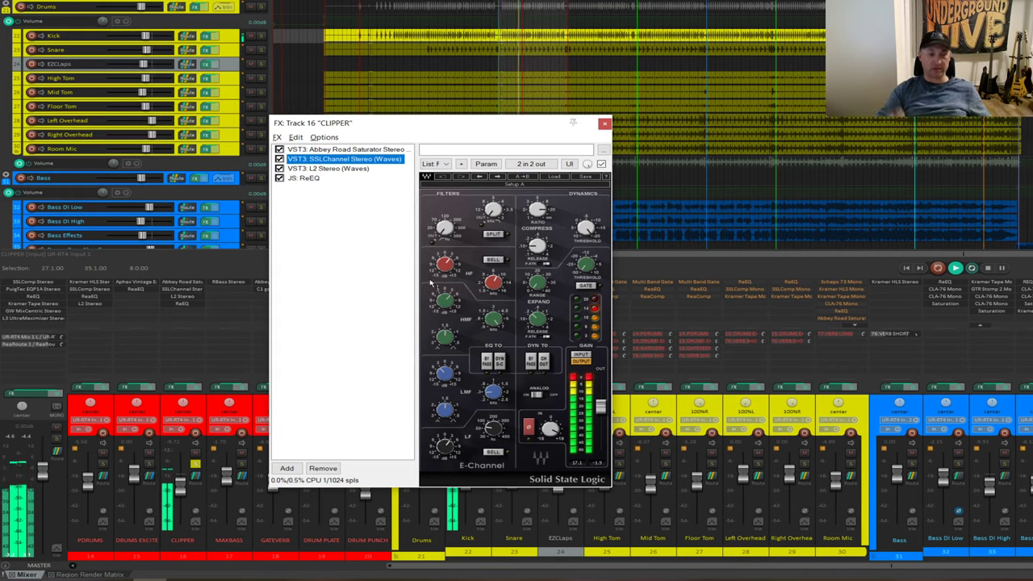
pyautogui.click(318, 170)
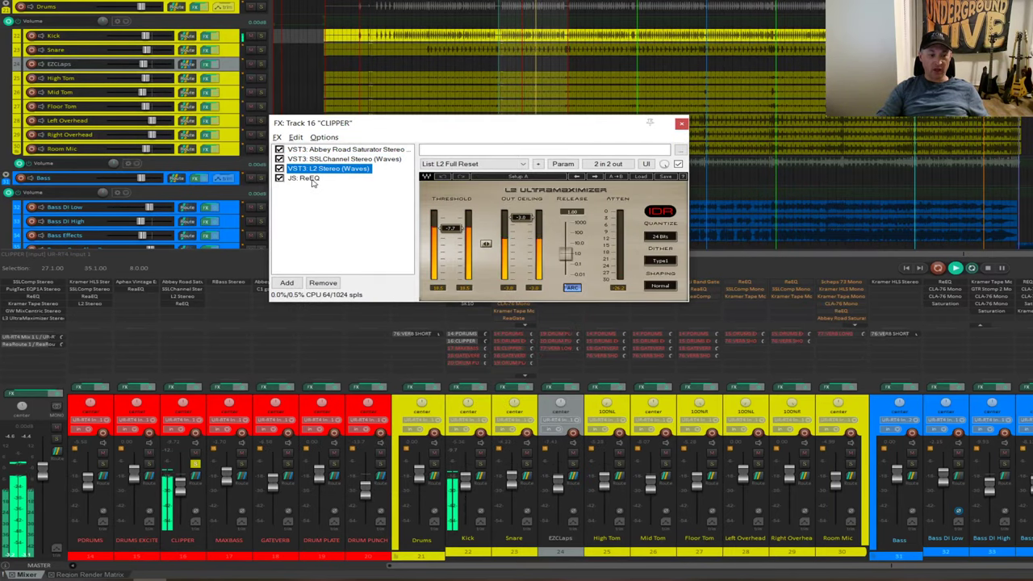
pyautogui.click(305, 178)
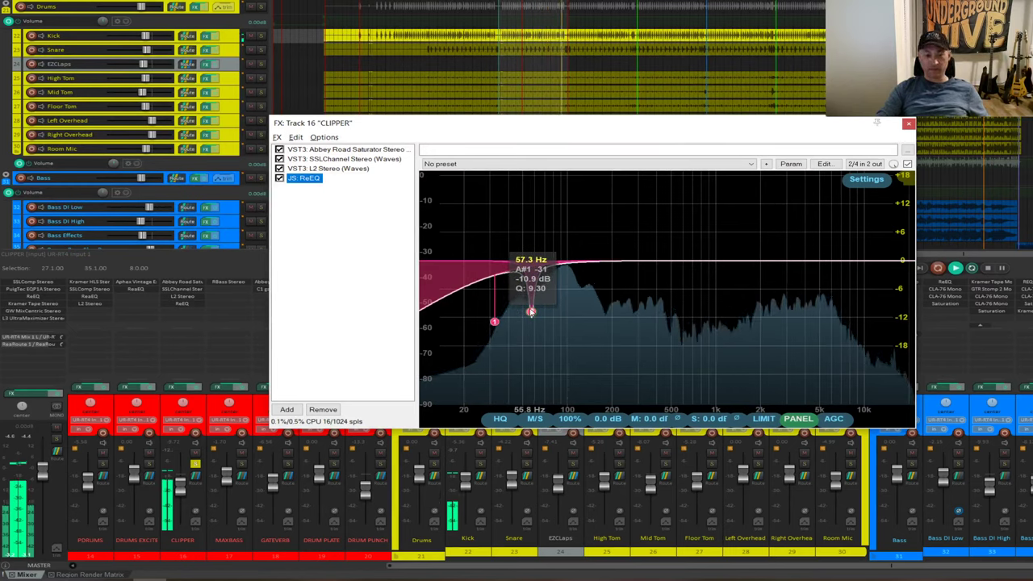
pyautogui.click(317, 150)
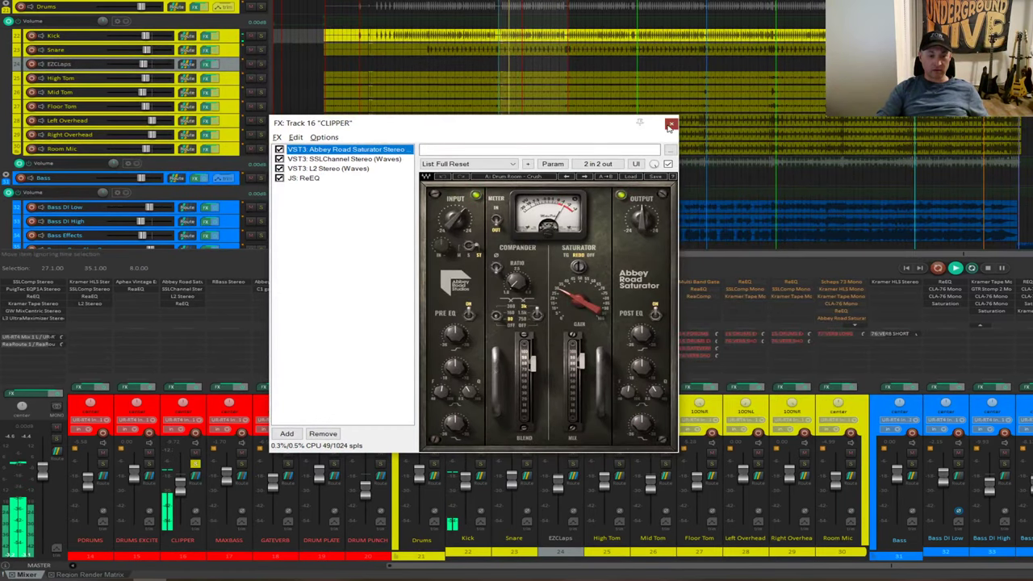
pyautogui.click(671, 125)
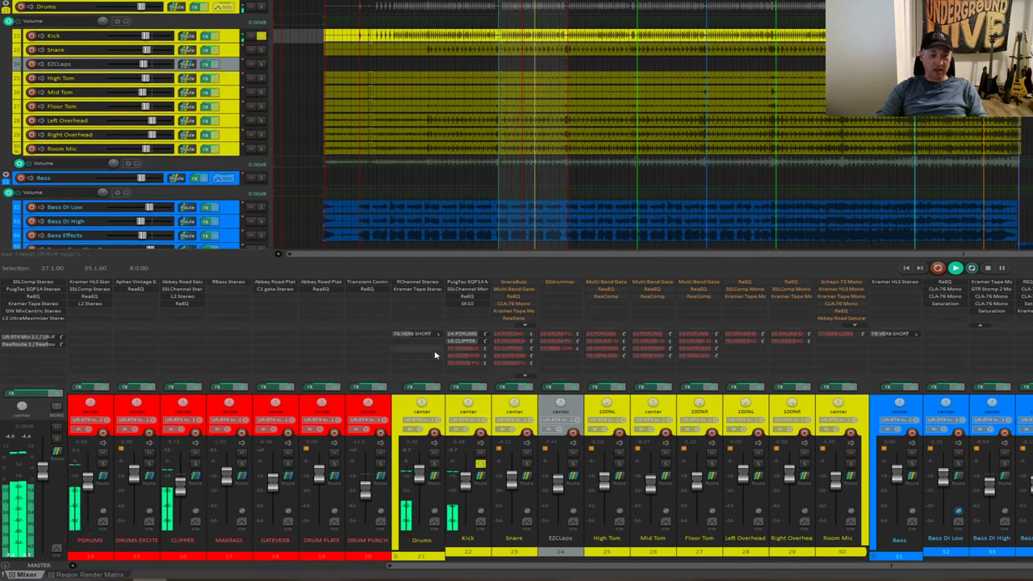
# Unmute the Kick track's send to MAXBASS and inspect the RBass plugin on the MAXBASS track.
pyautogui.click(227, 282)
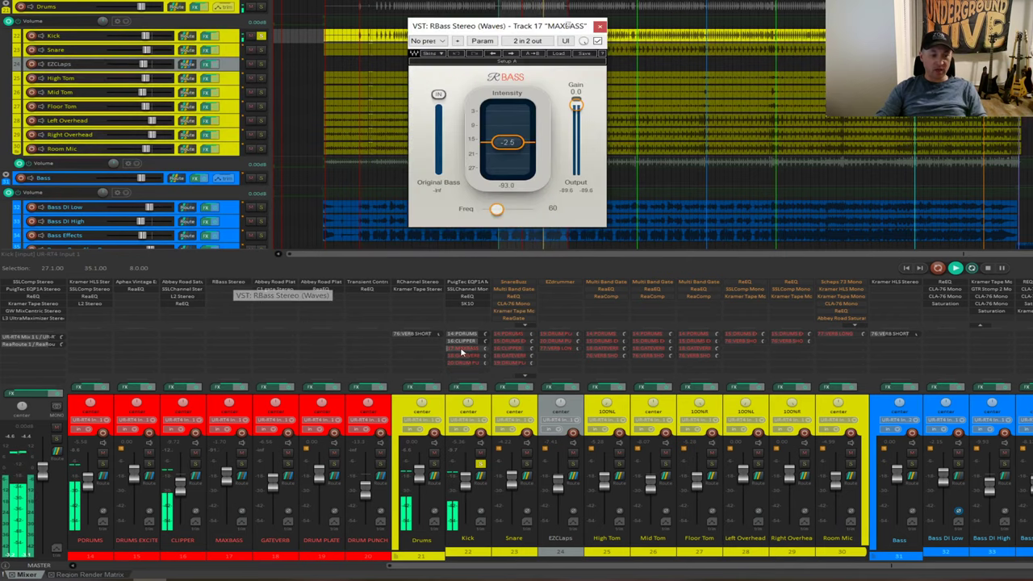
pyautogui.click(478, 348)
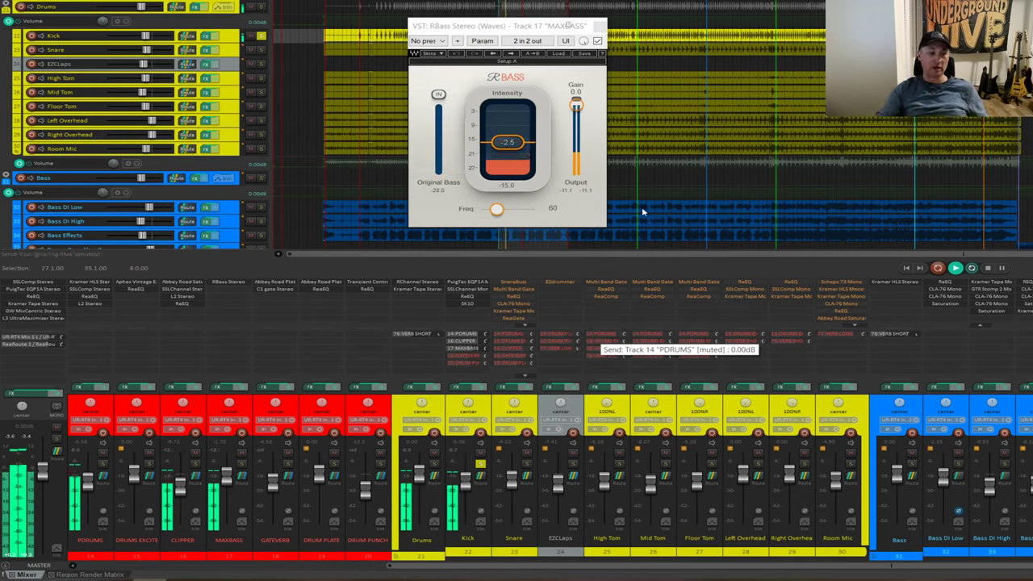
pyautogui.click(599, 25)
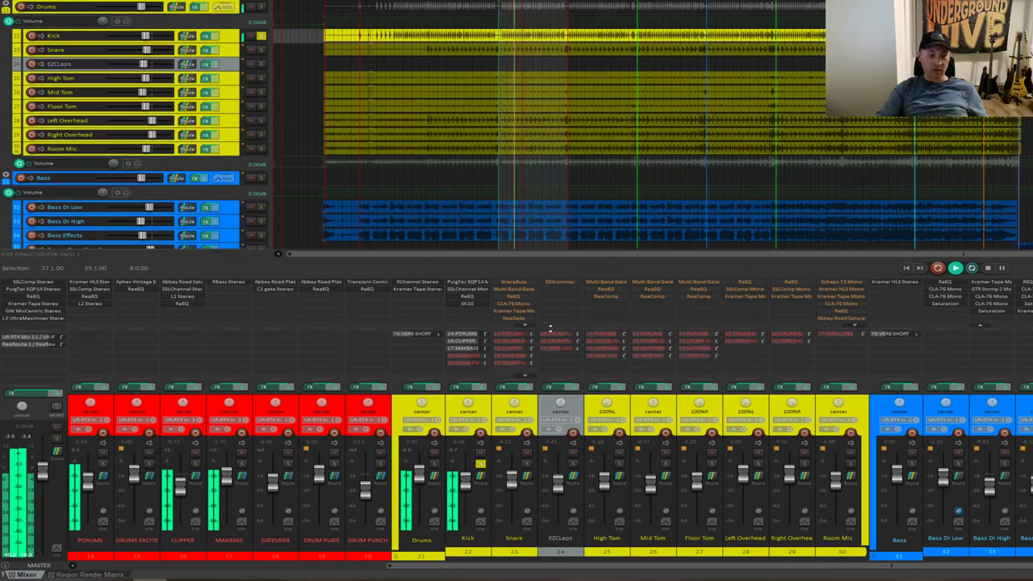
# Unmute the Kick track's send to GATEVERB, and solo GATEVERB to inspect its Abbey Road Plates and C1 gate effects.
pyautogui.click(465, 359)
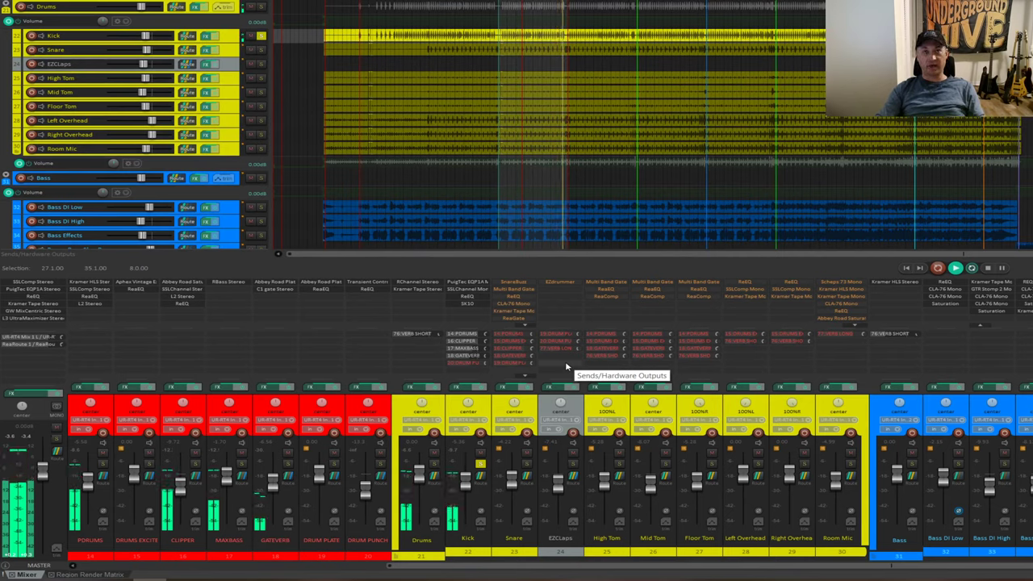
pyautogui.click(271, 389)
pyautogui.click(319, 147)
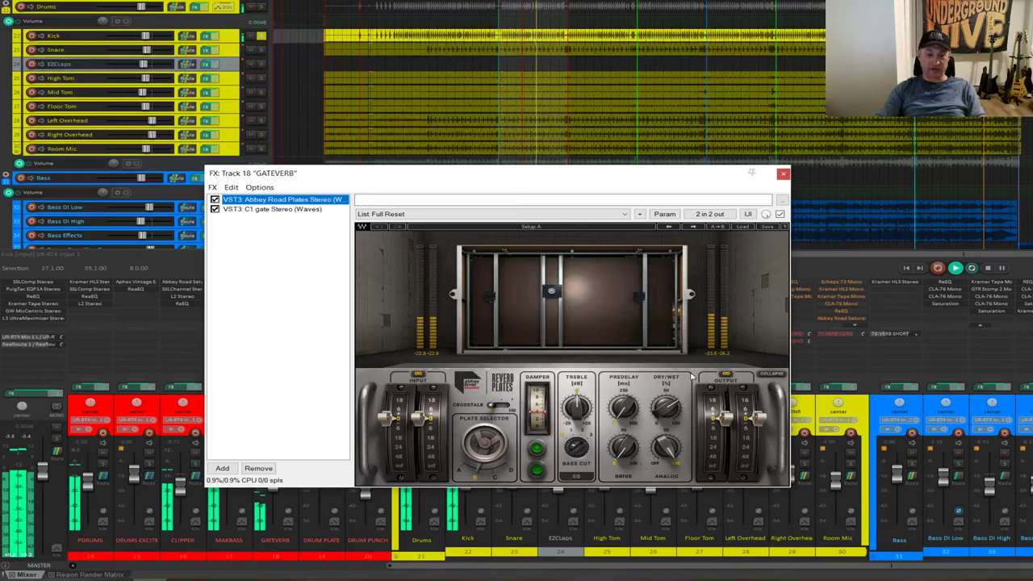
pyautogui.click(275, 209)
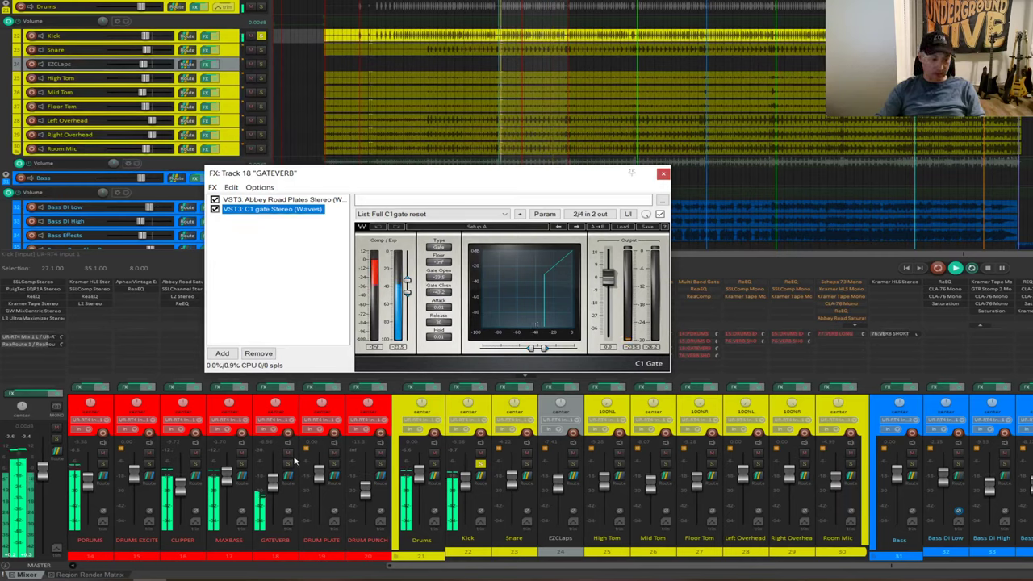
pyautogui.click(291, 467)
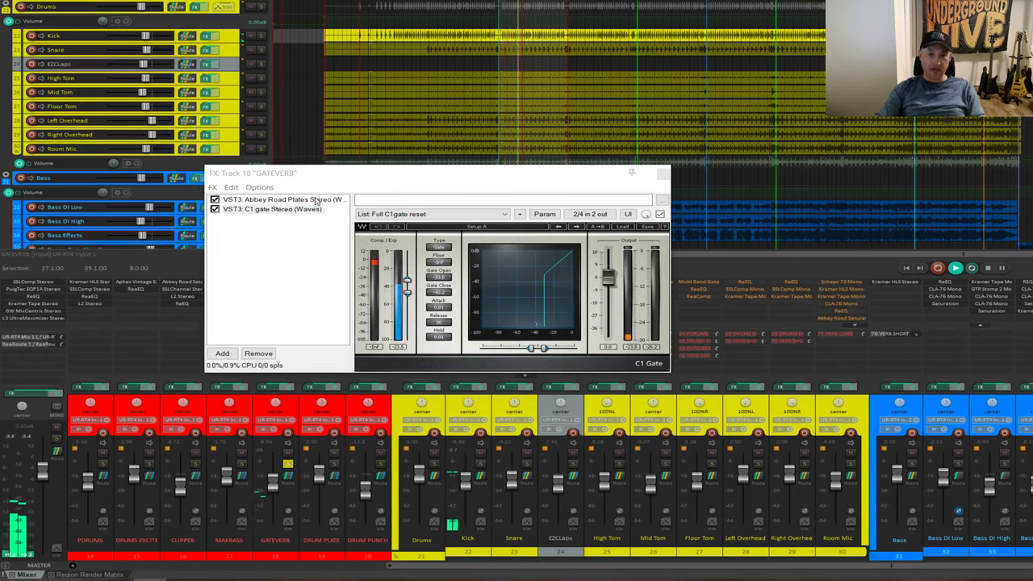
pyautogui.click(217, 209)
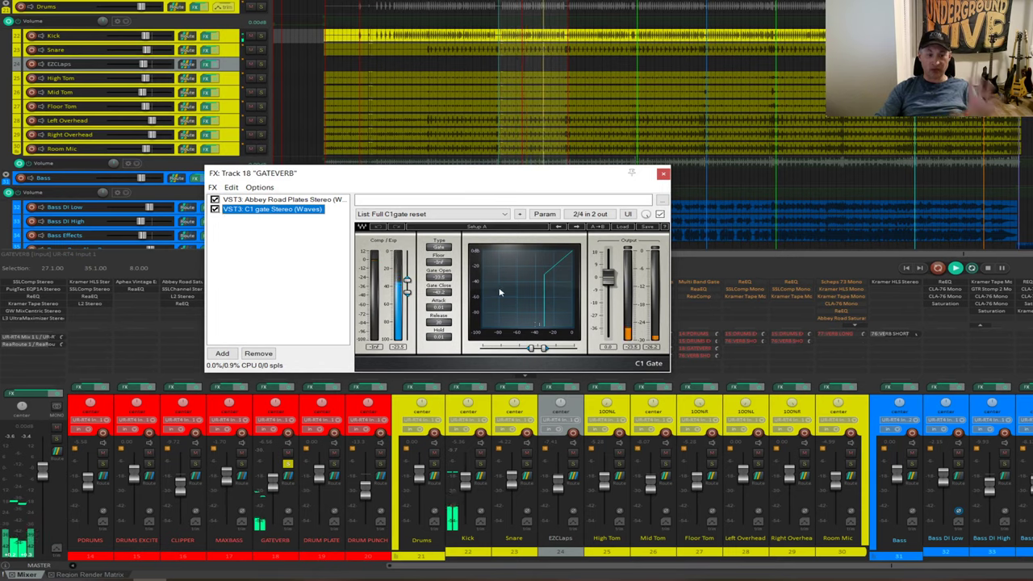
pyautogui.click(663, 175)
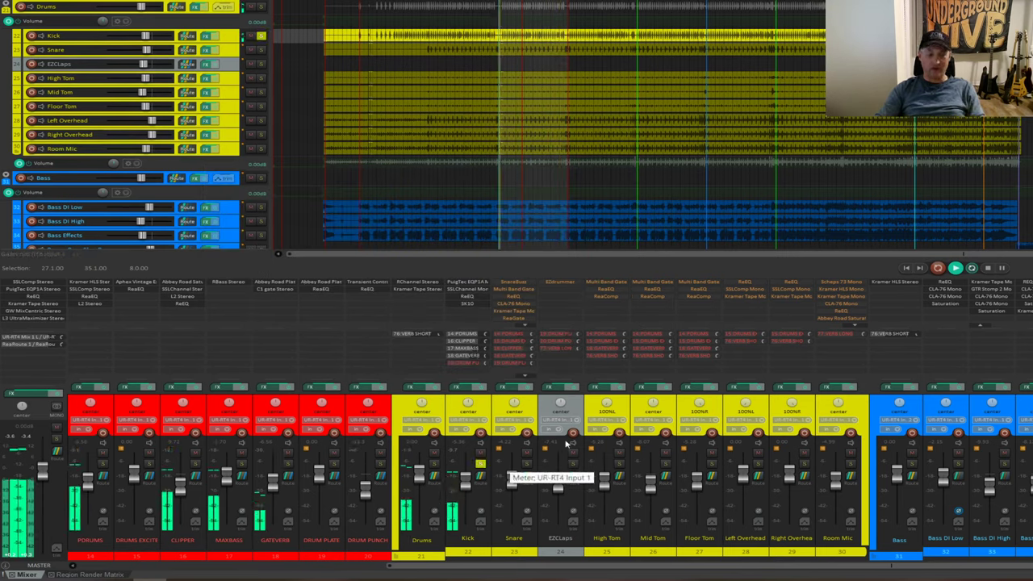
# Unmute the Kick track's send to DRUM PUNCH and inspect the Transient Controller and ReEQ settings on the DRUM PUNCH track.
pyautogui.click(485, 363)
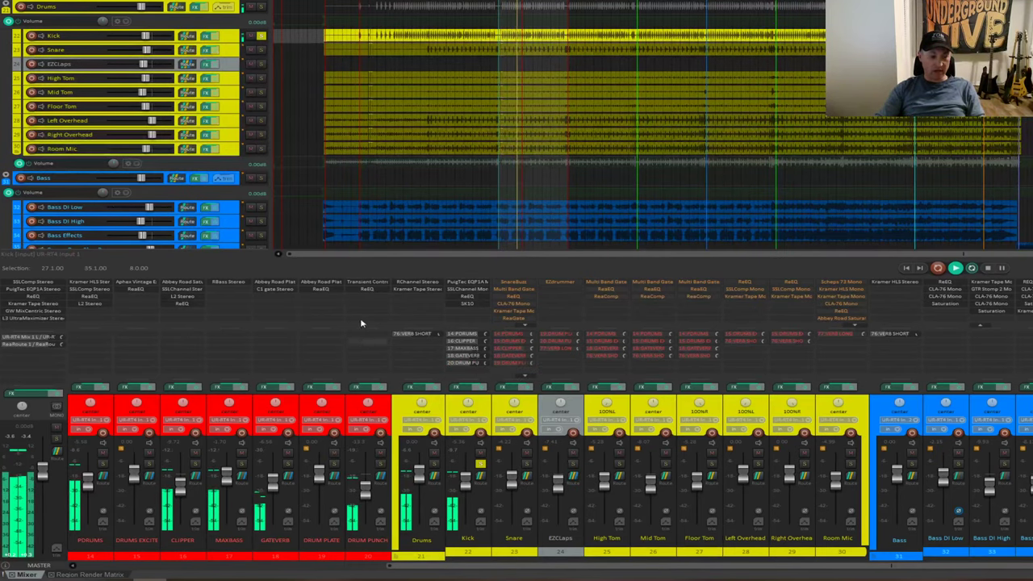
pyautogui.click(368, 288)
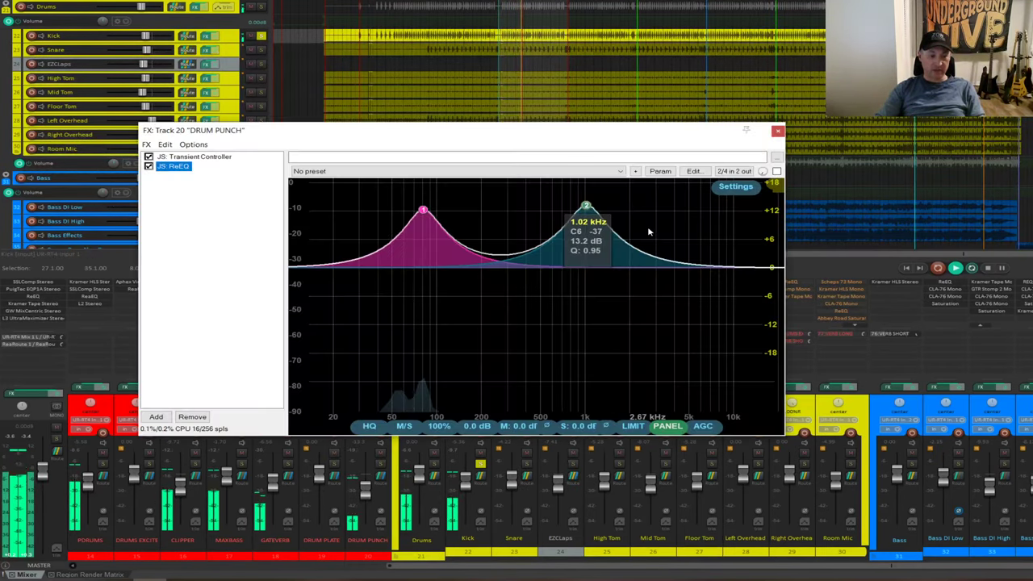
pyautogui.click(194, 157)
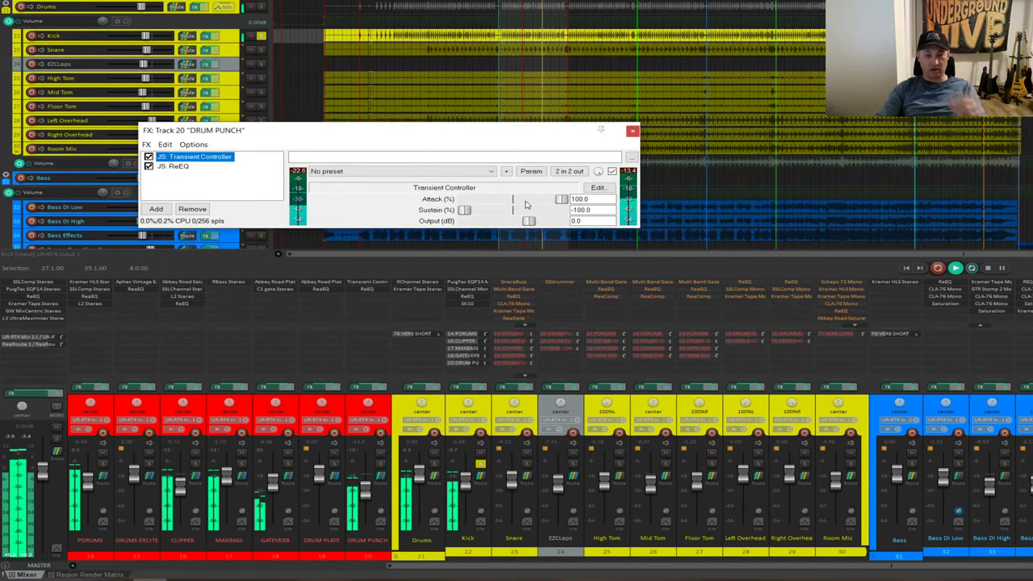
pyautogui.click(172, 165)
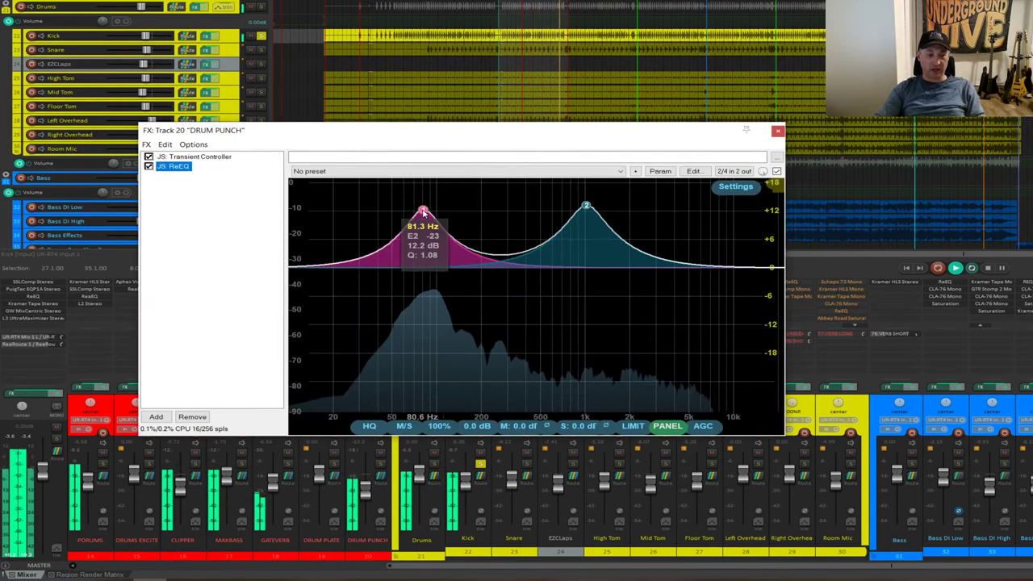
pyautogui.moveTo(587, 209)
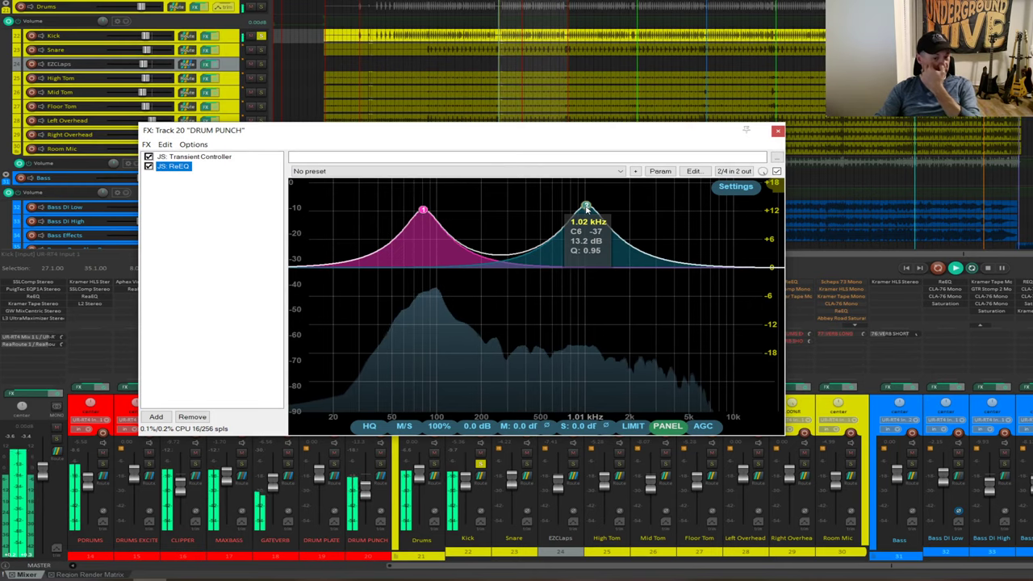
pyautogui.click(778, 130)
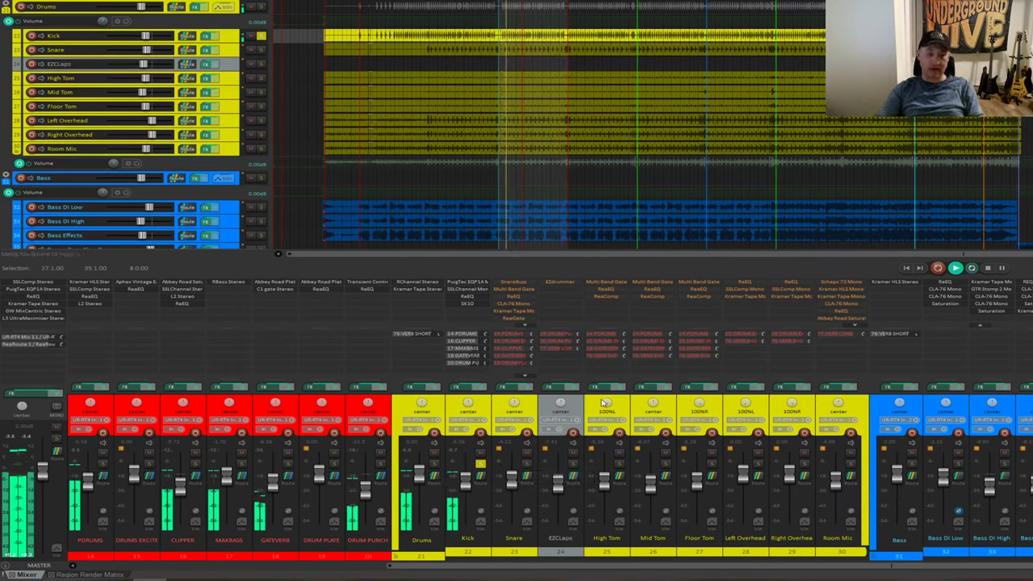
# Solo the Snare track and enable the Multi Band Gate in its effects chain.
pyautogui.click(528, 466)
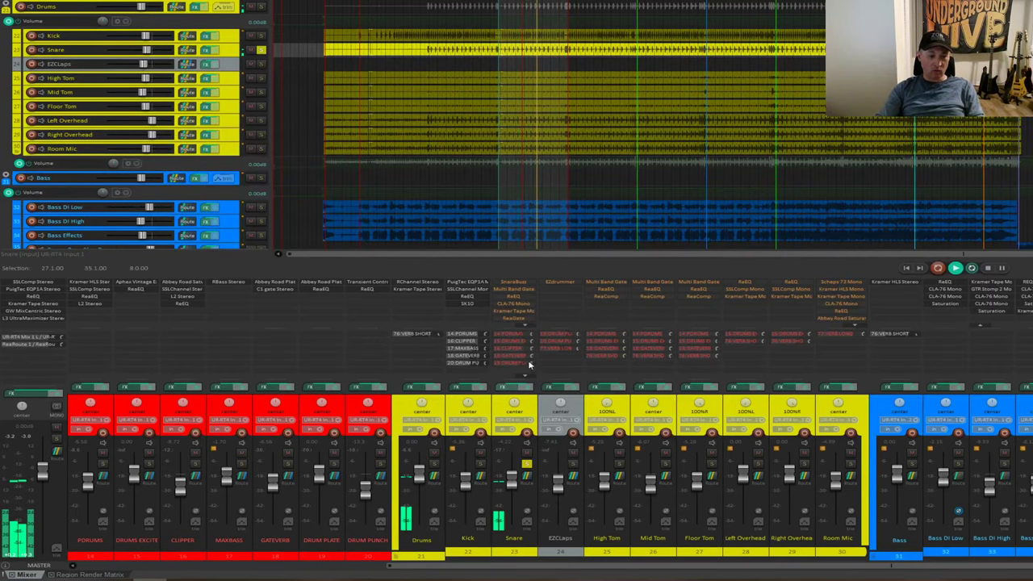
pyautogui.click(514, 282)
pyautogui.click(274, 155)
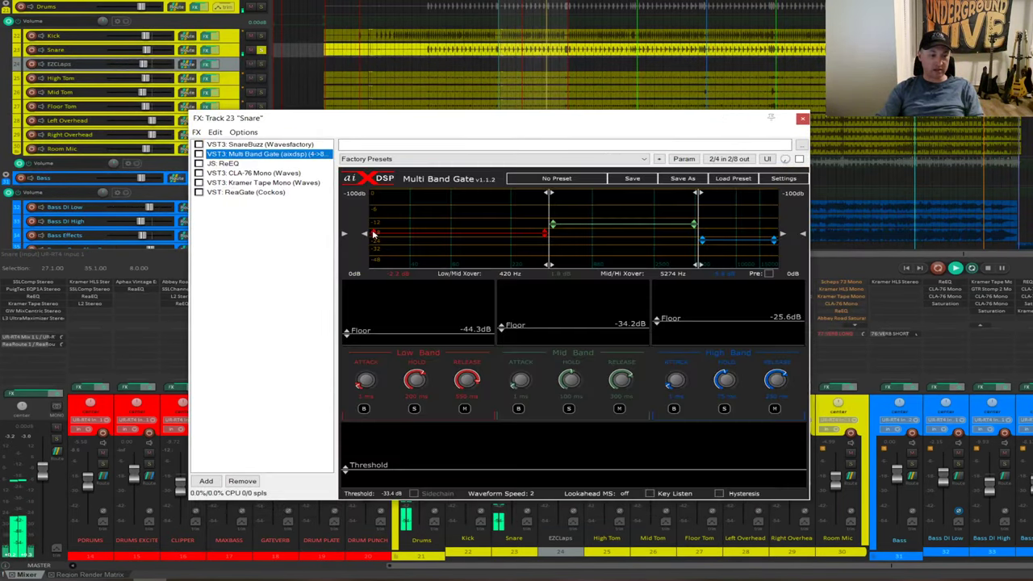
pyautogui.click(199, 153)
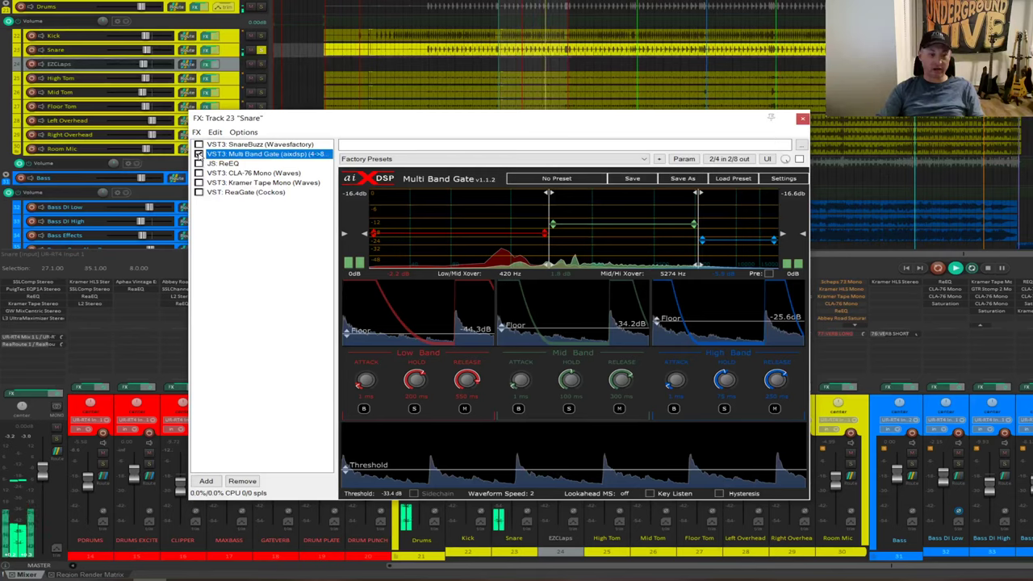
pyautogui.click(198, 153)
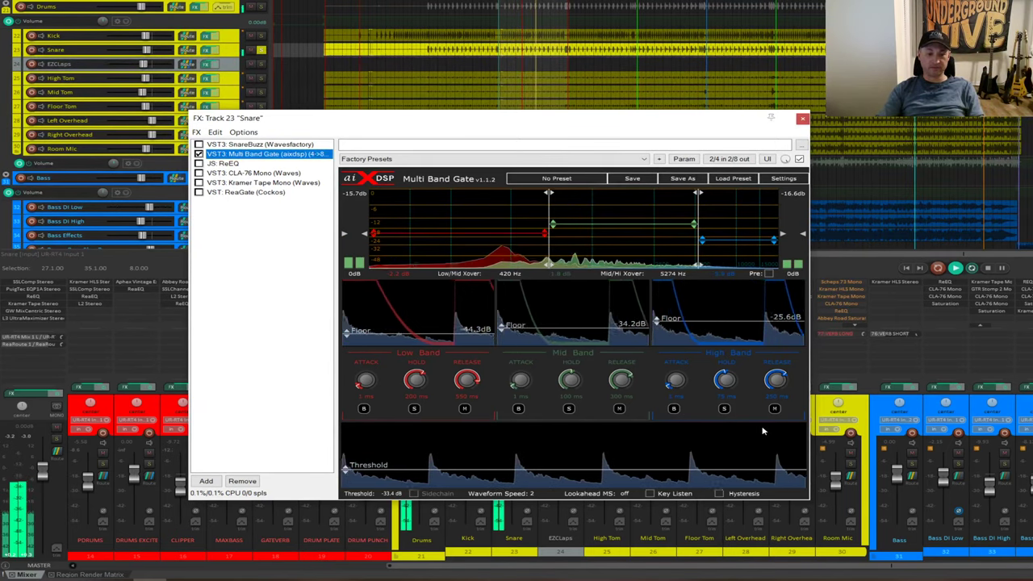
# Enable ReEQ in the Snare track's effects chain and reposition the effects window slightly.
pyautogui.click(224, 163)
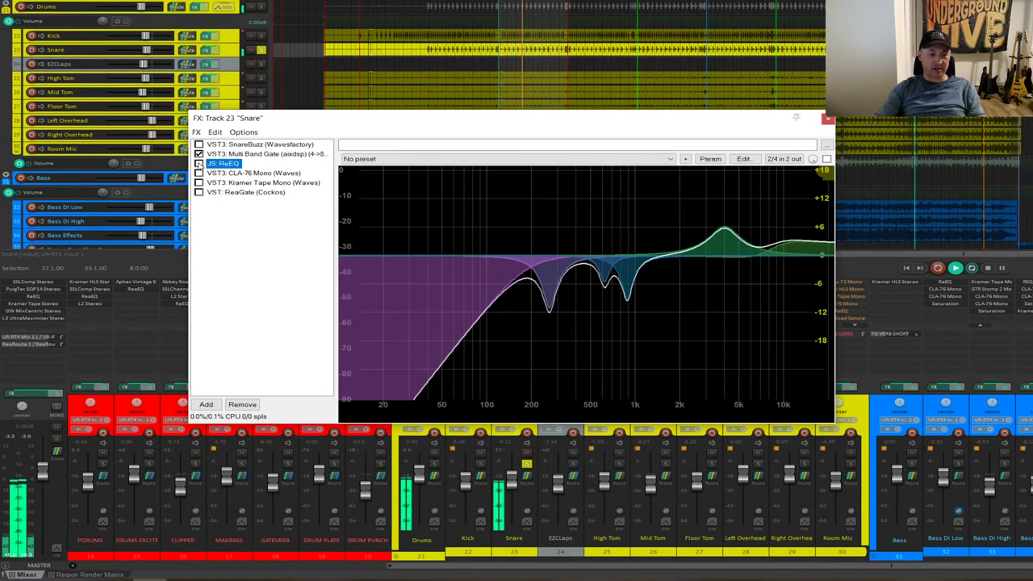
pyautogui.click(199, 164)
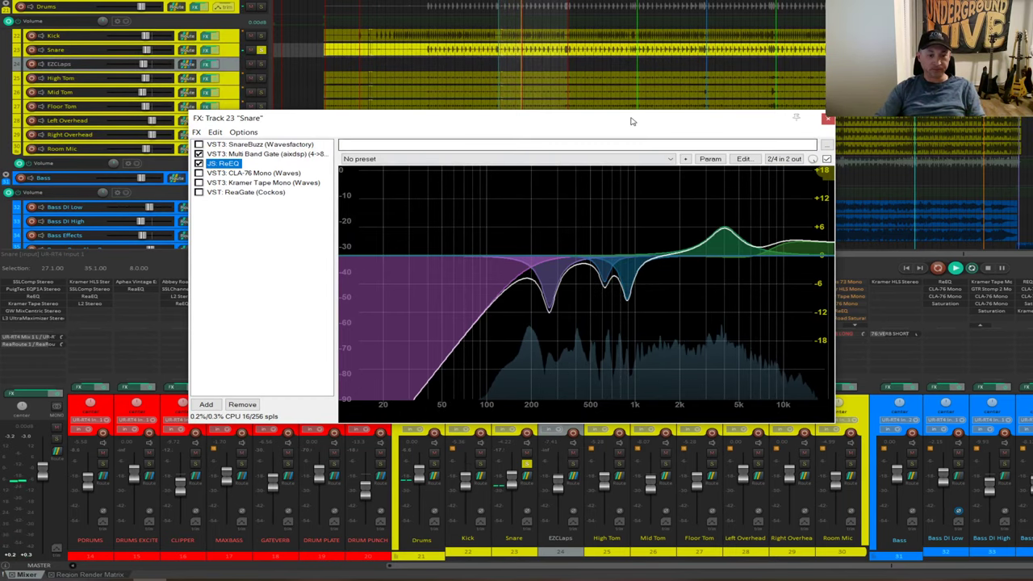
pyautogui.moveTo(628, 121)
pyautogui.mouseDown()
pyautogui.moveTo(646, 86)
pyautogui.moveTo(641, 127)
pyautogui.mouseUp()
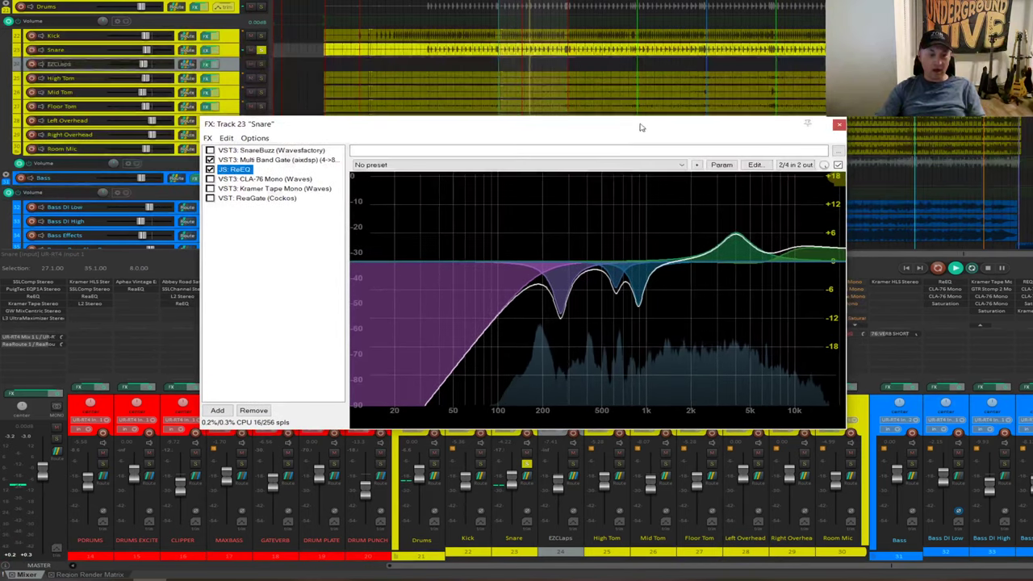
# Boost the Snare ReEQ's 264 Hz band to about 16 dB to audition that frequency, and restore its cut to -11.0 dB.
pyautogui.click(561, 317)
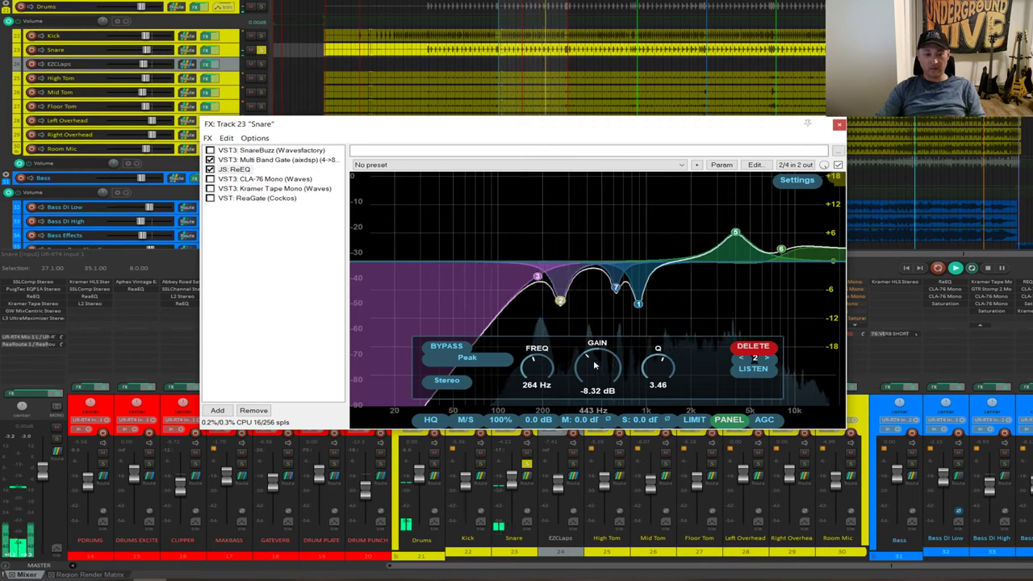
pyautogui.moveTo(594, 366); pyautogui.dragTo(595, 329)
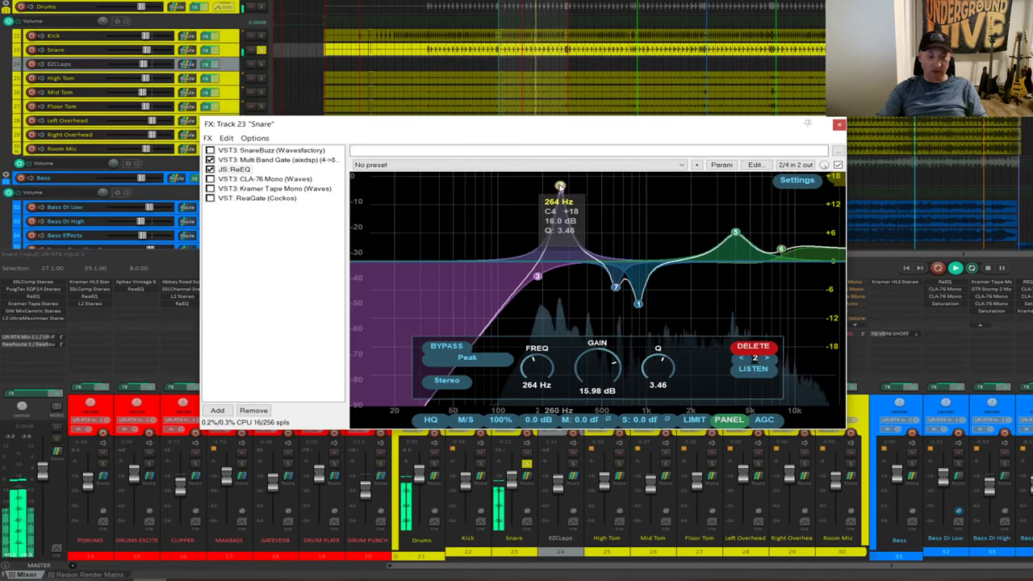
pyautogui.moveTo(560, 187)
pyautogui.mouseDown()
pyautogui.moveTo(550, 186)
pyautogui.moveTo(560, 187)
pyautogui.mouseUp()
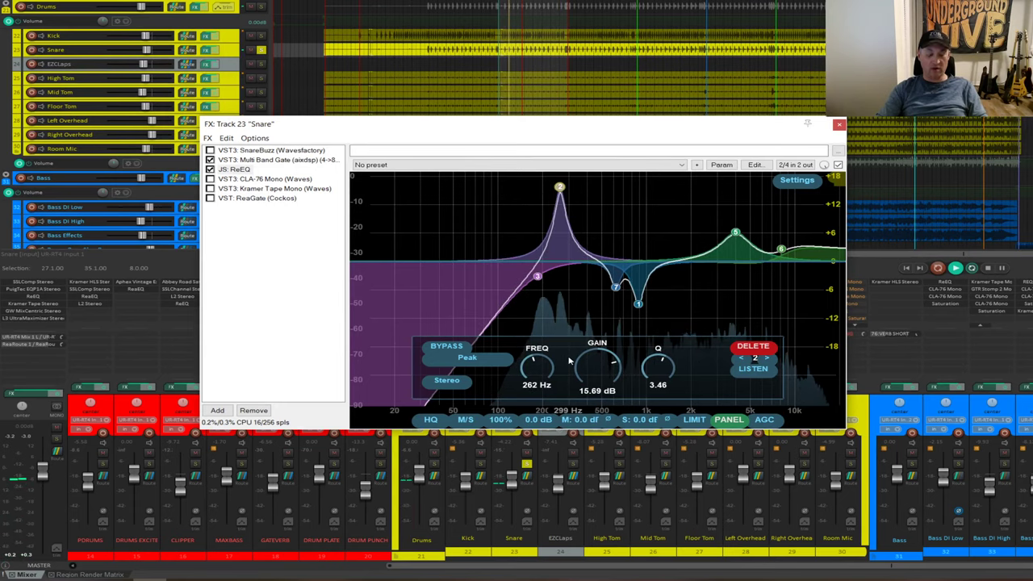
pyautogui.scroll(-10, 569, 361)
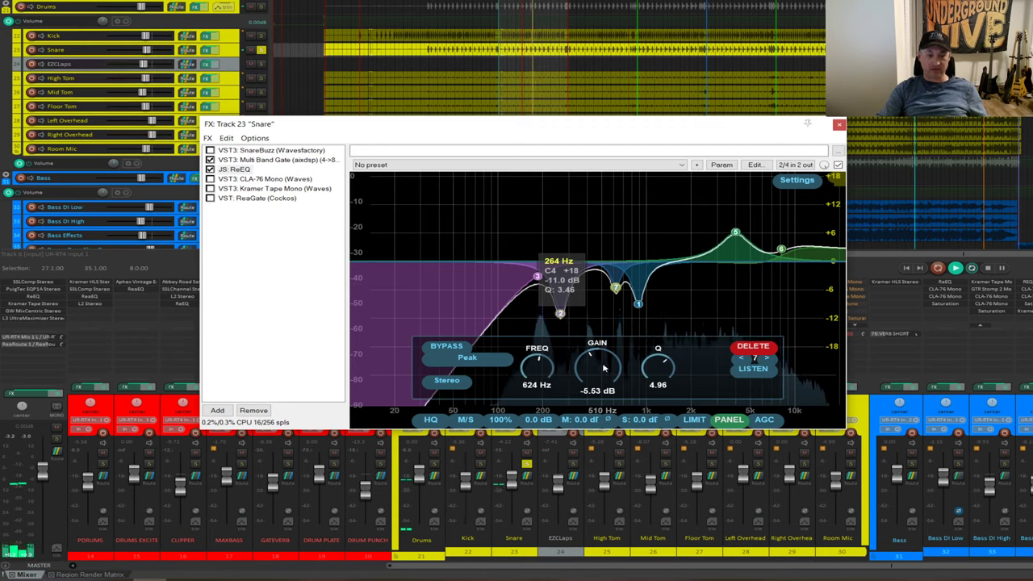
# Boost the Snare ReEQ's 624 Hz and 886 Hz bands in turn to about 14 and 16 dB for auditioning, and restore each cut.
pyautogui.moveTo(602, 364); pyautogui.dragTo(604, 337)
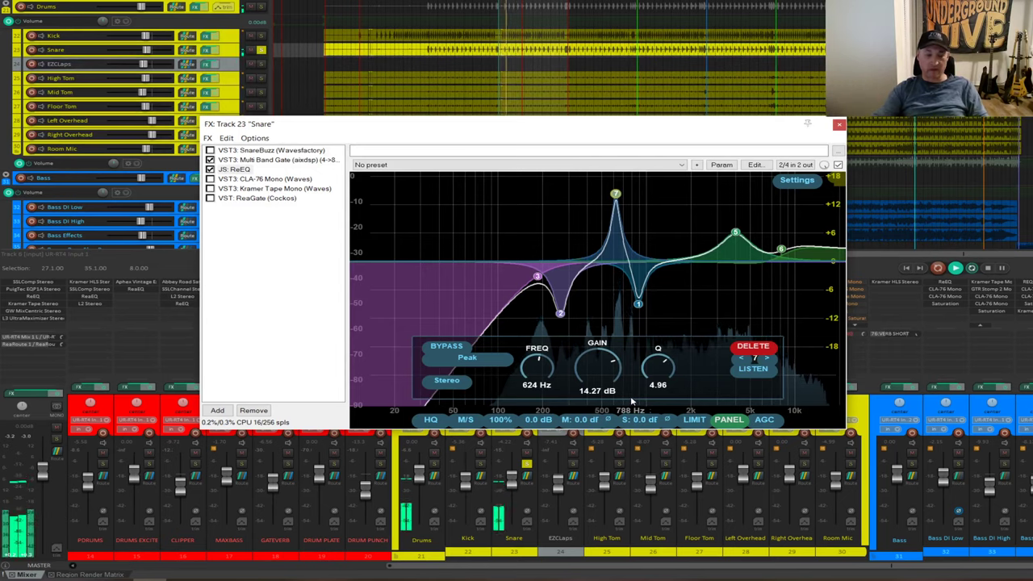
pyautogui.moveTo(616, 195); pyautogui.dragTo(616, 288)
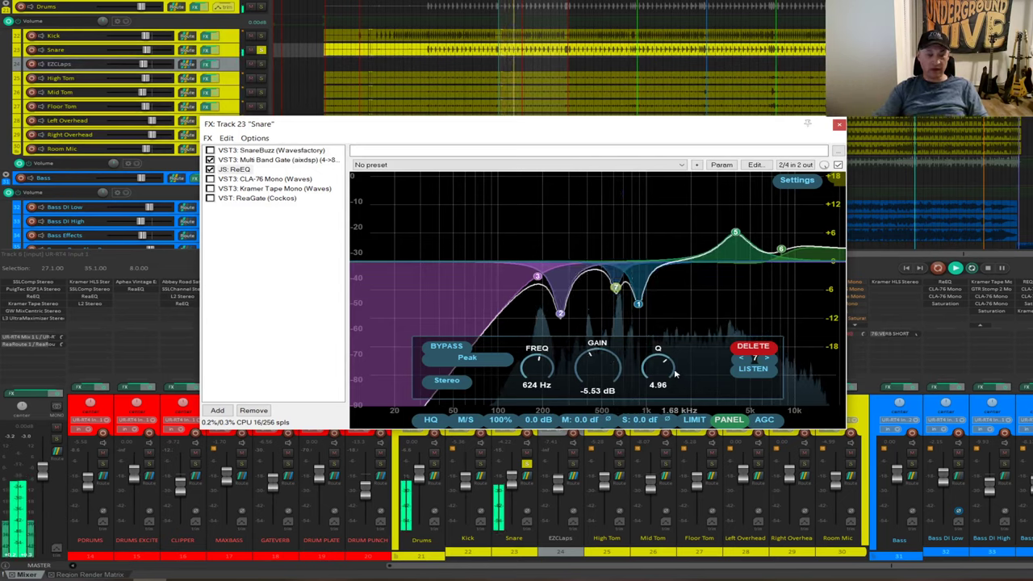
pyautogui.click(638, 304)
pyautogui.moveTo(607, 362); pyautogui.dragTo(597, 344)
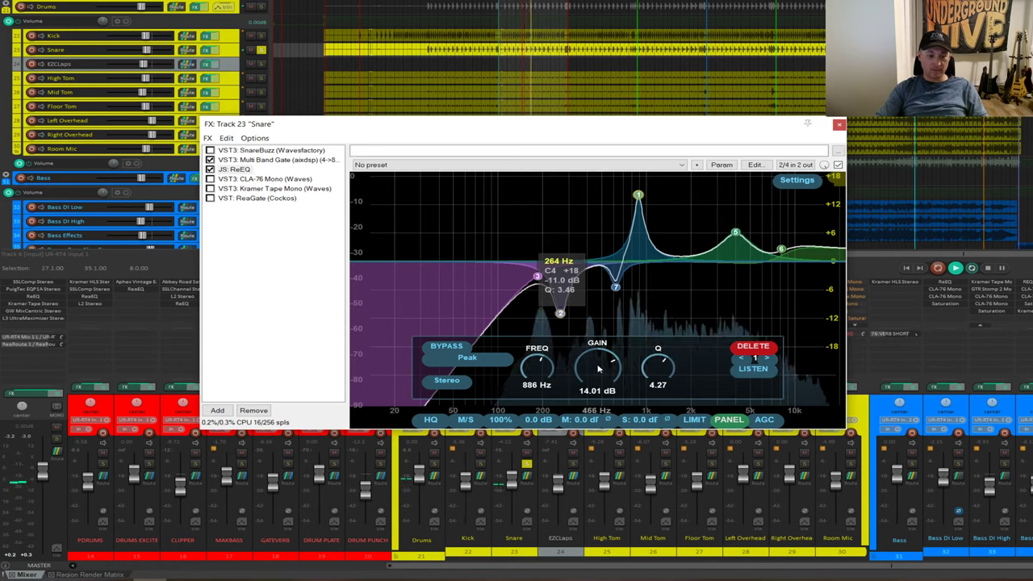
pyautogui.scroll(2, 600, 366)
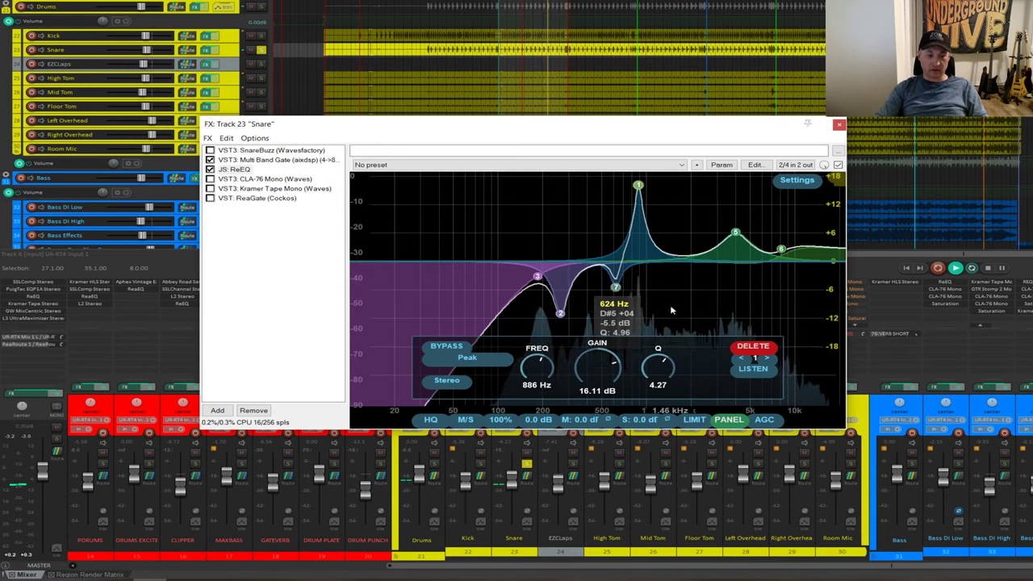
pyautogui.hotkey('ctrl', 'z')
pyautogui.hotkey('ctrl', 'z')
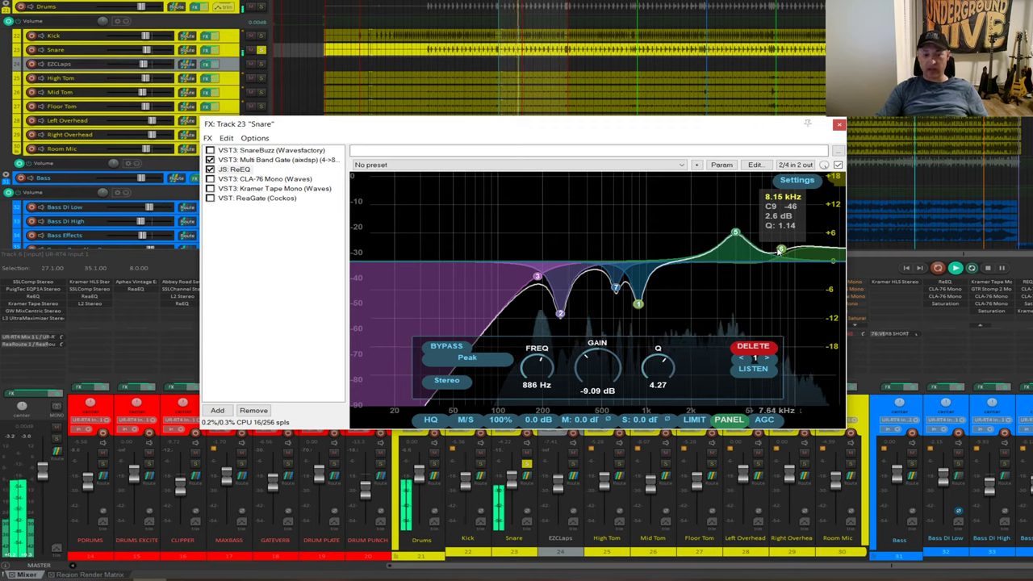
# Compare the Snare with ReEQ bypassed and enabled, and enable CLA-76 Mono in its effects chain.
pyautogui.click(210, 170)
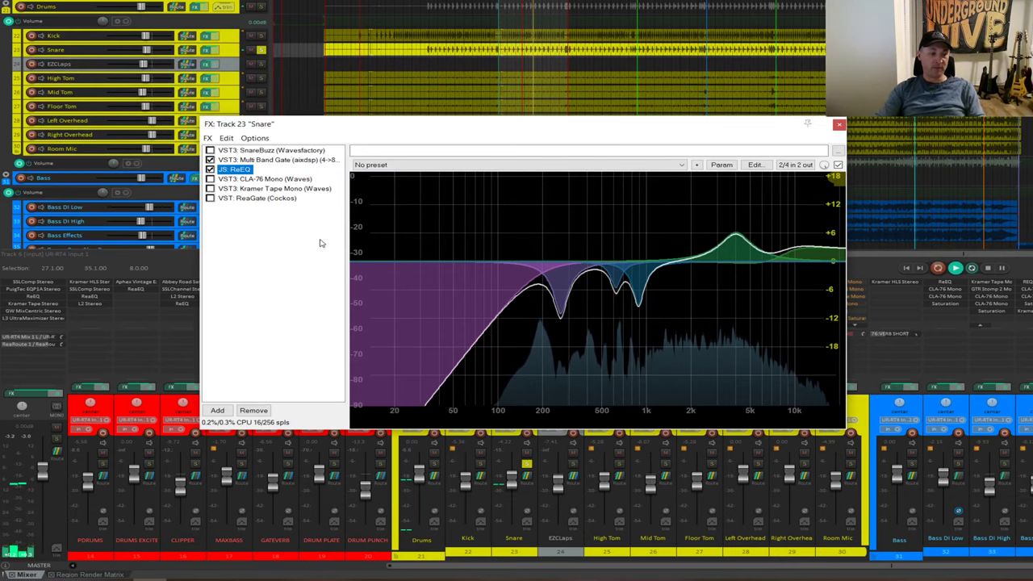
pyautogui.click(242, 179)
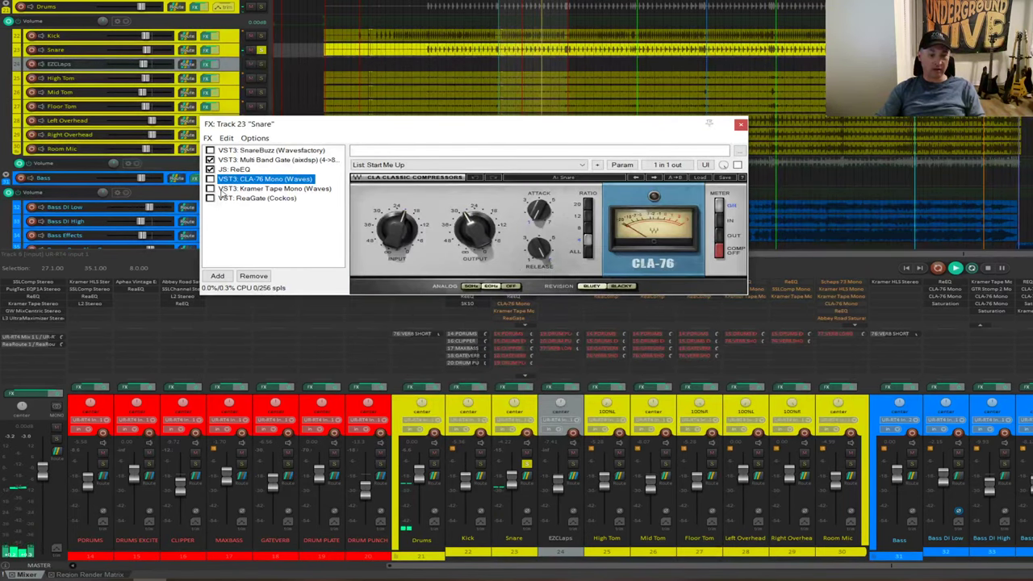
pyautogui.click(210, 177)
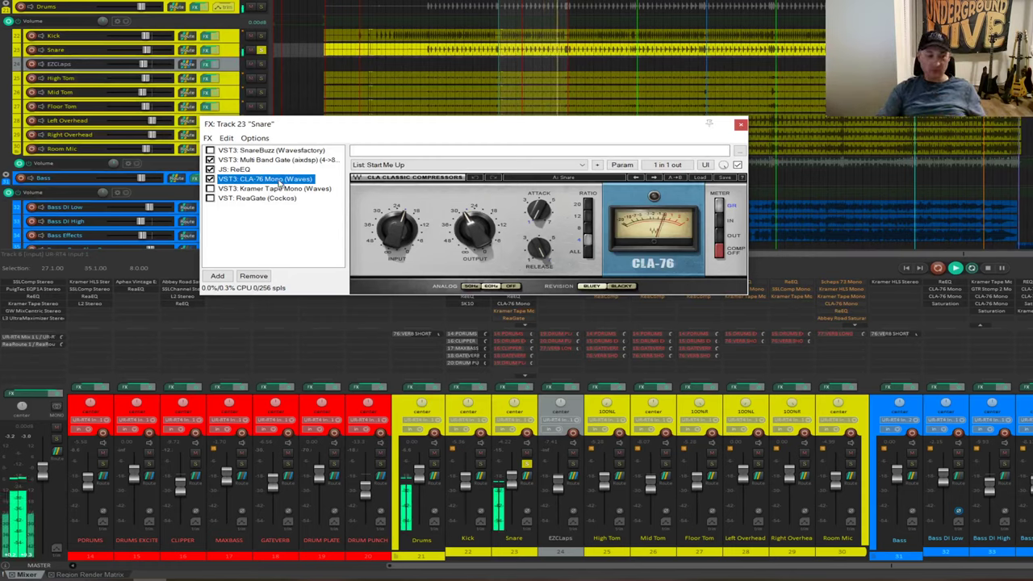
# Enable Kramer Tape Mono on the Snare, and bypass and re-enable it together with CLA-76 Mono to compare the sound.
pyautogui.click(279, 189)
pyautogui.click(210, 189)
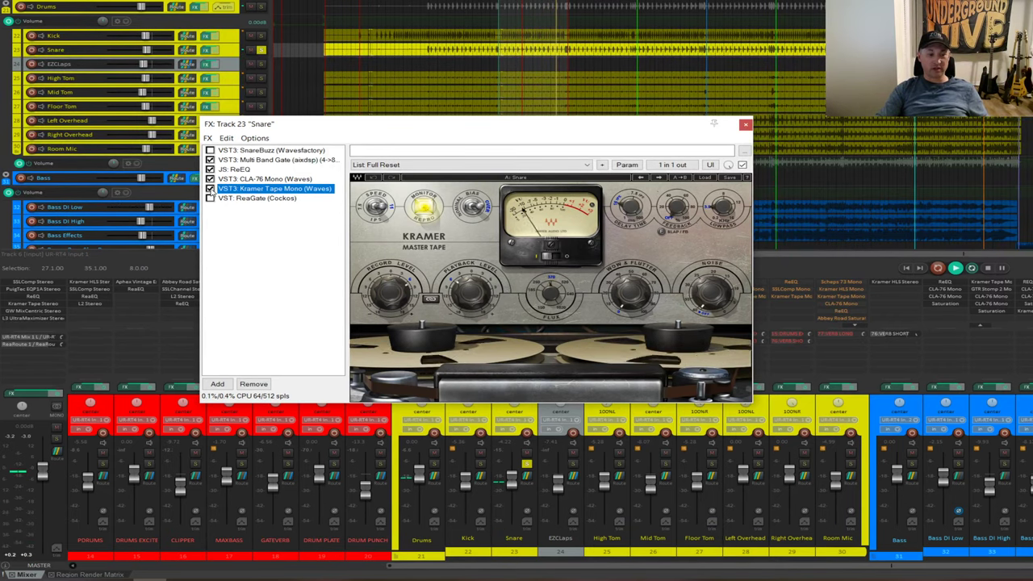
pyautogui.moveTo(210, 178); pyautogui.dragTo(211, 189)
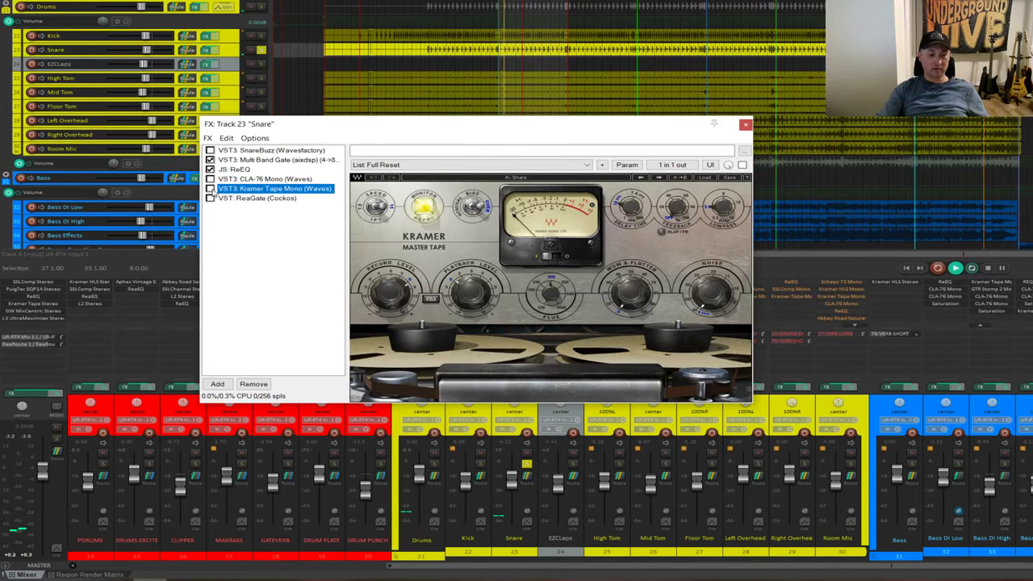
pyautogui.moveTo(209, 179); pyautogui.dragTo(210, 189)
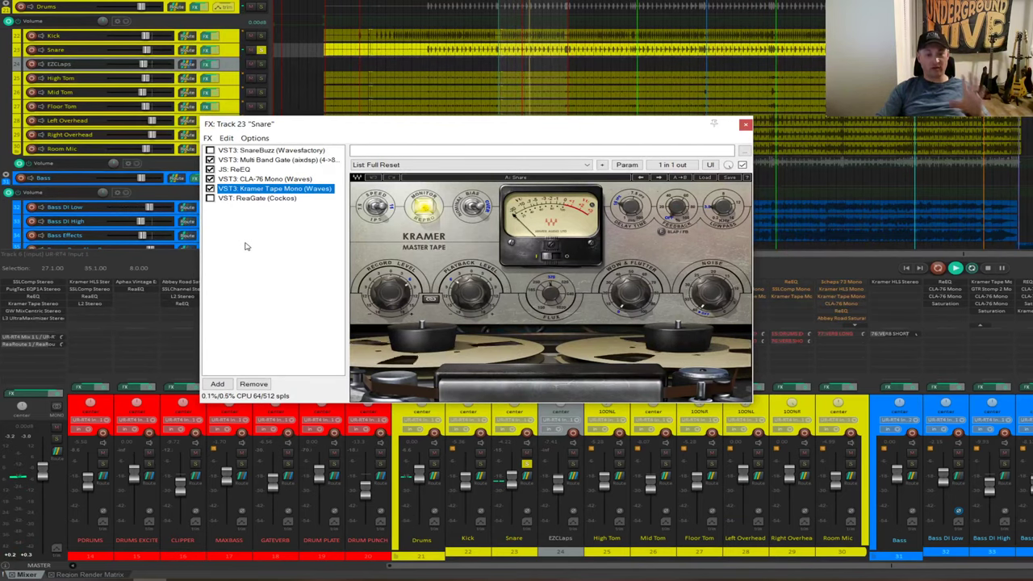
# Enable ReaGate and SnareBuzz in the Snare's effects chain, stop playback and close the effects window.
pyautogui.click(238, 199)
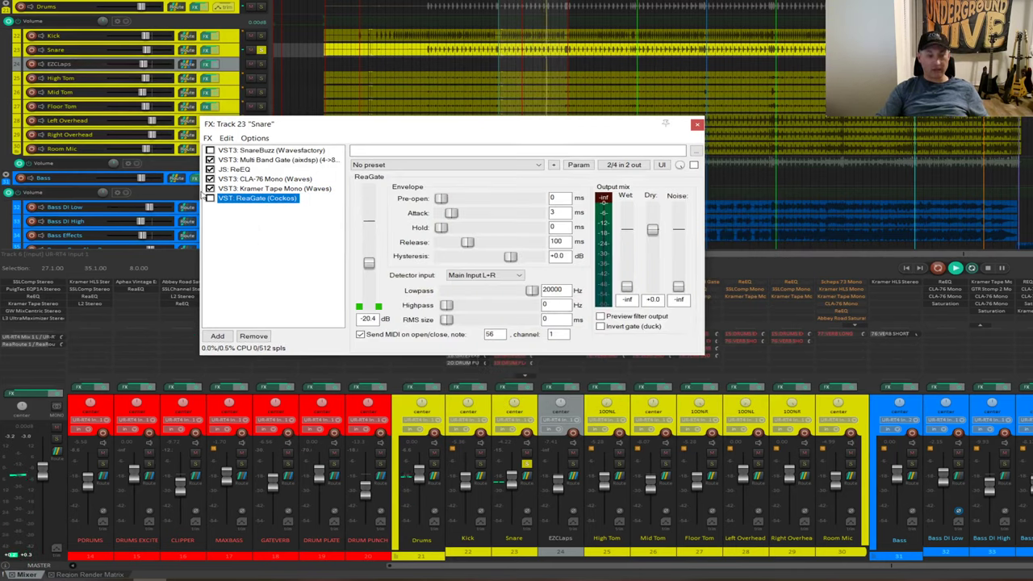
pyautogui.click(210, 198)
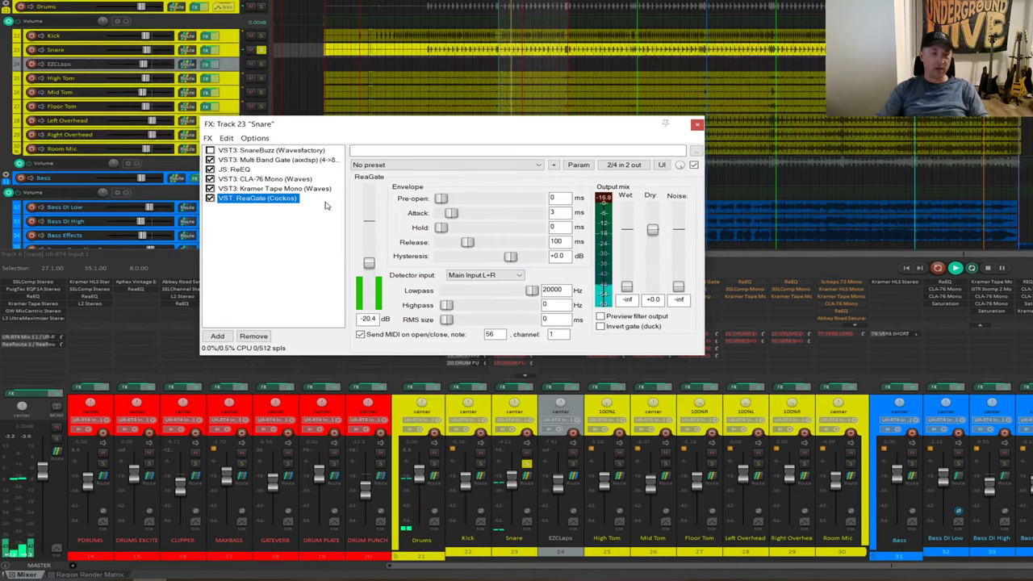
pyautogui.press('Home')
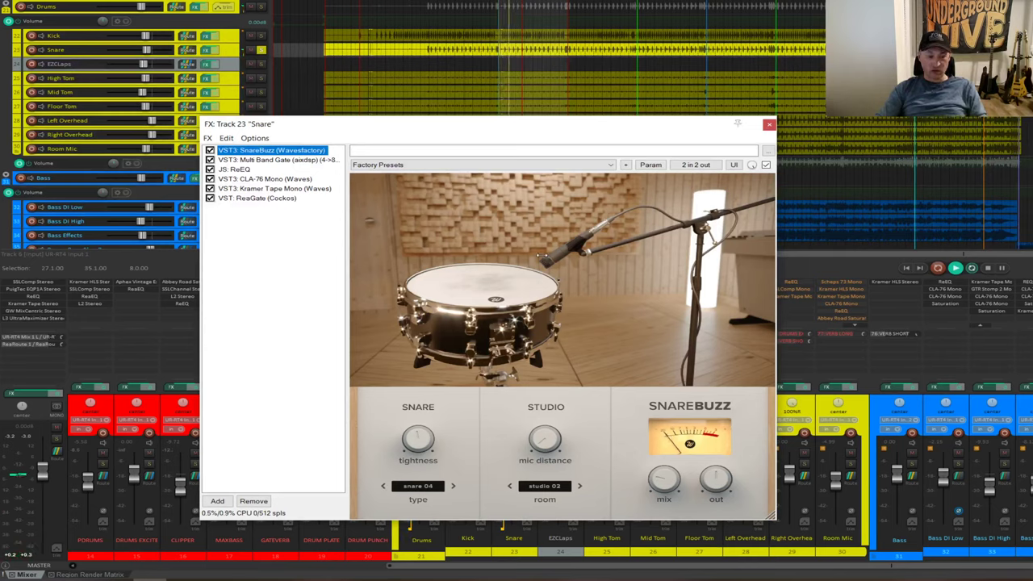
pyautogui.moveTo(660, 478)
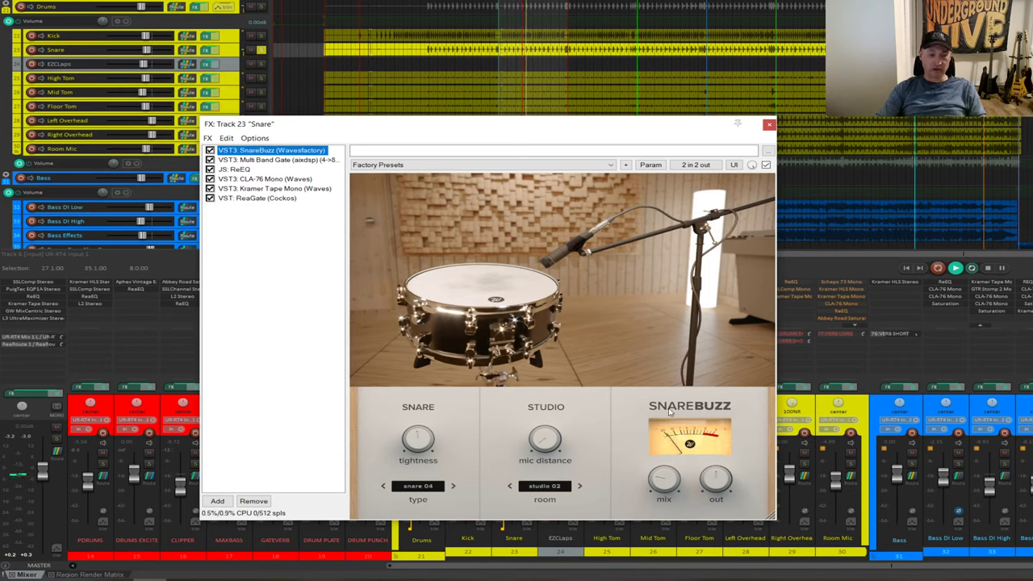
pyautogui.press('space')
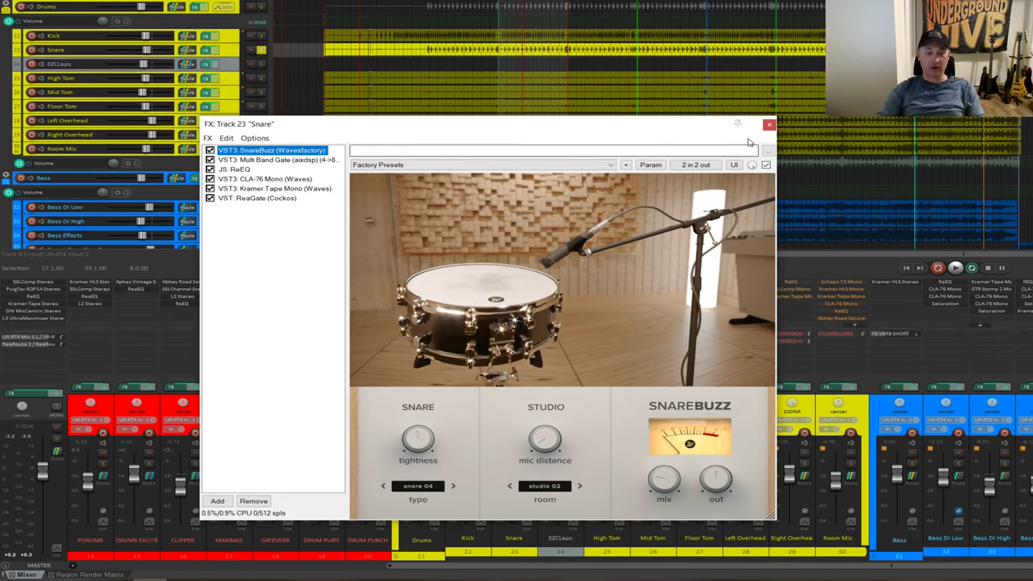
pyautogui.click(770, 124)
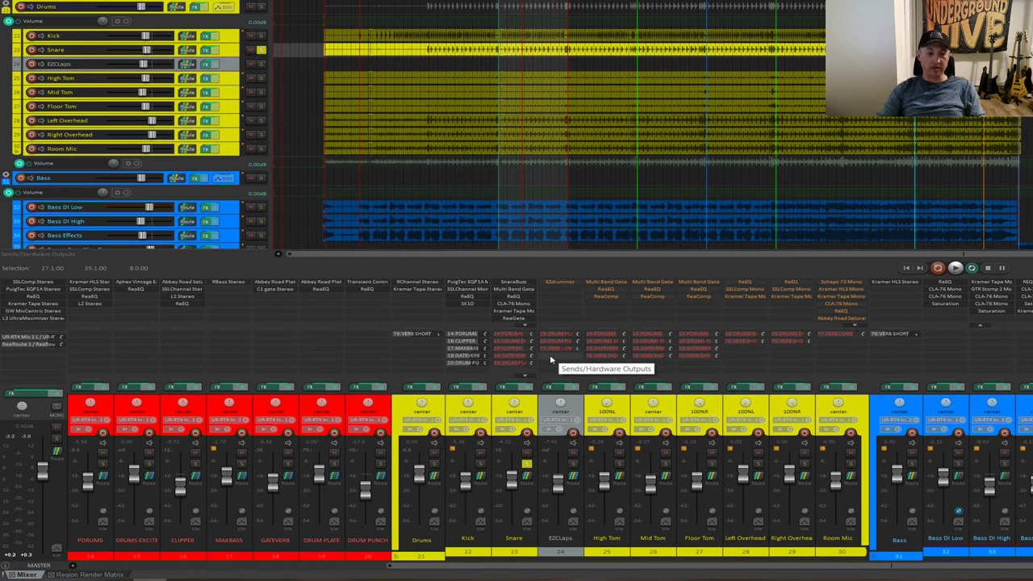
# Unmute the Snare's sends to PDRUMS and DRUMS EXCITER, soloing PDRUMS briefly before returning the solo to Snare.
pyautogui.click(511, 336)
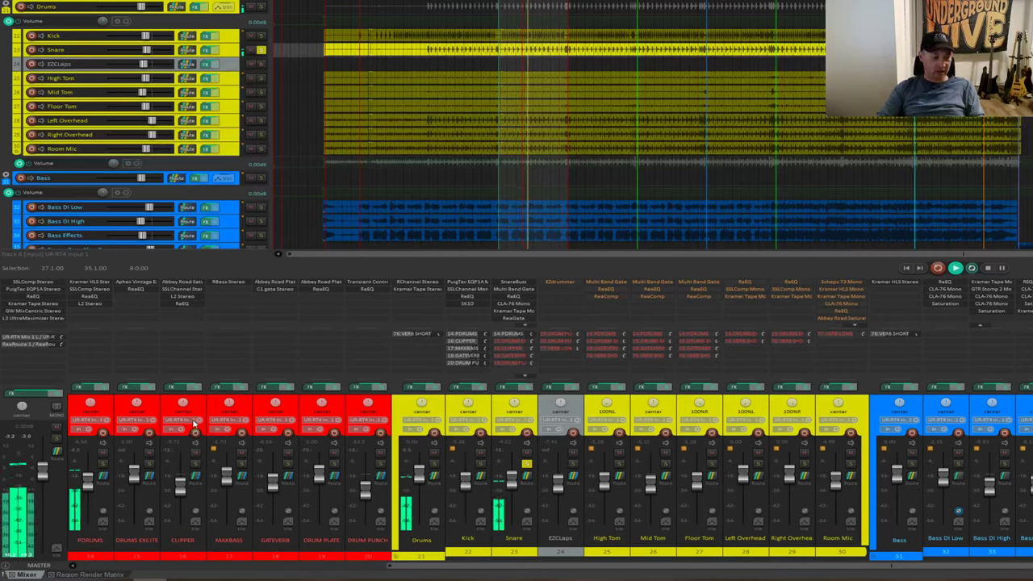
pyautogui.click(103, 465)
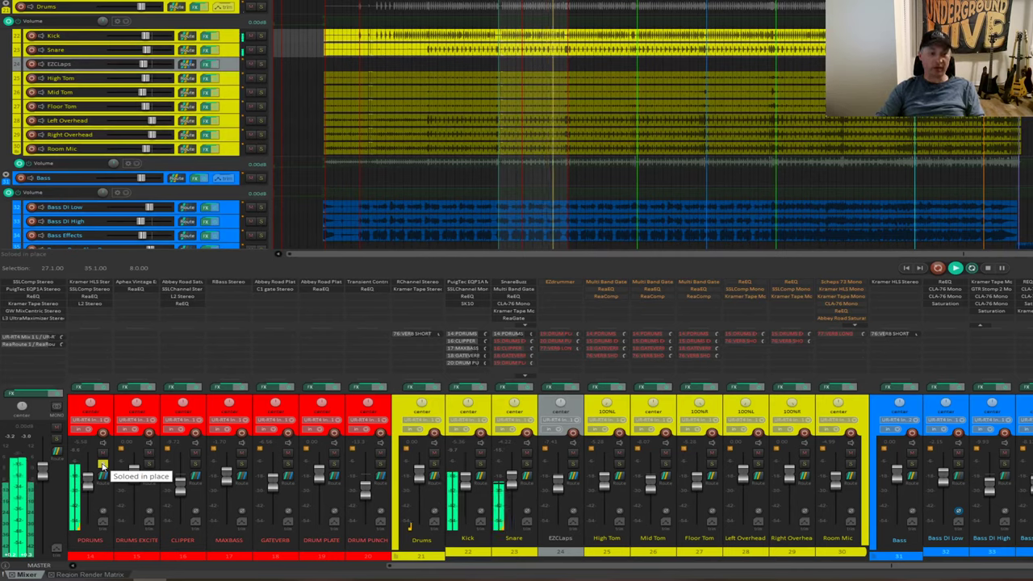
pyautogui.click(523, 466)
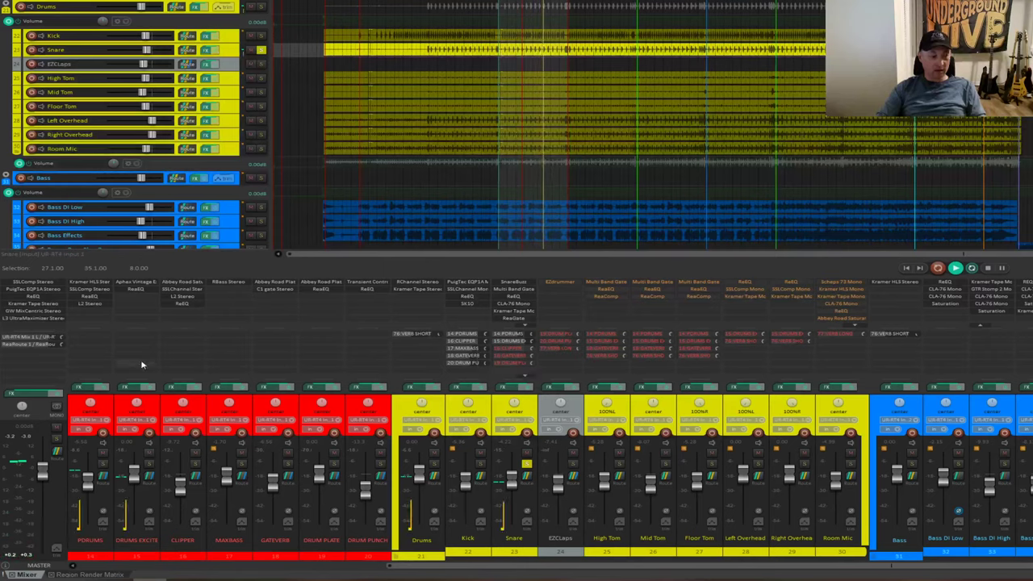
# Inspect the ReaEQ and Aphex Vintage Exciter settings on DRUMS EXCITER, and audition that track in solo before soloing Snare again.
pyautogui.click(136, 387)
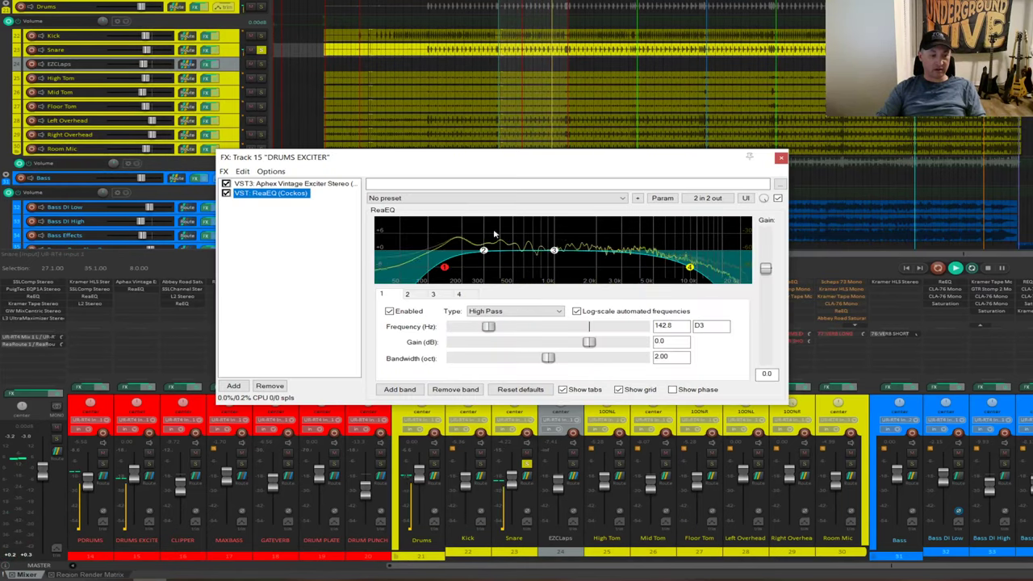
pyautogui.click(318, 184)
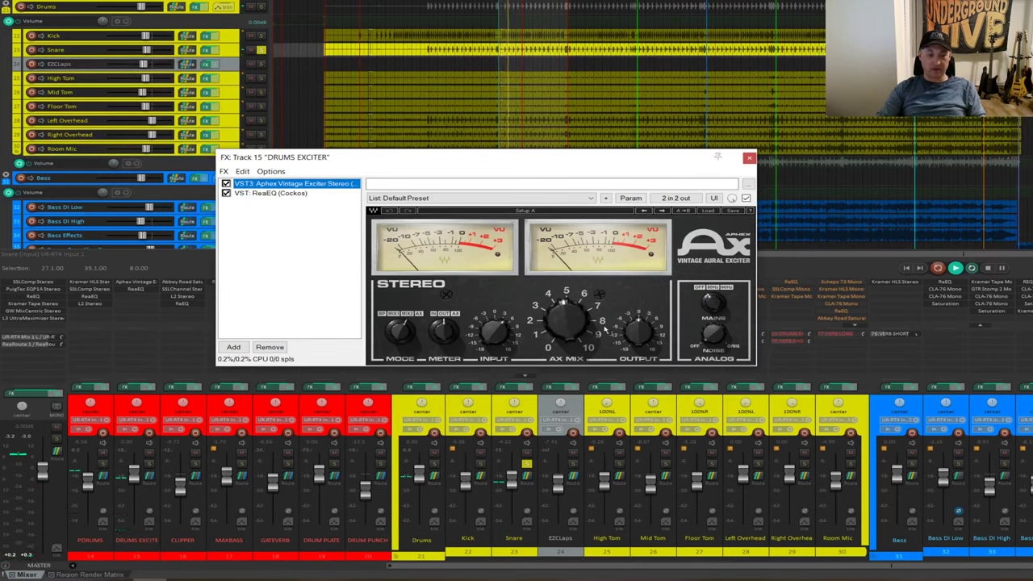
pyautogui.click(291, 195)
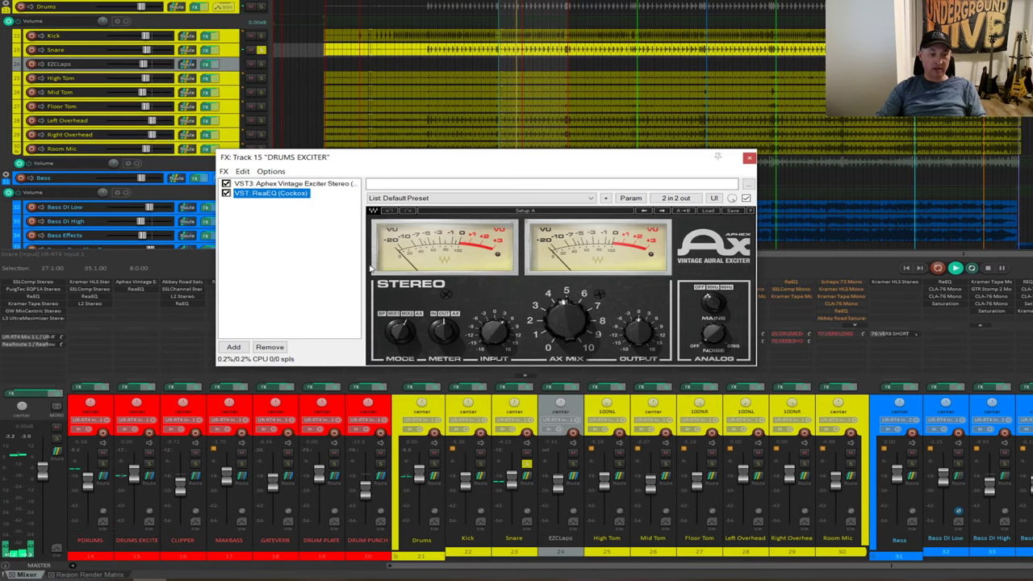
pyautogui.click(275, 184)
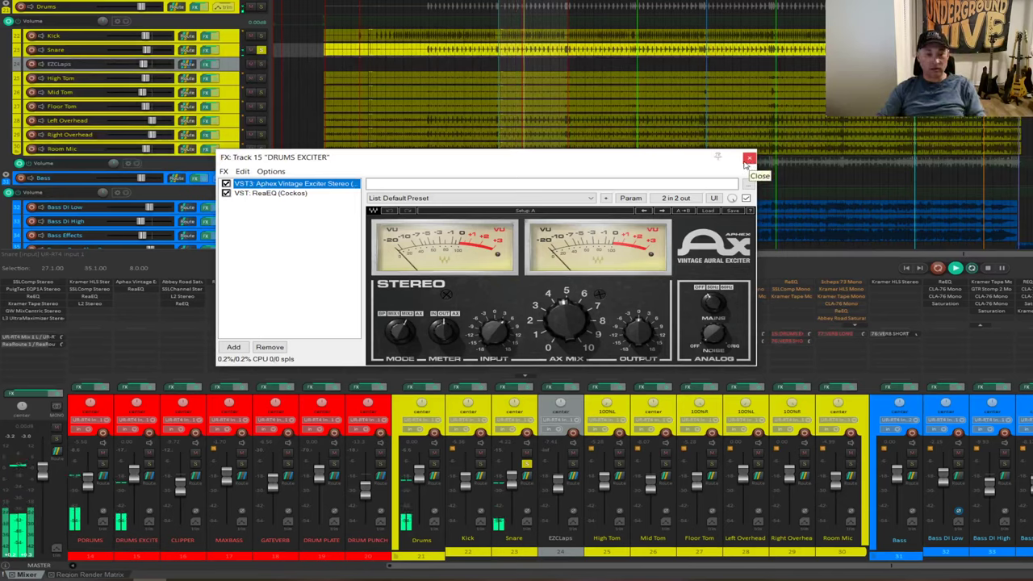
pyautogui.click(750, 160)
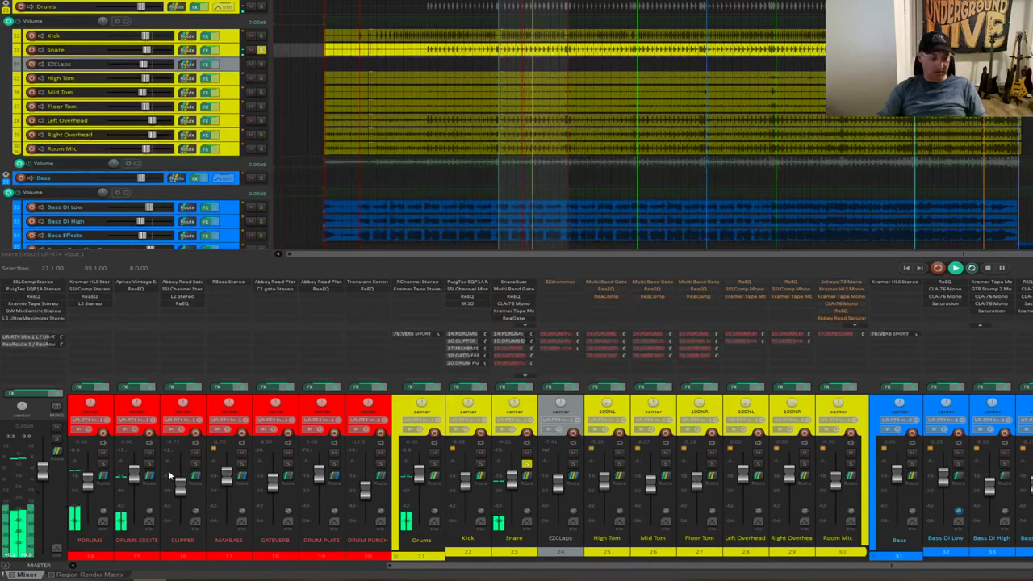
pyautogui.click(148, 465)
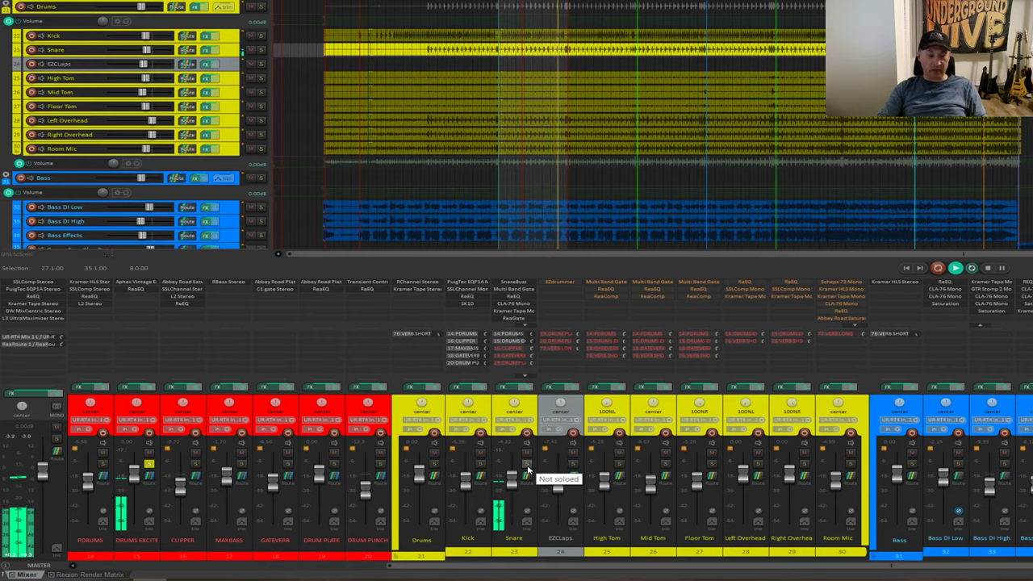
pyautogui.click(526, 466)
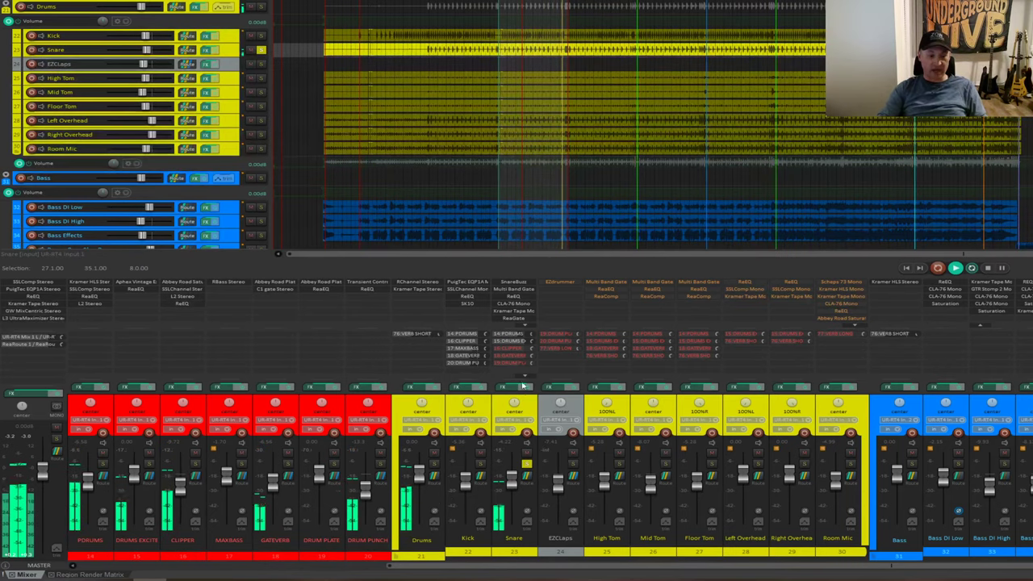
# Mute and unmute the Snare's send to DRUMS EXCITER for comparison, and unmute its send to CLIPPER with CLIPPER soloed.
pyautogui.click(514, 342)
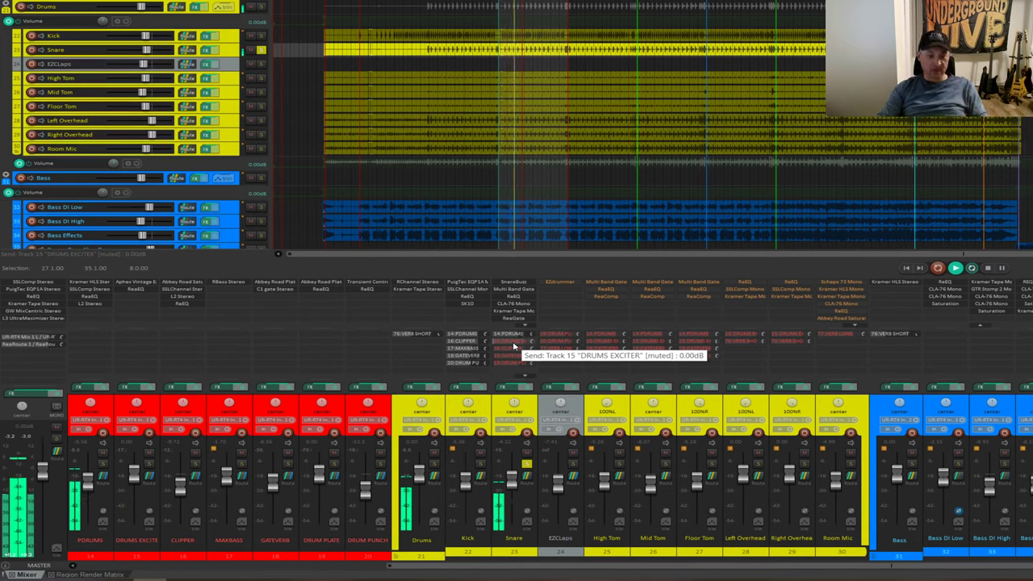
pyautogui.click(514, 343)
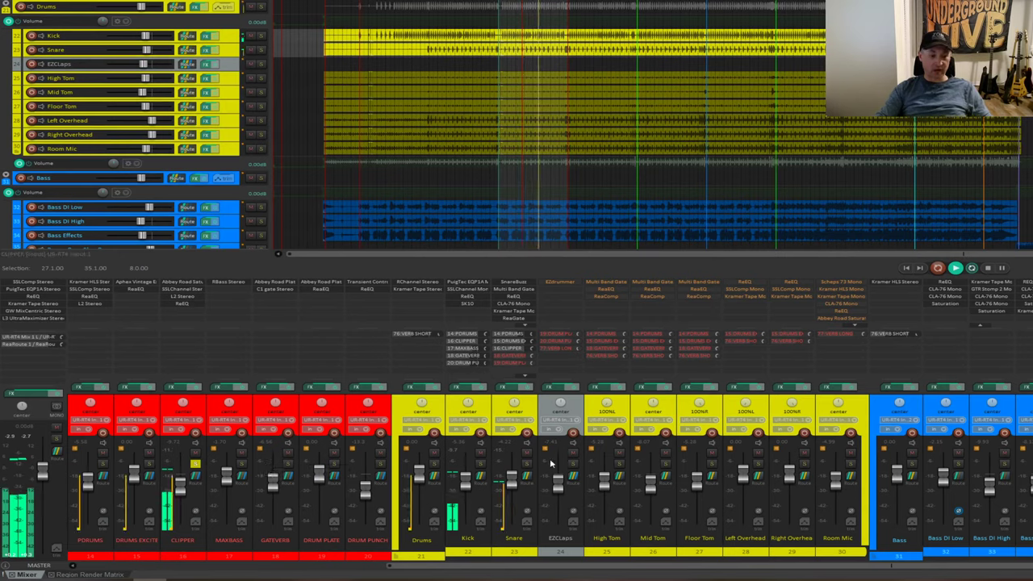
# Unmute the Snare's send to GATEVERB, audition GATEVERB in solo, and return the solo to Snare.
pyautogui.scroll(-1, 517, 357)
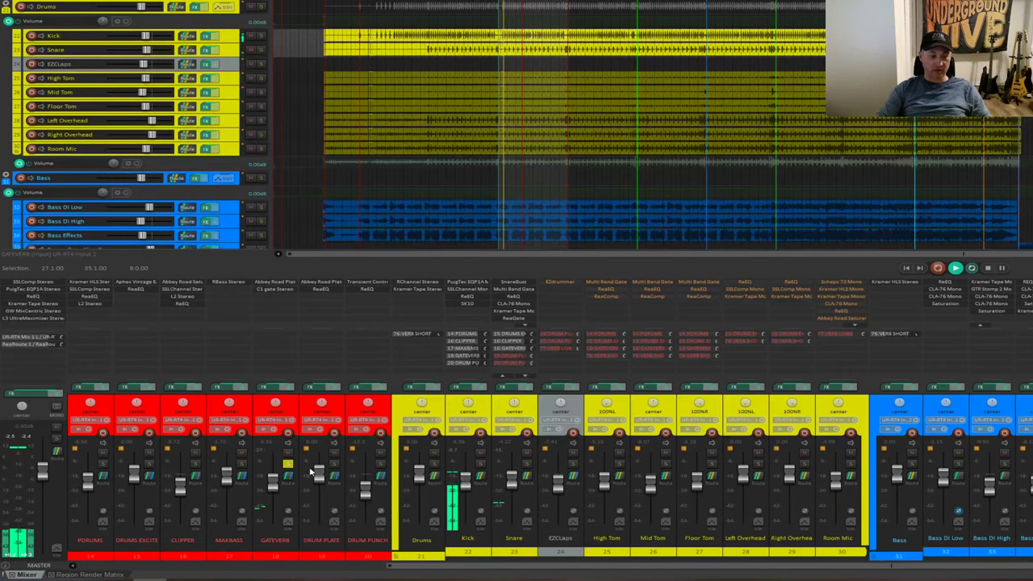
pyautogui.moveTo(364, 487)
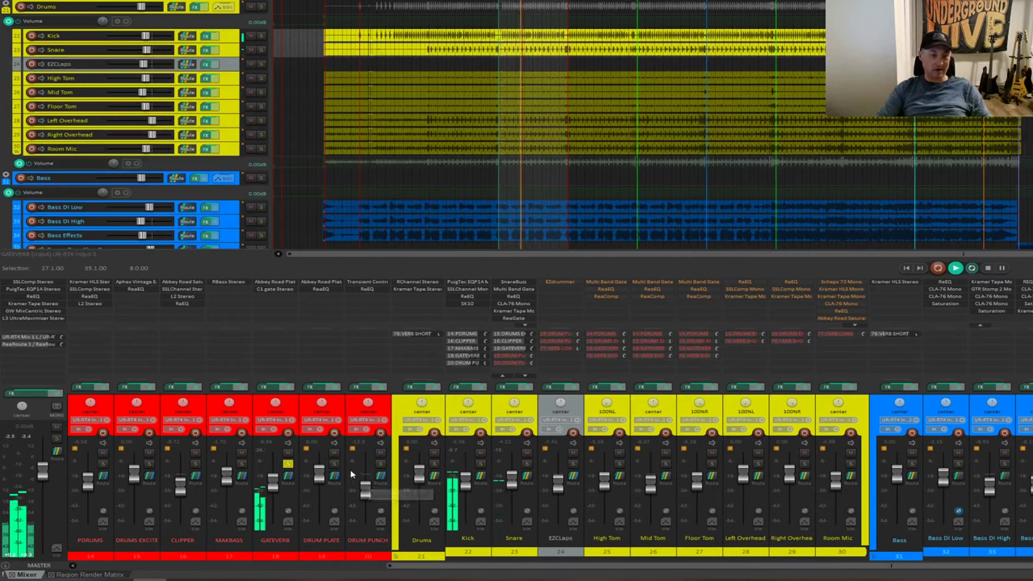
pyautogui.click(526, 461)
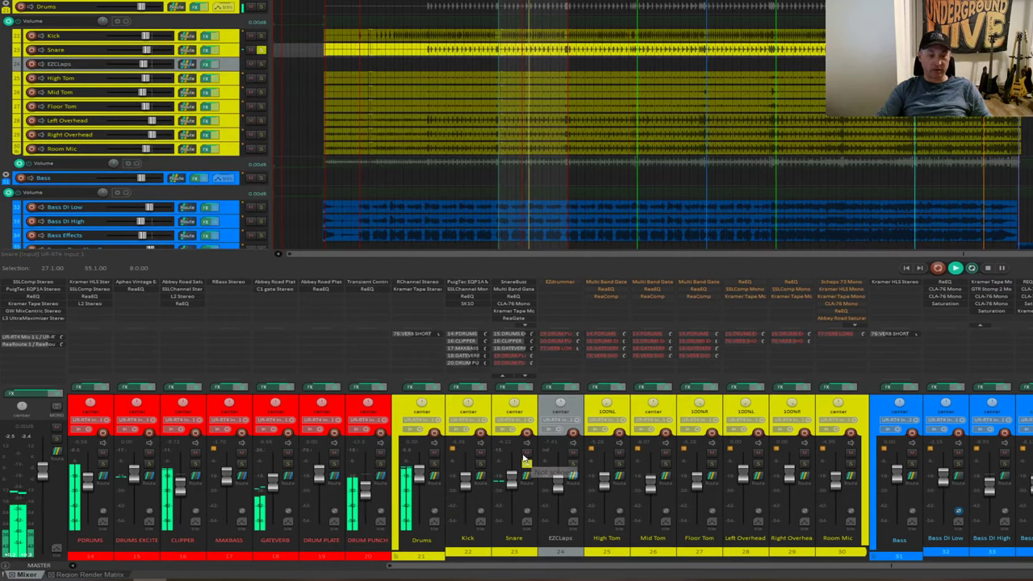
# Unmute the Snare's sends to DRUM PLATE and DRUM PUNCH, audition DRUM PLATE in solo, and return the solo to Snare.
pyautogui.scroll(-1, 512, 363)
pyautogui.scroll(-3, 514, 363)
pyautogui.moveTo(513, 345)
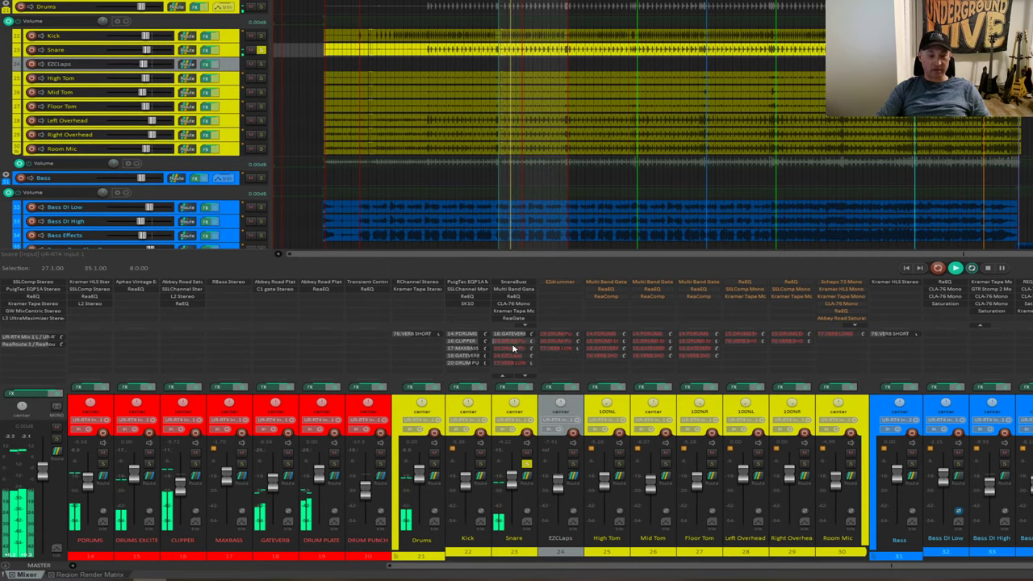
pyautogui.moveTo(525, 365)
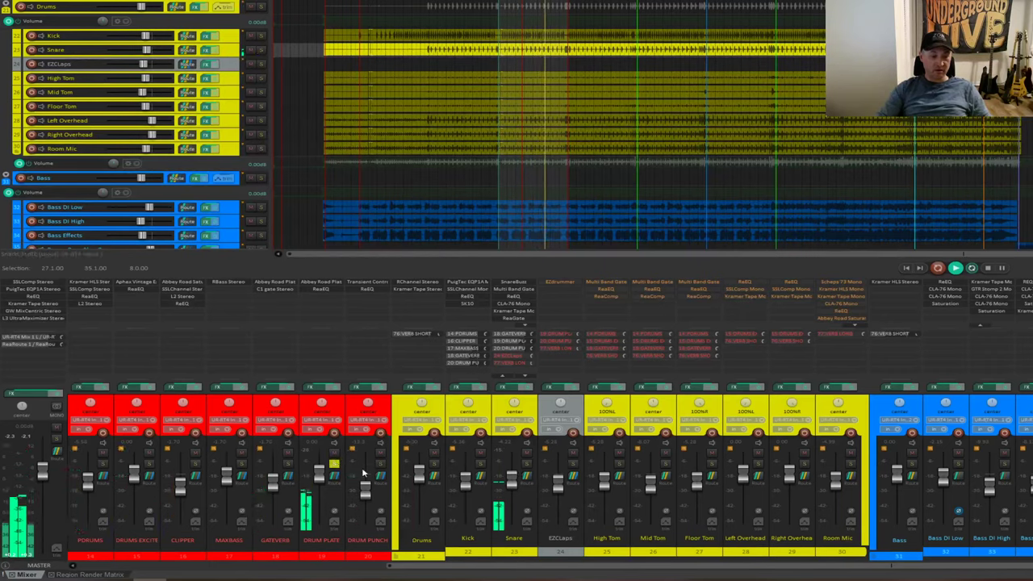
pyautogui.moveTo(364, 473)
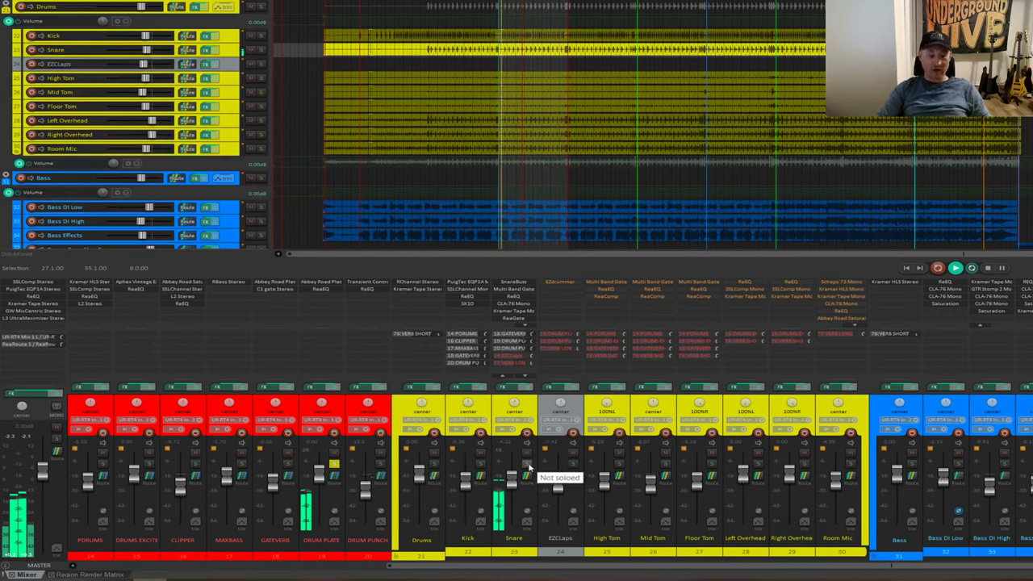
pyautogui.click(526, 464)
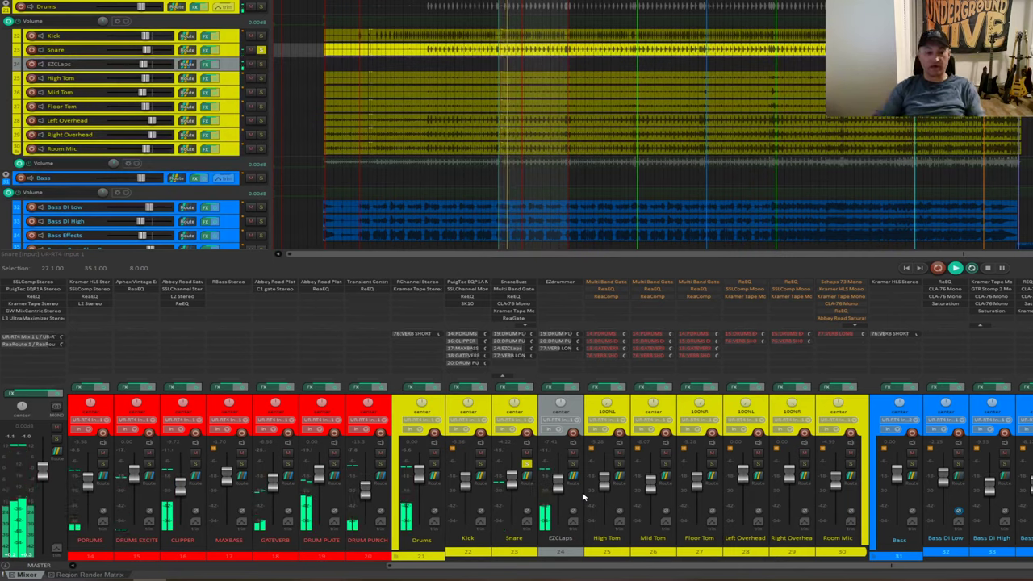
# Inspect the EZdrummer instrument on the EZClaps track while auditioning its claps in solo, and close its window.
pyautogui.click(560, 321)
pyautogui.moveTo(710, 16); pyautogui.dragTo(535, 76)
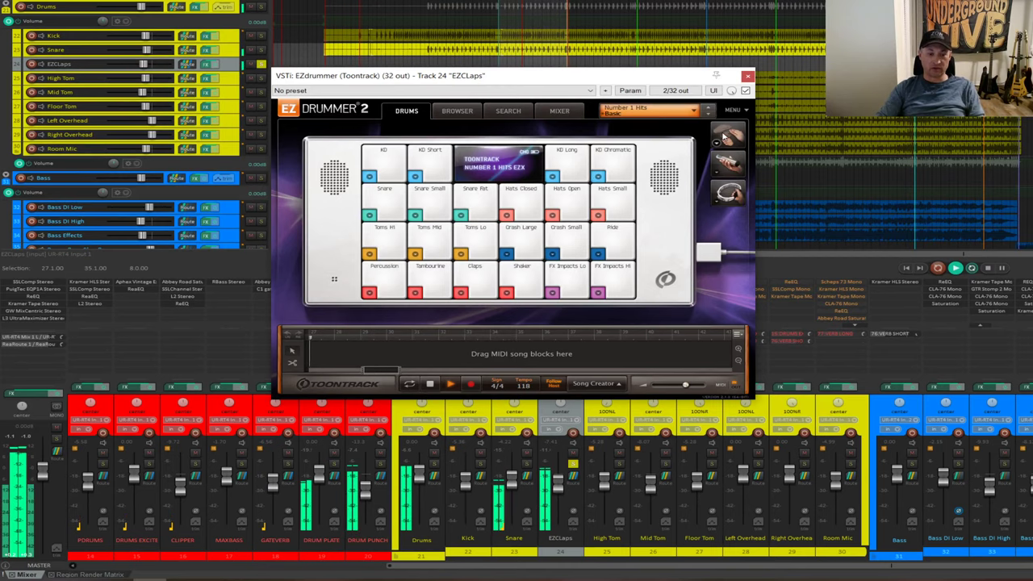
pyautogui.click(747, 78)
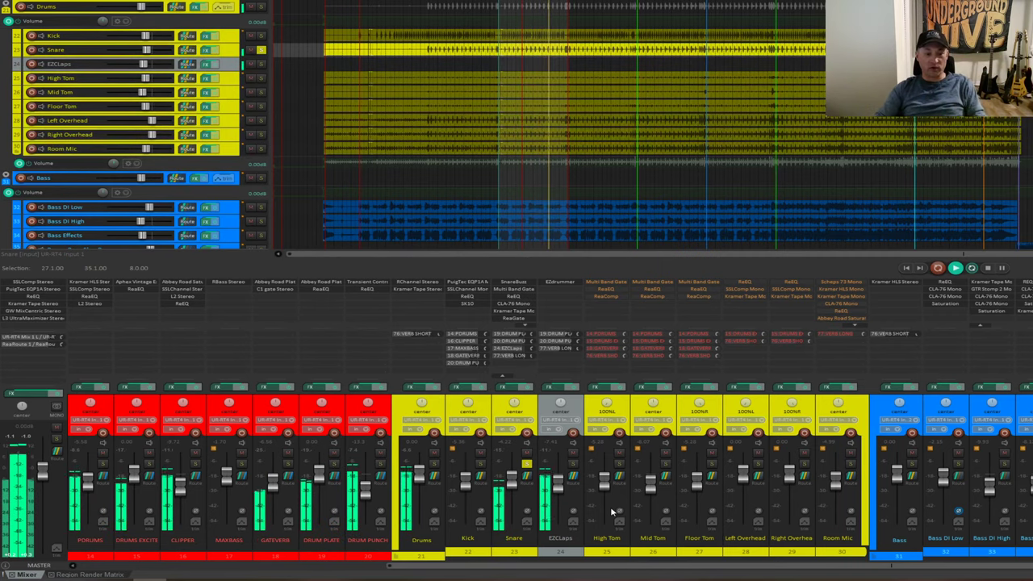
# Solo Drums, set the time selection to 65.3.00–68.1.00, and audition High Tom, Mid Tom and Floor Tom in solo.
pyautogui.click(436, 466)
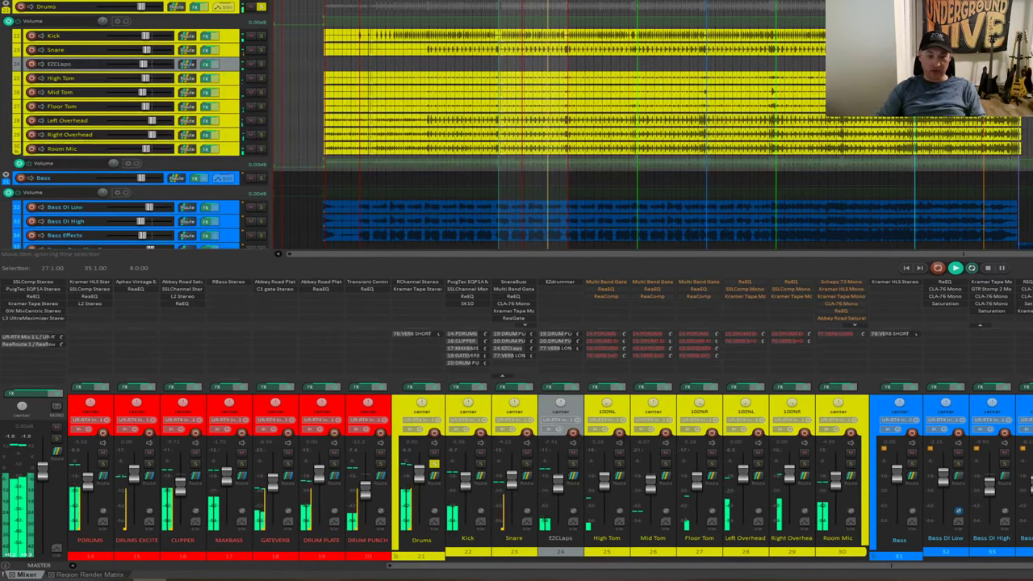
pyautogui.moveTo(499, 178); pyautogui.dragTo(568, 178)
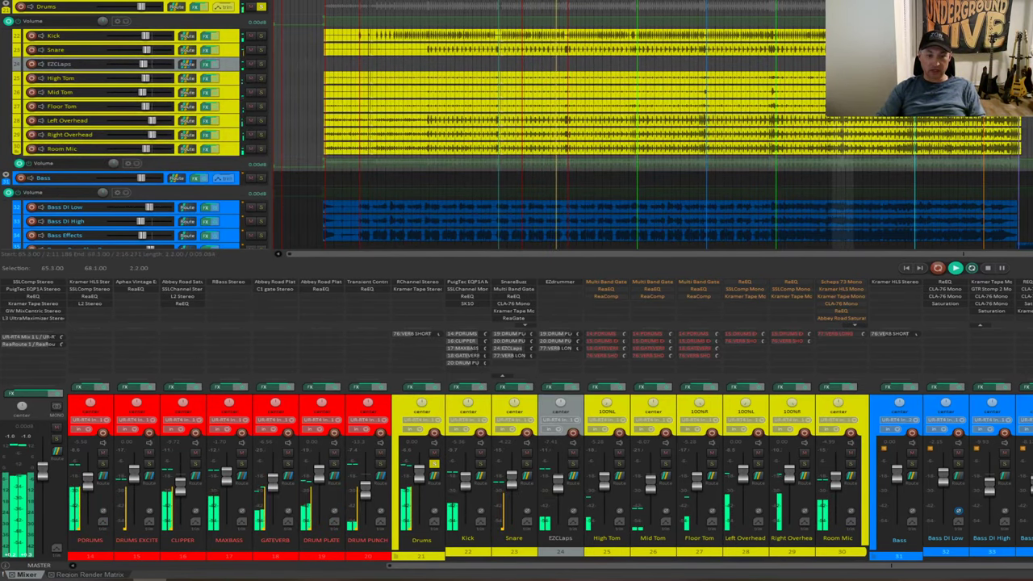
pyautogui.press('=')
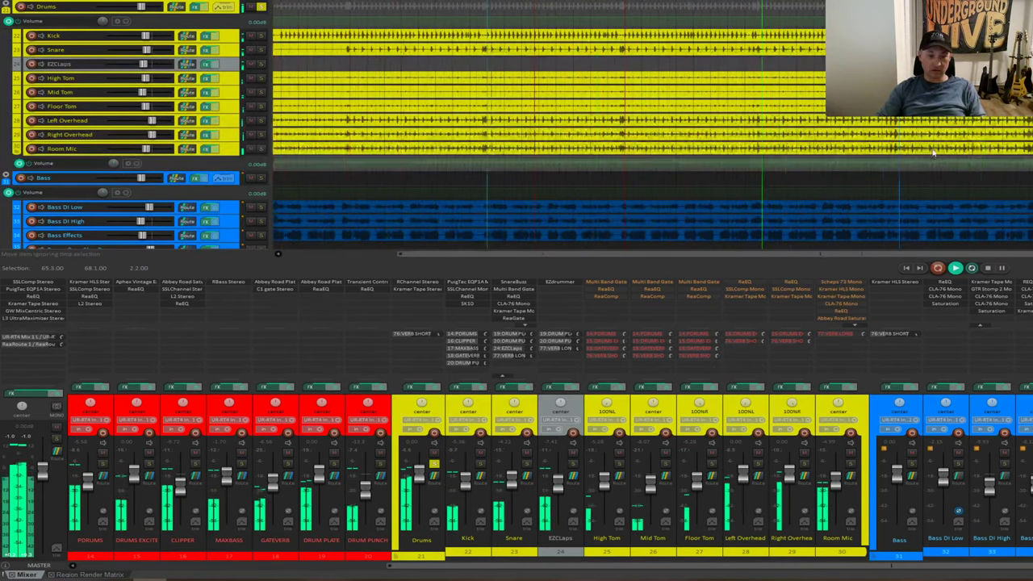
pyautogui.click(620, 464)
pyautogui.click(665, 465)
pyautogui.click(712, 465)
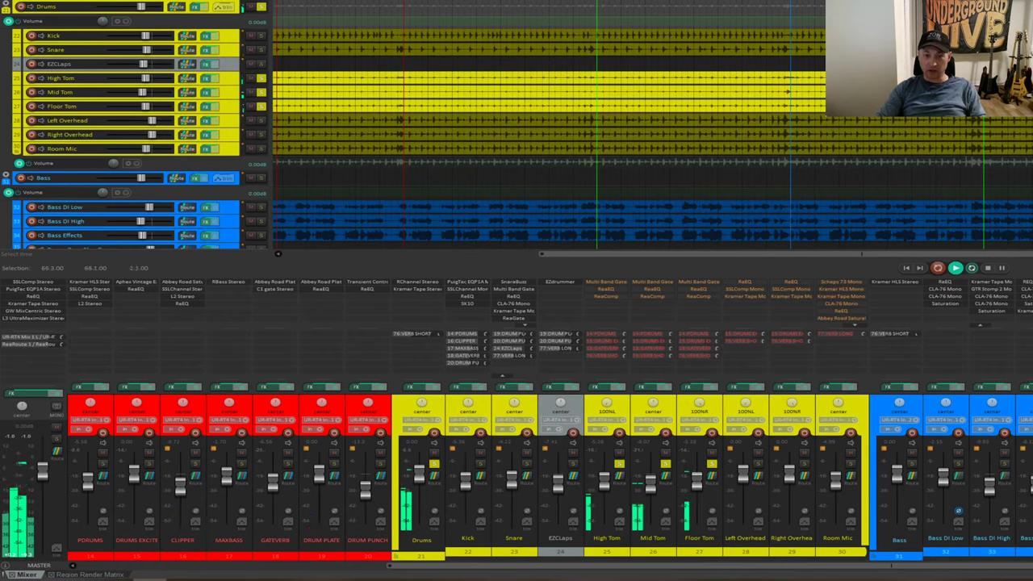
pyautogui.press('space')
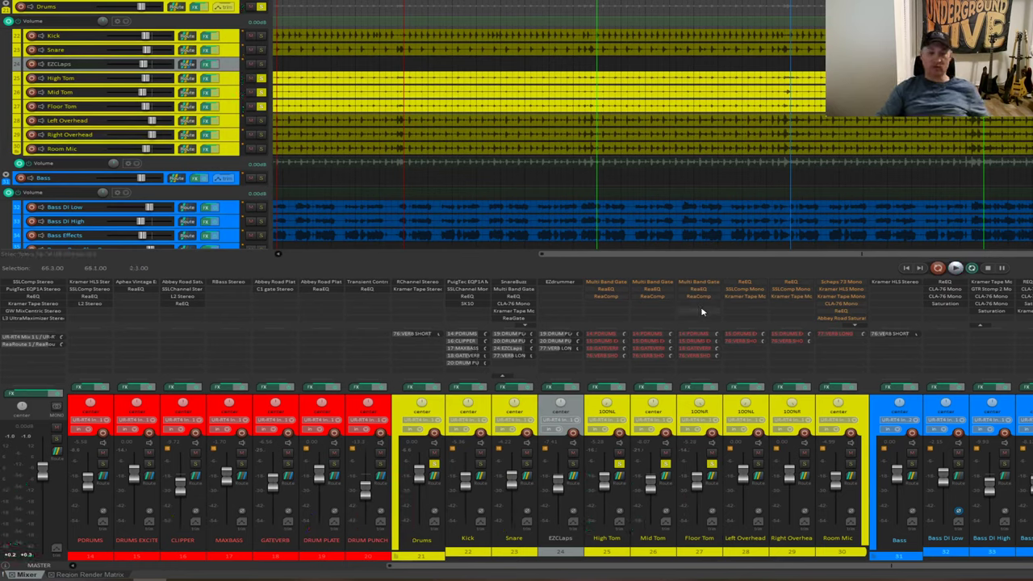
# Enable the bypassed Multi Band Gate in High Tom's FX chain and play the toms through it.
pyautogui.click(618, 284)
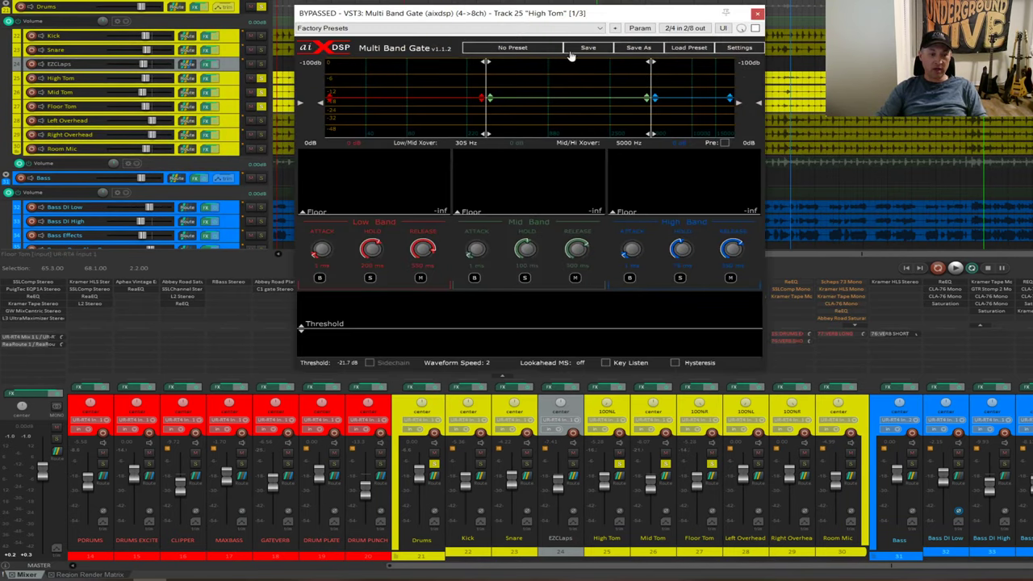
pyautogui.click(757, 14)
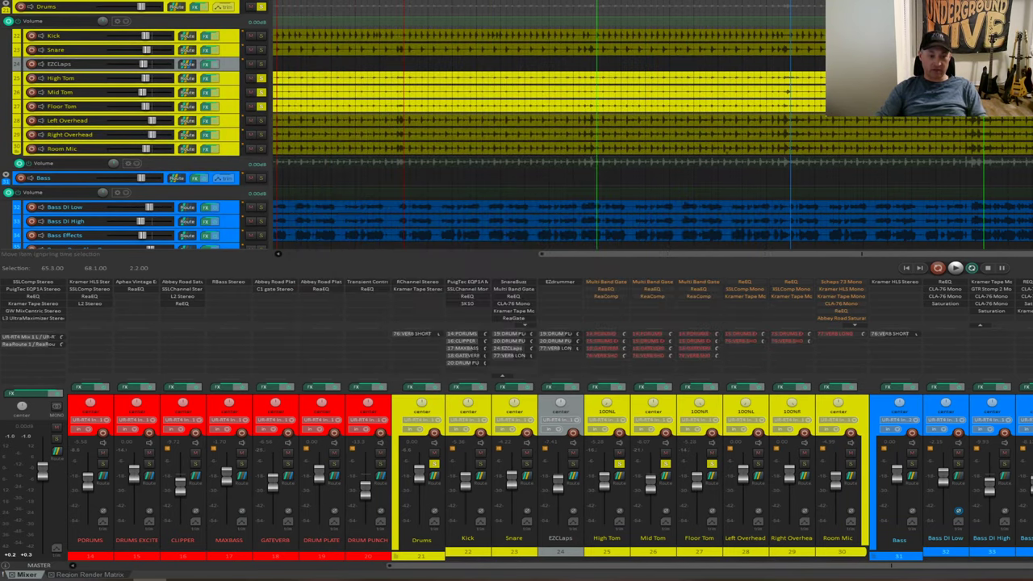
pyautogui.click(599, 390)
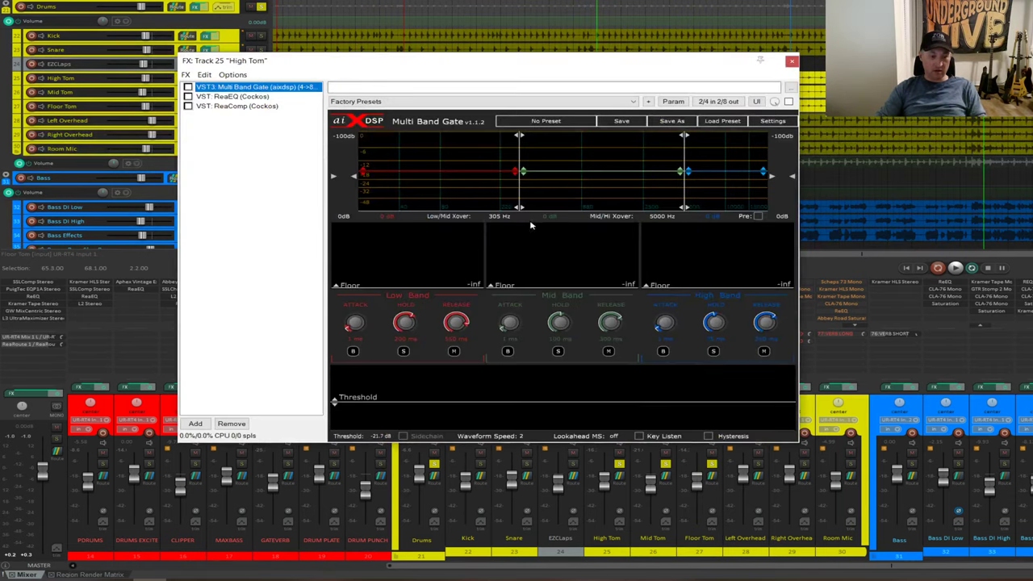
pyautogui.click(188, 88)
pyautogui.press('space')
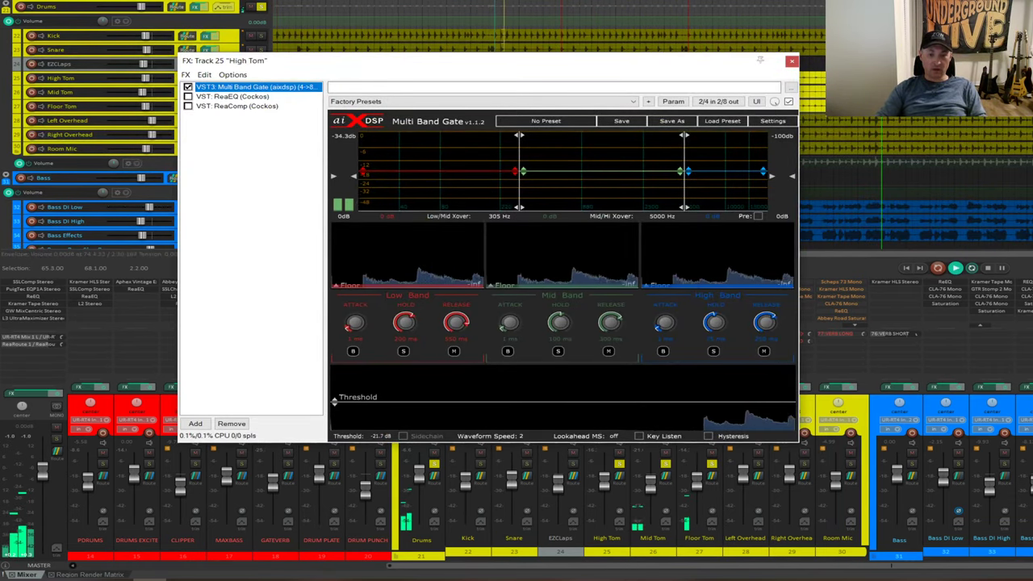
pyautogui.click(321, 540)
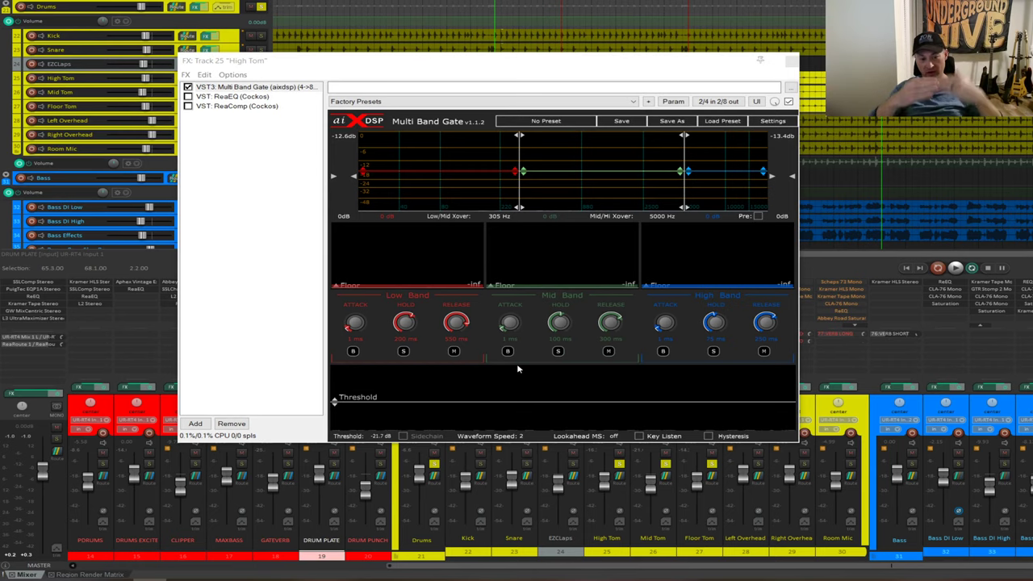
# Enable ReaEQ and ReaComp in High Tom's FX chain, reviewing the EQ bands and compressor settings before closing the chain.
pyautogui.click(251, 98)
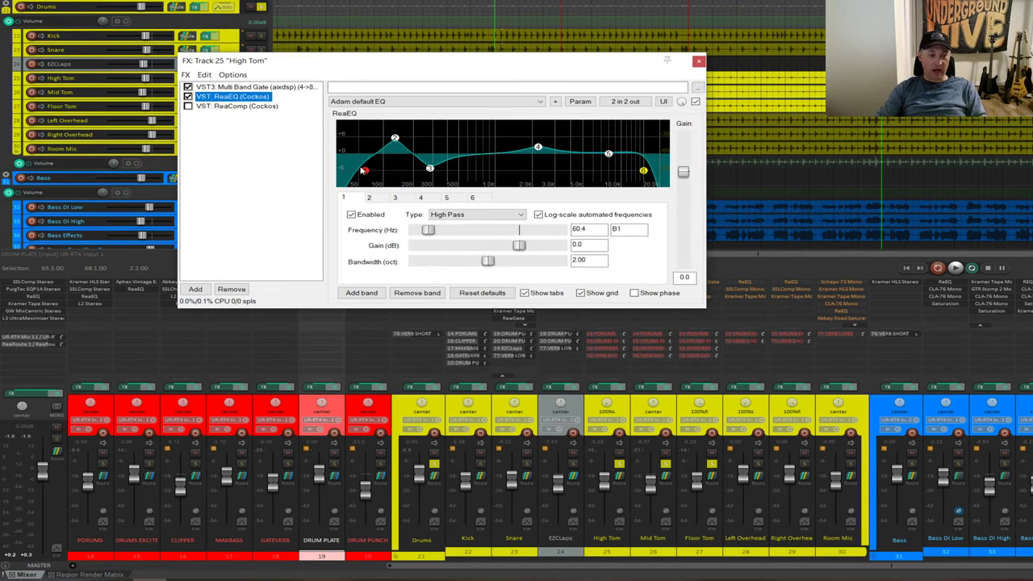
pyautogui.moveTo(395, 141)
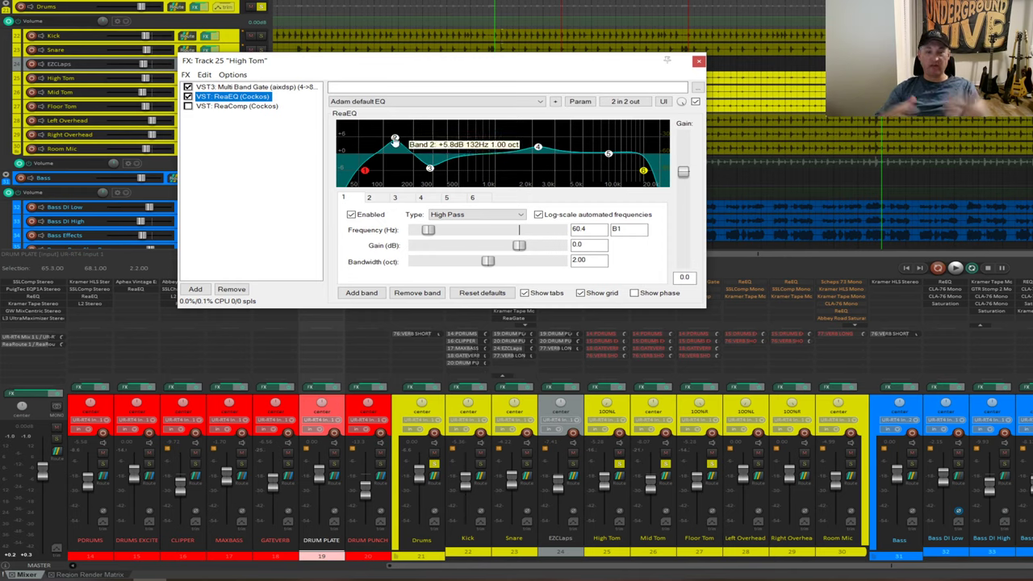
pyautogui.moveTo(430, 171)
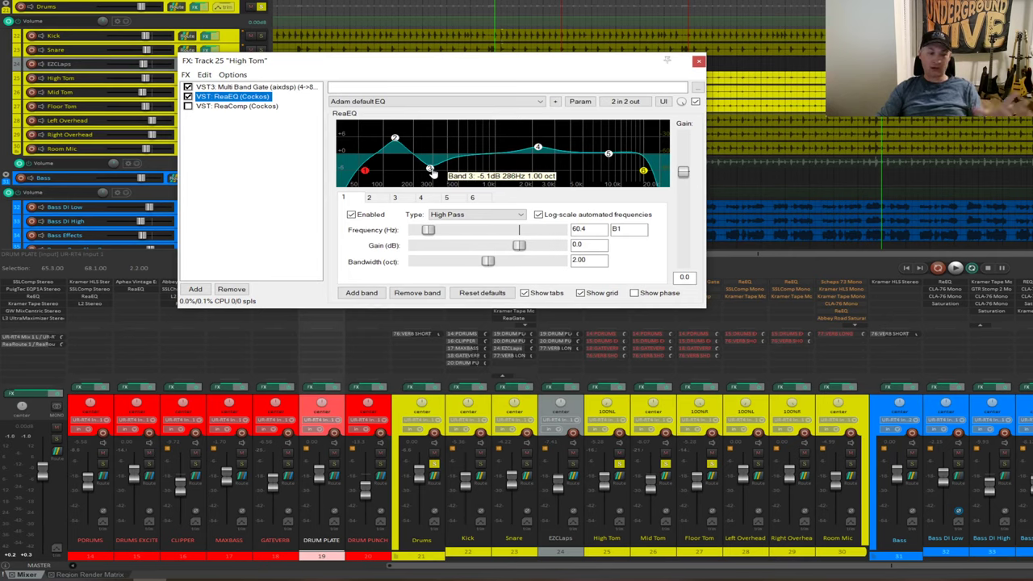
pyautogui.moveTo(537, 149)
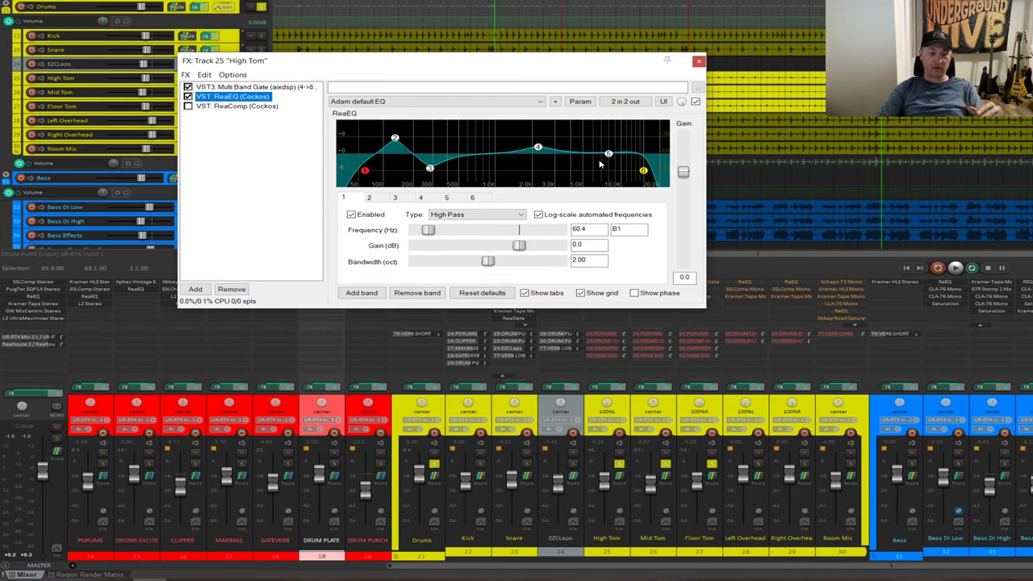
pyautogui.click(234, 106)
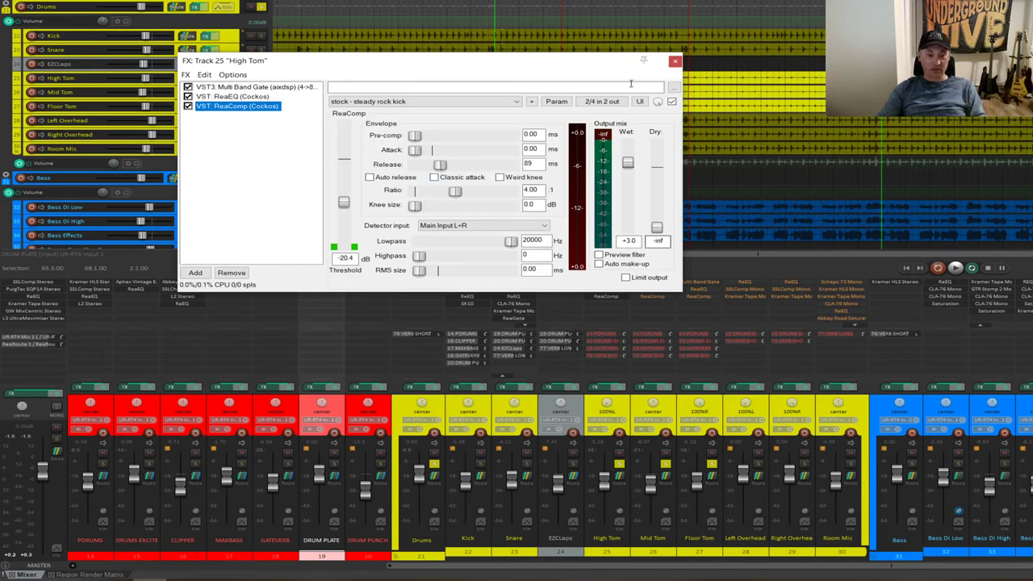
pyautogui.moveTo(602, 65); pyautogui.dragTo(581, 30)
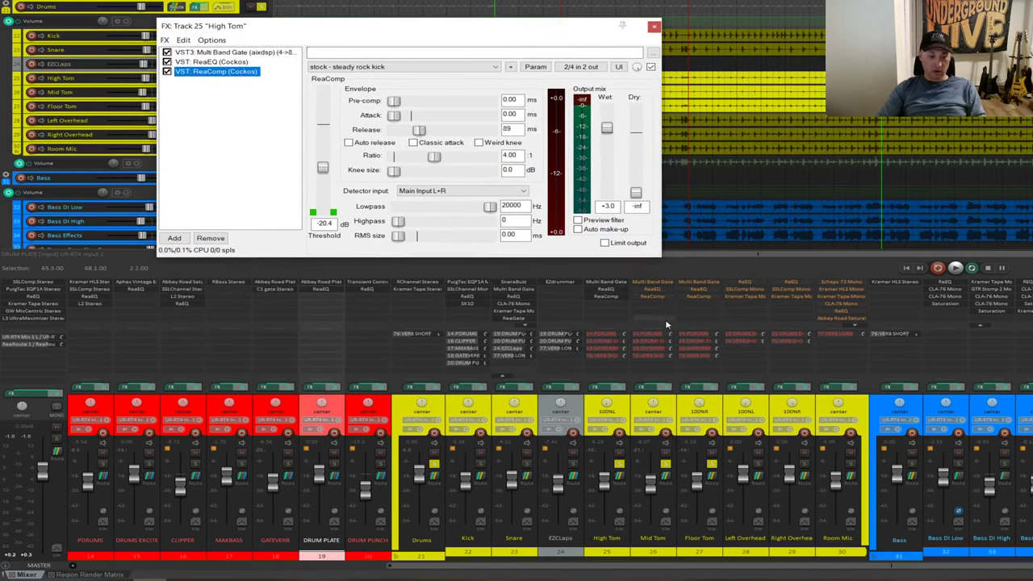
pyautogui.click(654, 28)
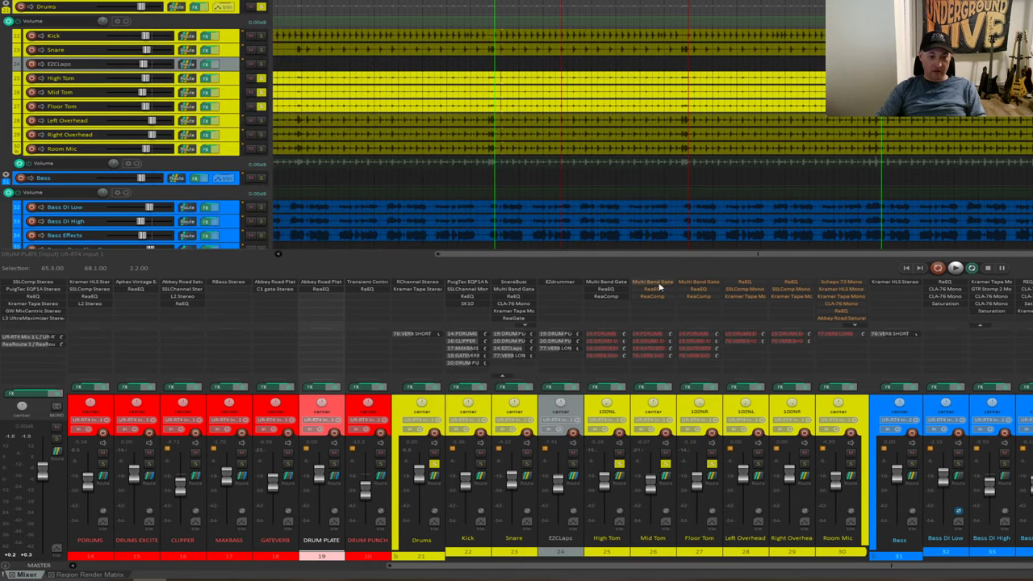
# Inspect the low boost, low-mid cut and upper-mid boost in Mid Tom's ReaEQ.
pyautogui.click(659, 288)
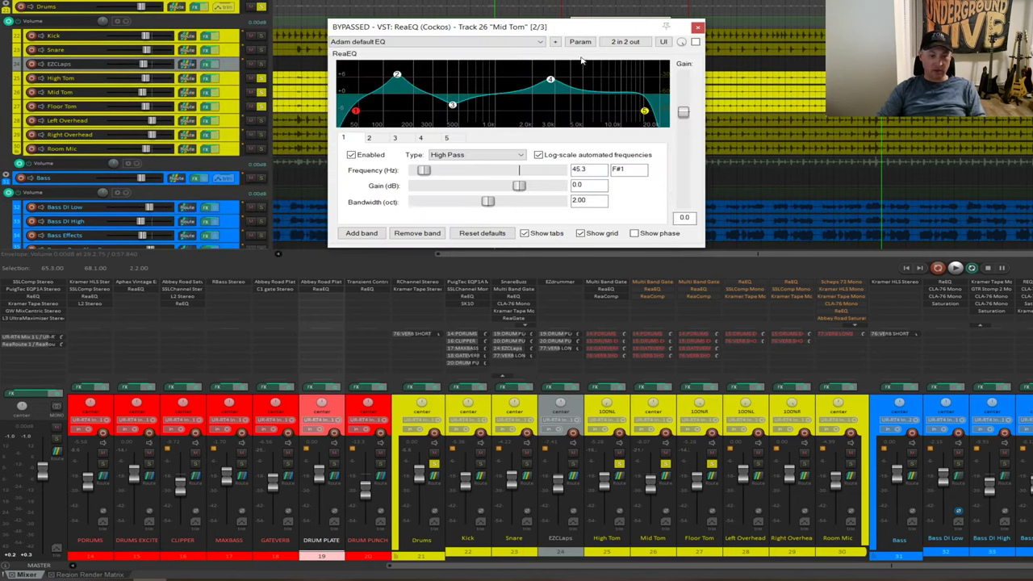
pyautogui.moveTo(584, 32); pyautogui.dragTo(584, 133)
pyautogui.moveTo(401, 181)
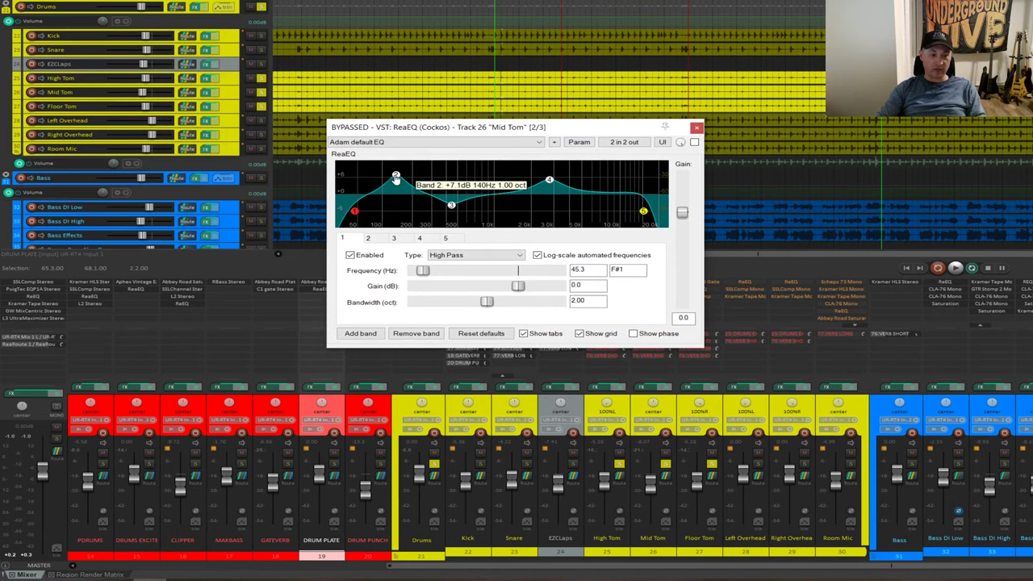
pyautogui.moveTo(452, 206)
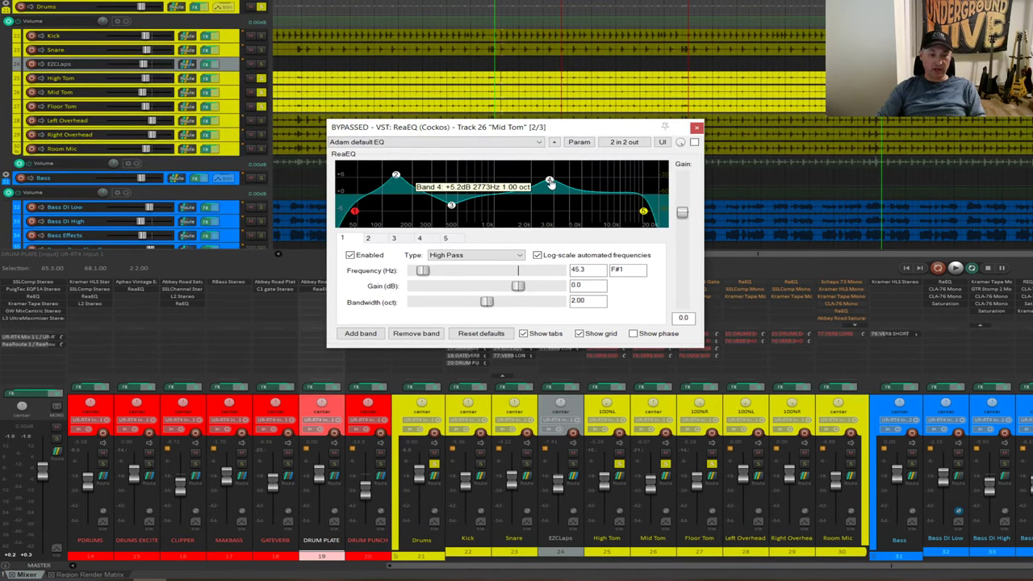
pyautogui.click(713, 295)
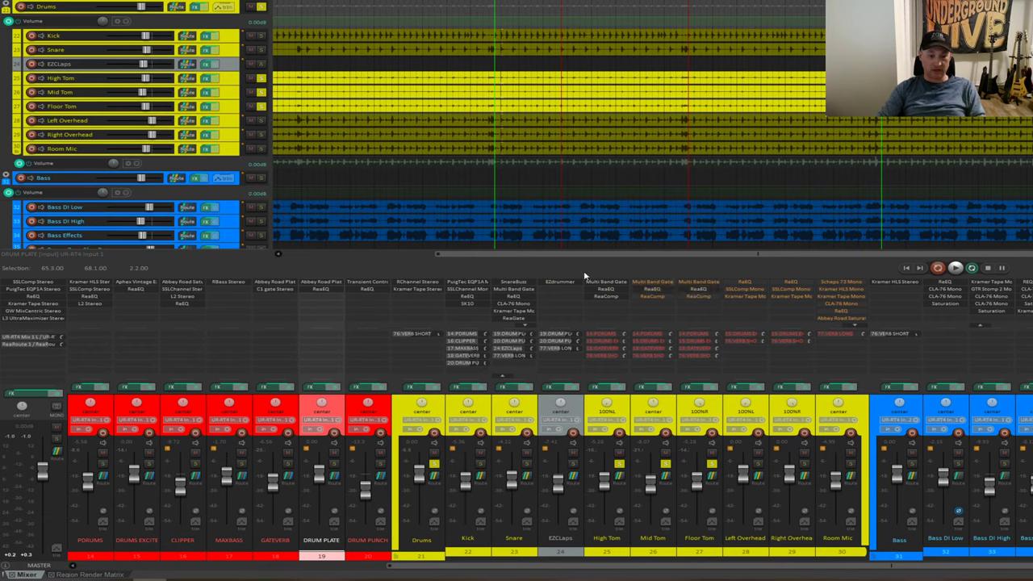
# Review Floor Tom's ReaEQ curve and re-enable the bypassed effects on Mid Tom and Floor Tom.
pyautogui.click(690, 290)
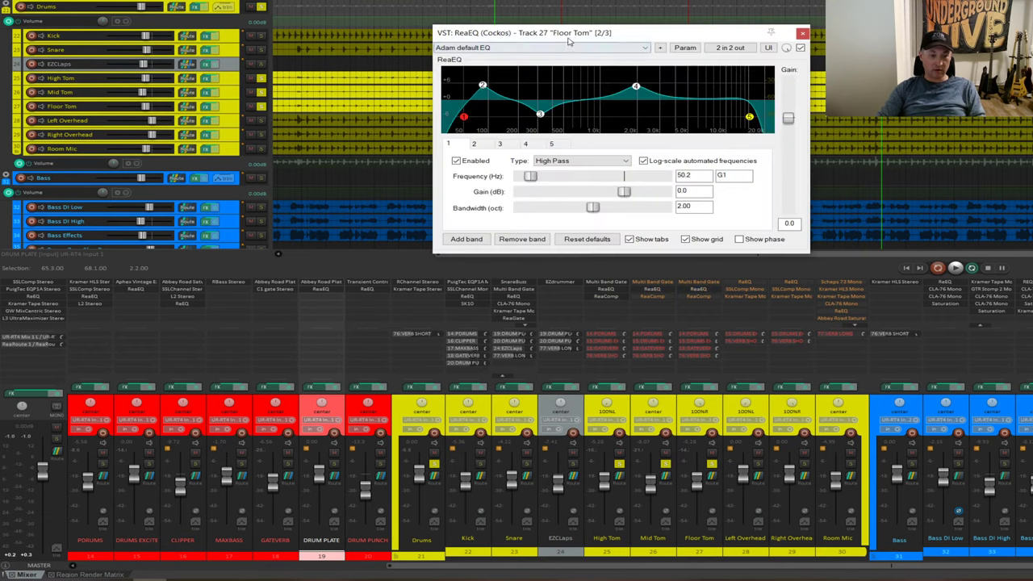
pyautogui.moveTo(568, 40); pyautogui.dragTo(549, 167)
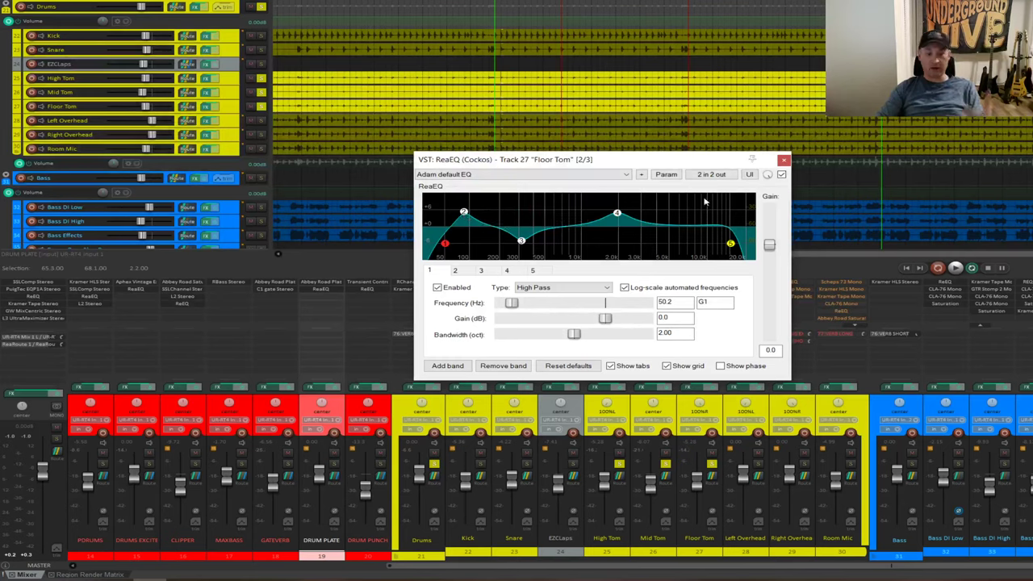
pyautogui.click(784, 160)
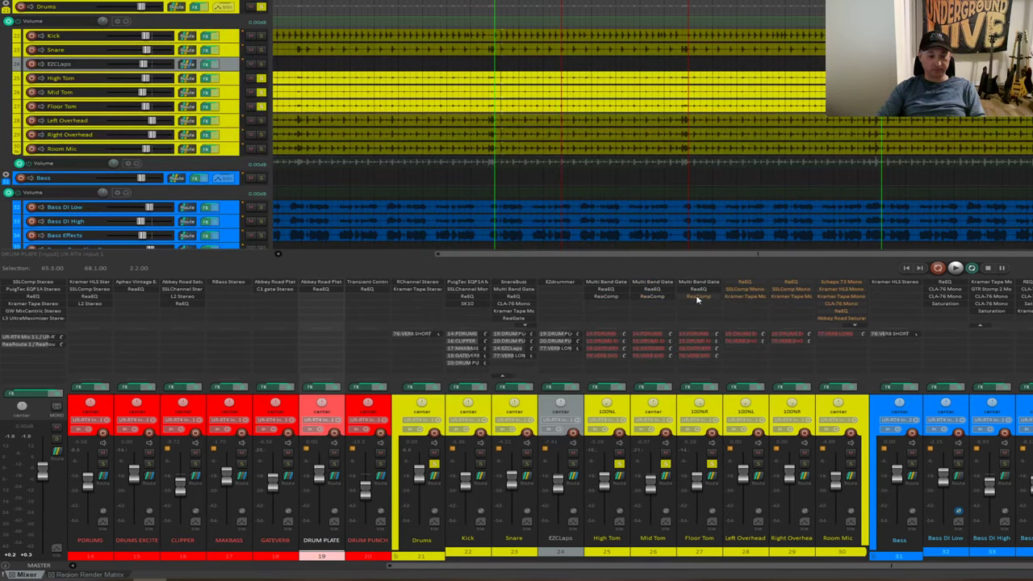
# Unmute High Tom's sends to PDRUMS, DRUMS EXCITER, GATEVERB and VERB SHORT.
pyautogui.click(608, 336)
pyautogui.click(609, 340)
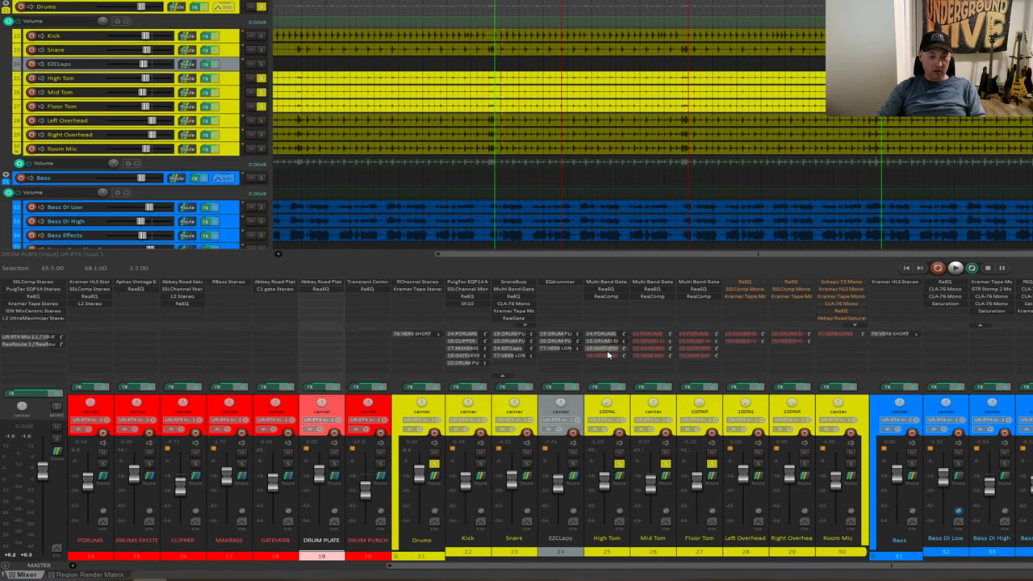
pyautogui.click(609, 354)
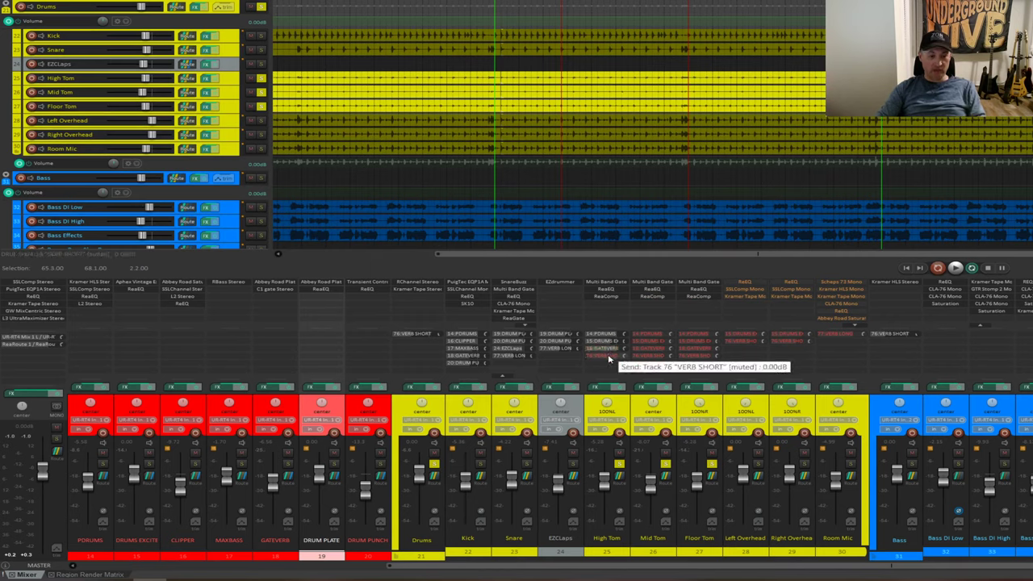
pyautogui.click(609, 348)
# Unmute Mid Tom's sends to PDRUMS, DRUMS EXCITER, GATEVERB and VERB SHORT.
pyautogui.click(654, 336)
pyautogui.click(654, 342)
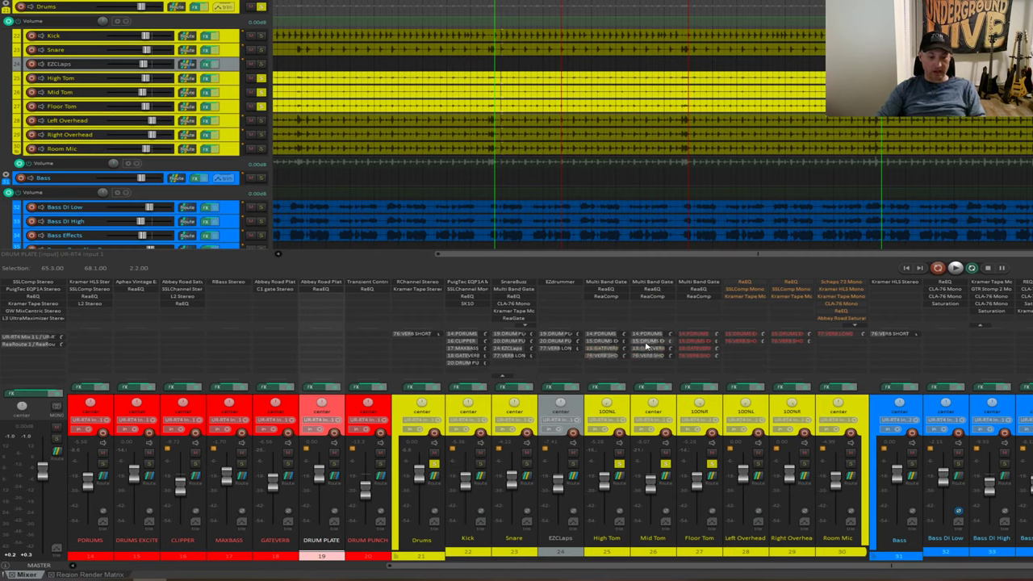
pyautogui.click(654, 348)
pyautogui.click(654, 355)
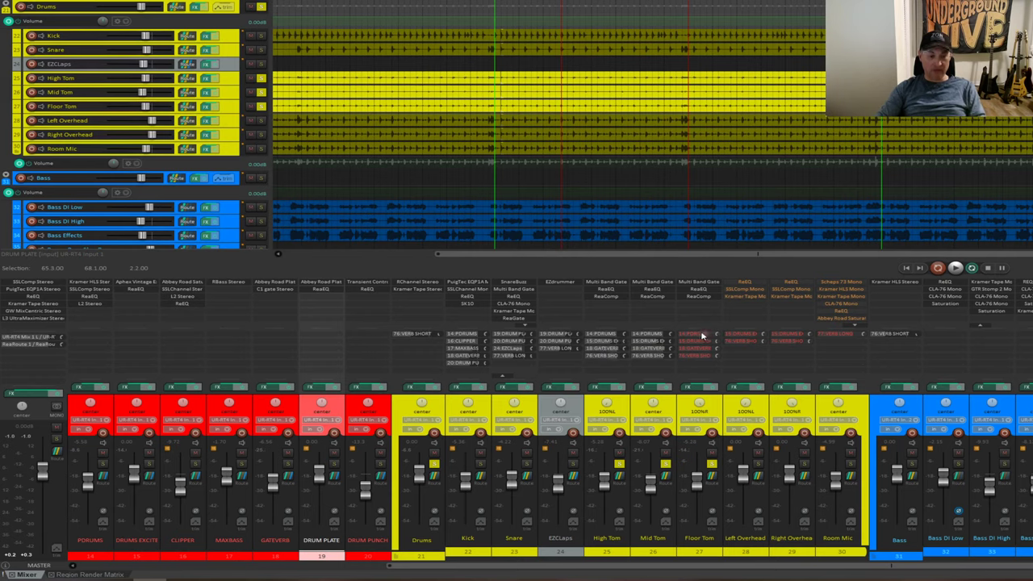
# Unmute Floor Tom's sends to PDRUMS, DRUMS EXCITER, GATEVERB and VERB SHORT.
pyautogui.click(698, 333)
pyautogui.click(698, 341)
pyautogui.click(699, 348)
pyautogui.click(697, 355)
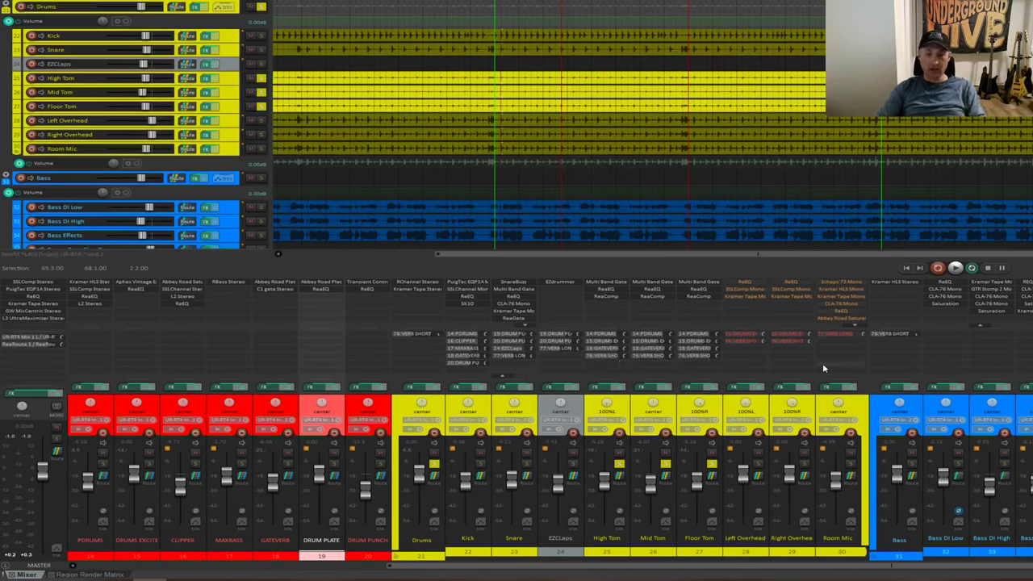
# Audition High Tom, Mid Tom and Floor Tom with their effects chains bypassed, then re-enabled.
pyautogui.click(619, 387)
pyautogui.click(664, 387)
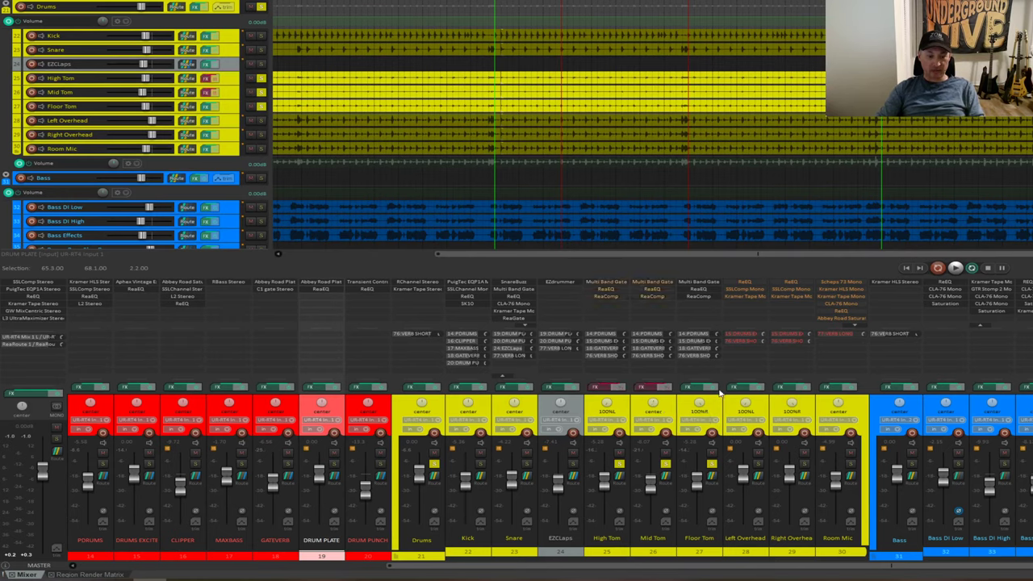
pyautogui.click(714, 388)
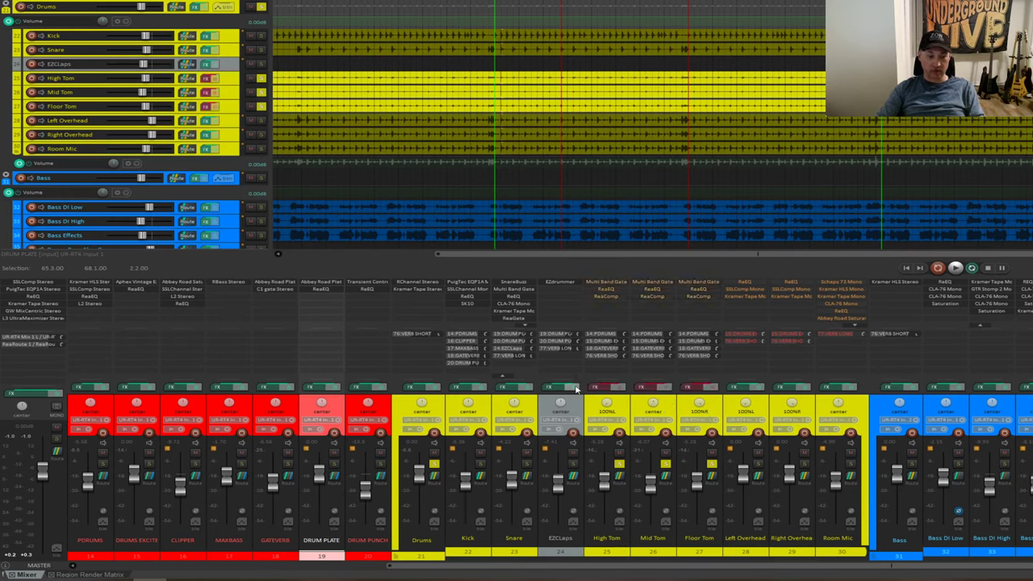
pyautogui.click(746, 389)
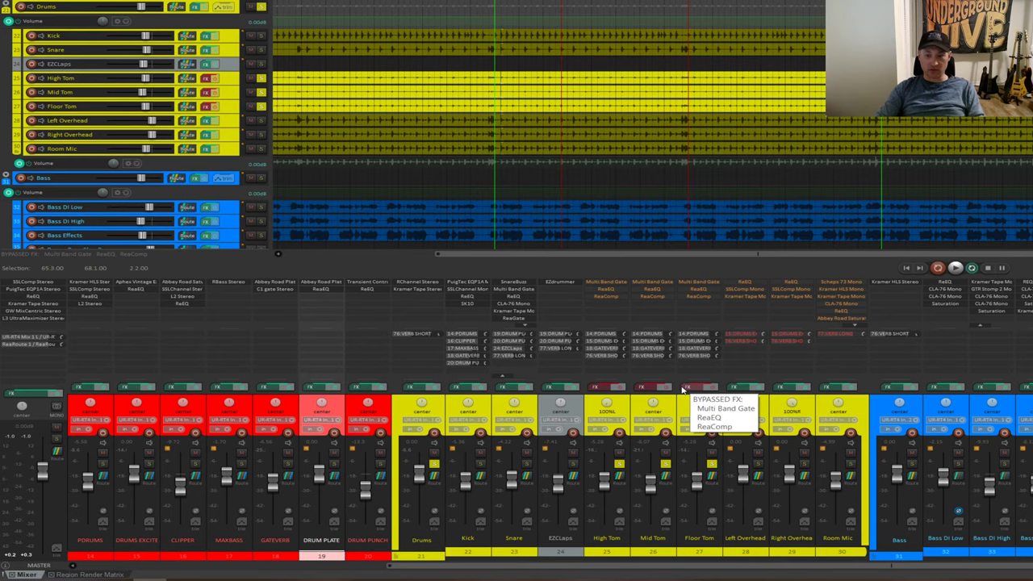
pyautogui.press('space')
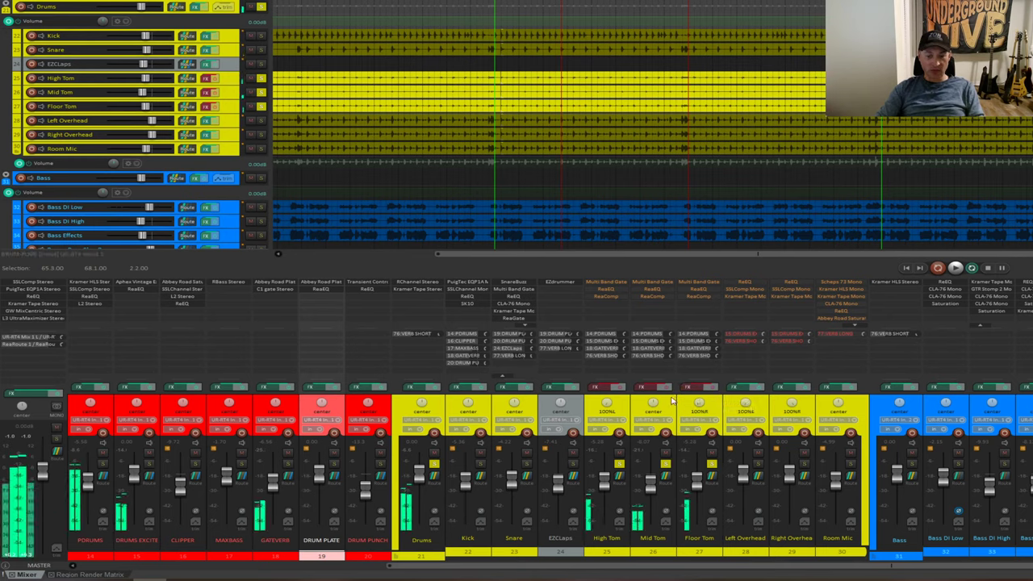
pyautogui.press('space')
pyautogui.keyDown('ctrl'); pyautogui.click(607, 387); pyautogui.keyUp('ctrl')
pyautogui.keyDown('ctrl'); pyautogui.click(654, 388); pyautogui.keyUp('ctrl')
pyautogui.keyDown('ctrl'); pyautogui.click(699, 388); pyautogui.keyUp('ctrl')
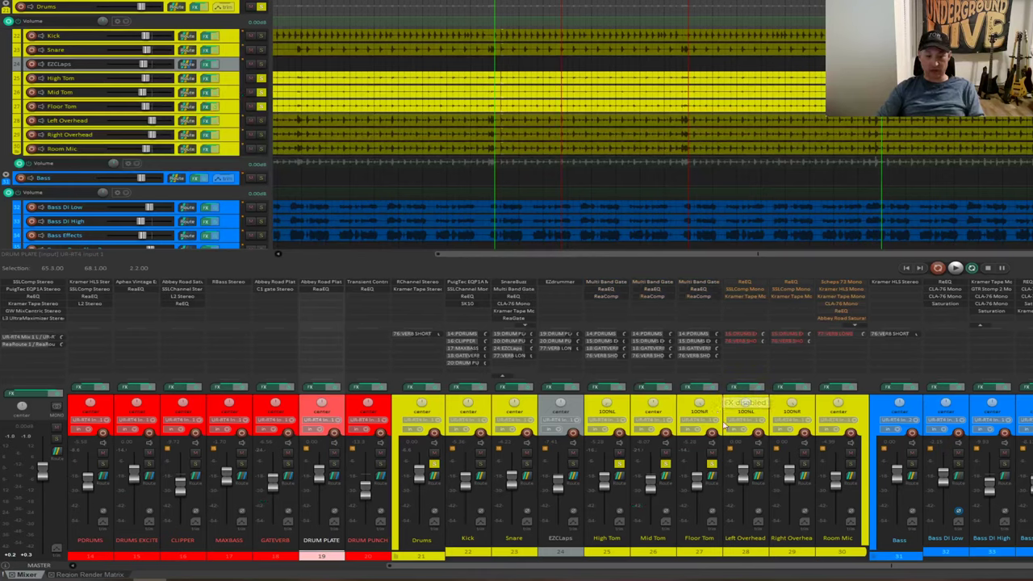
pyautogui.press('space')
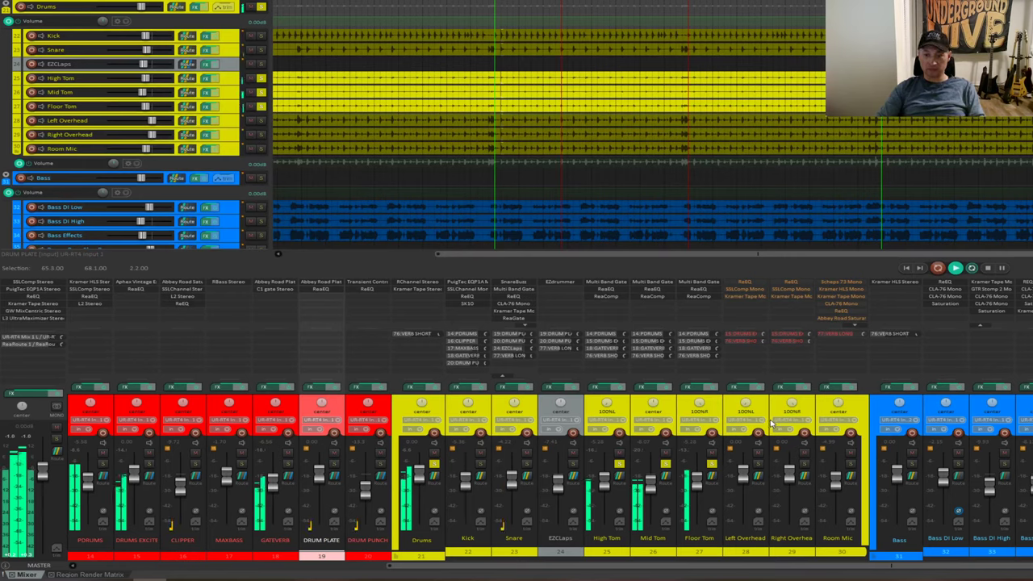
pyautogui.press('space')
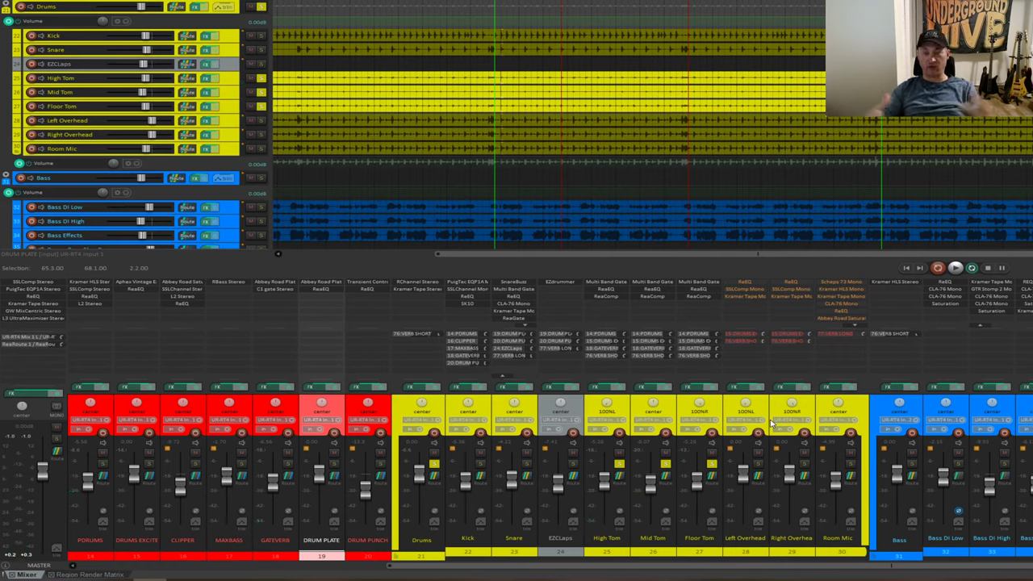
# Switch the solo from the three tom tracks to Left Overhead and Right Overhead and play them.
pyautogui.click(619, 466)
pyautogui.click(665, 465)
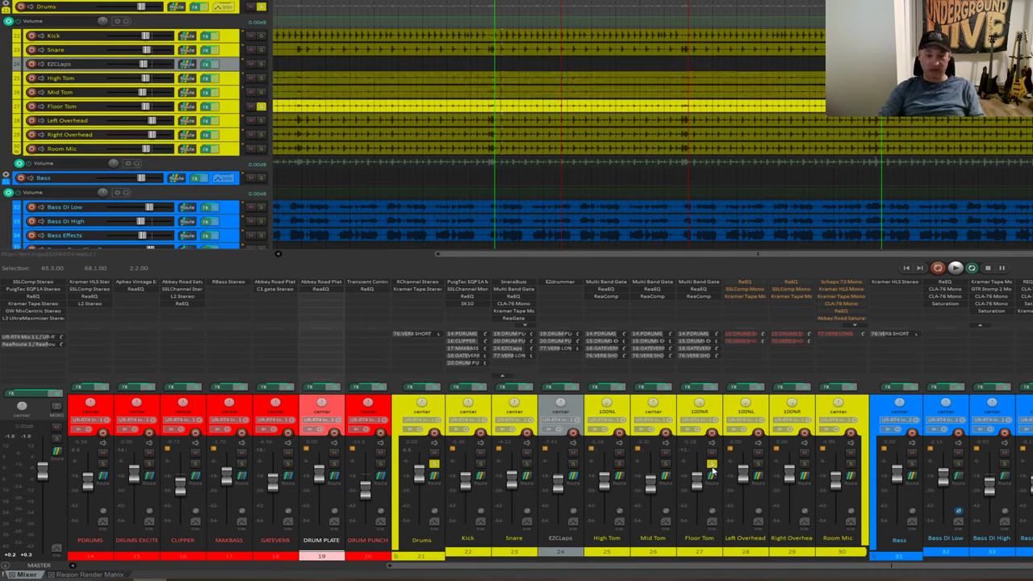
pyautogui.click(711, 466)
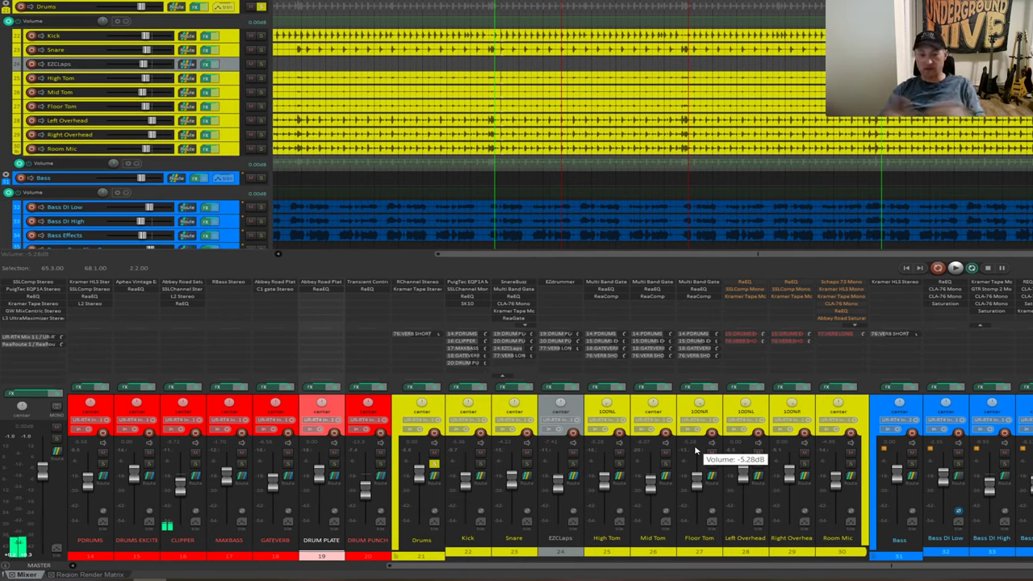
pyautogui.click(758, 466)
pyautogui.click(802, 466)
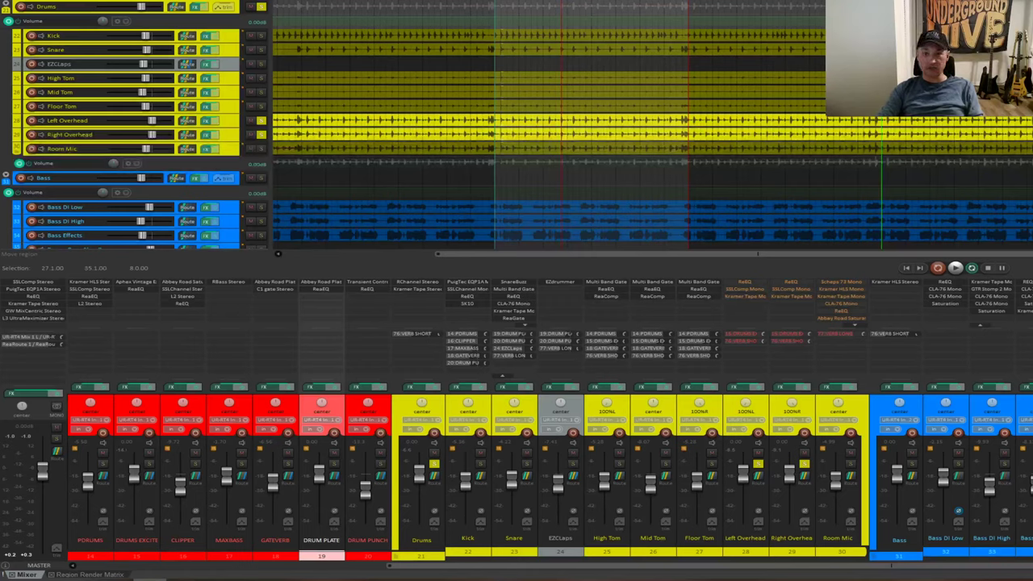
pyautogui.press('space')
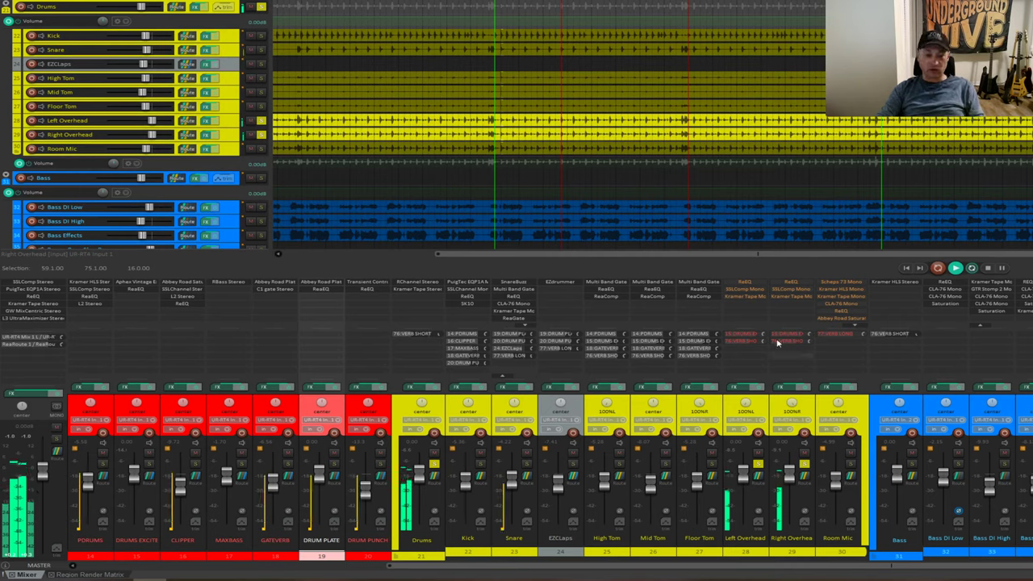
# Compare the effects chains and ReEQ curves of Left Overhead and Right Overhead side by side.
pyautogui.click(738, 388)
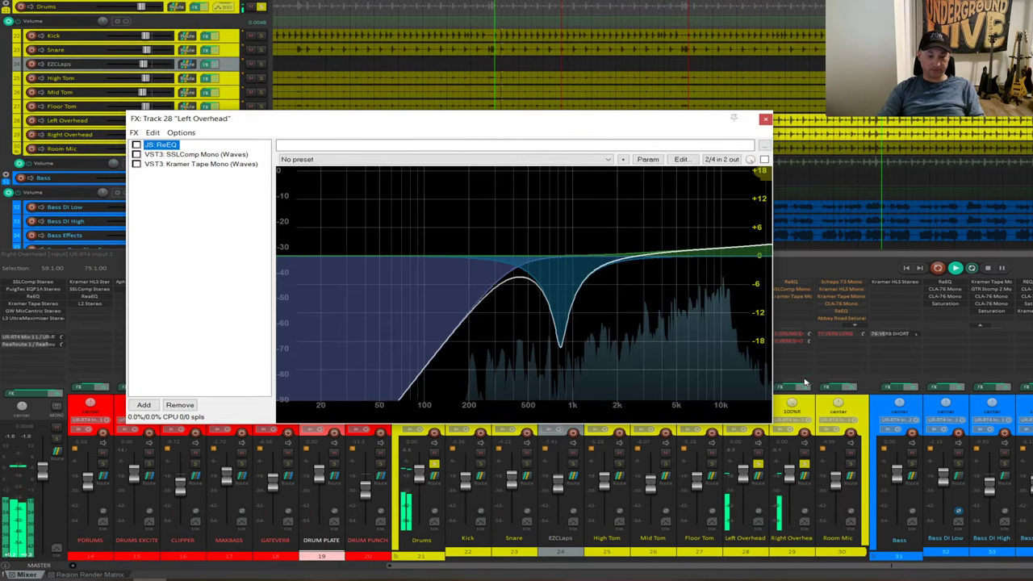
pyautogui.click(790, 390)
pyautogui.moveTo(605, 131); pyautogui.dragTo(851, 138)
pyautogui.moveTo(350, 121); pyautogui.dragTo(225, 129)
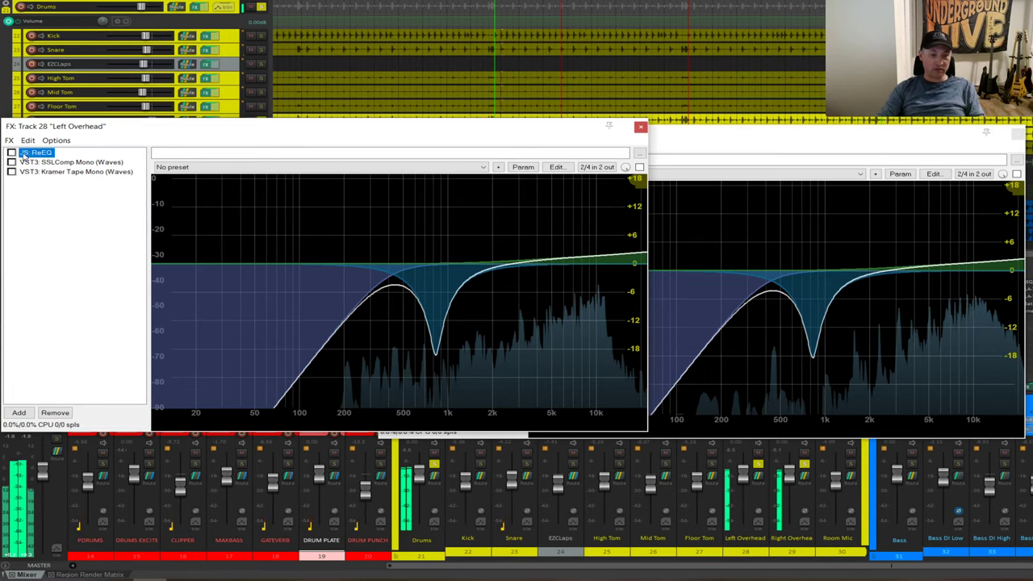
pyautogui.click(758, 142)
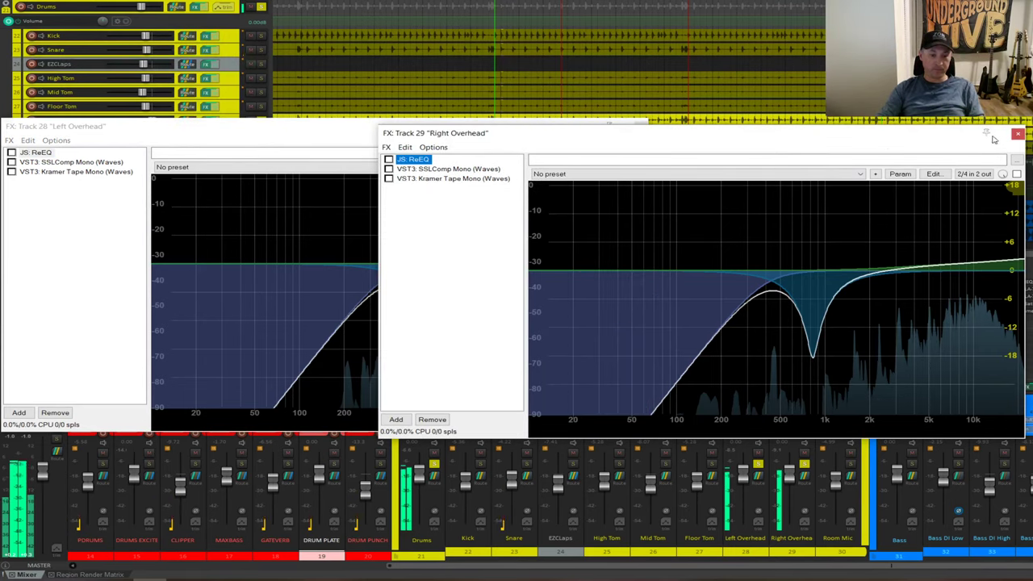
pyautogui.click(1019, 134)
pyautogui.click(639, 126)
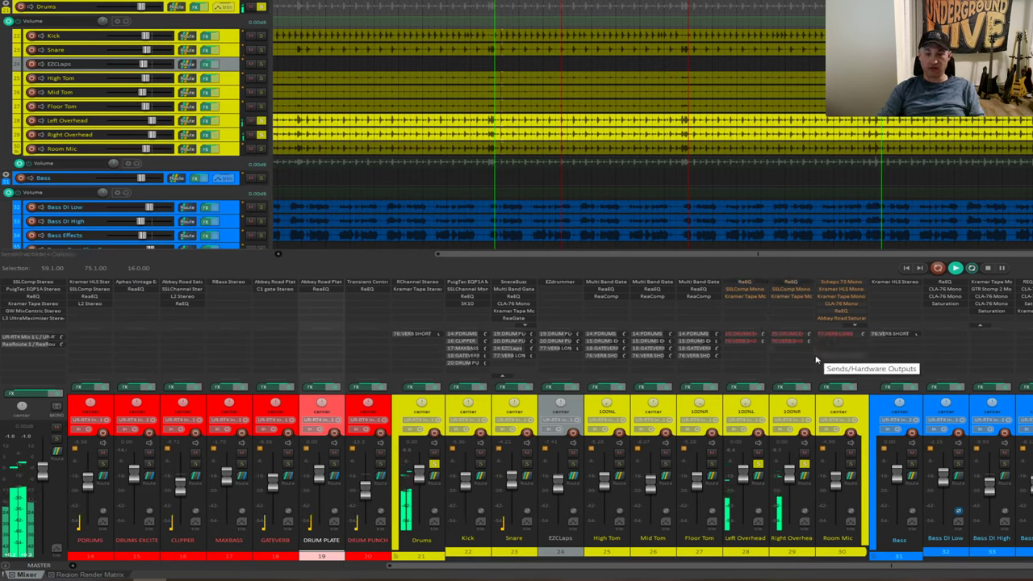
# Re-enable ReEQ on both overheads and inspect its bands on Left Overhead with Right Overhead unsoloed.
pyautogui.click(755, 284)
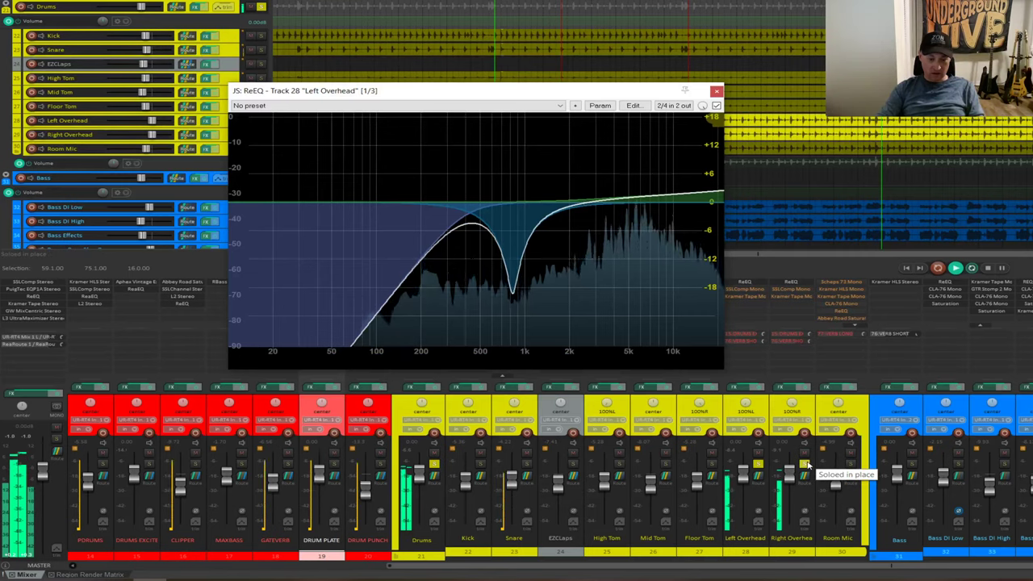
pyautogui.click(765, 462)
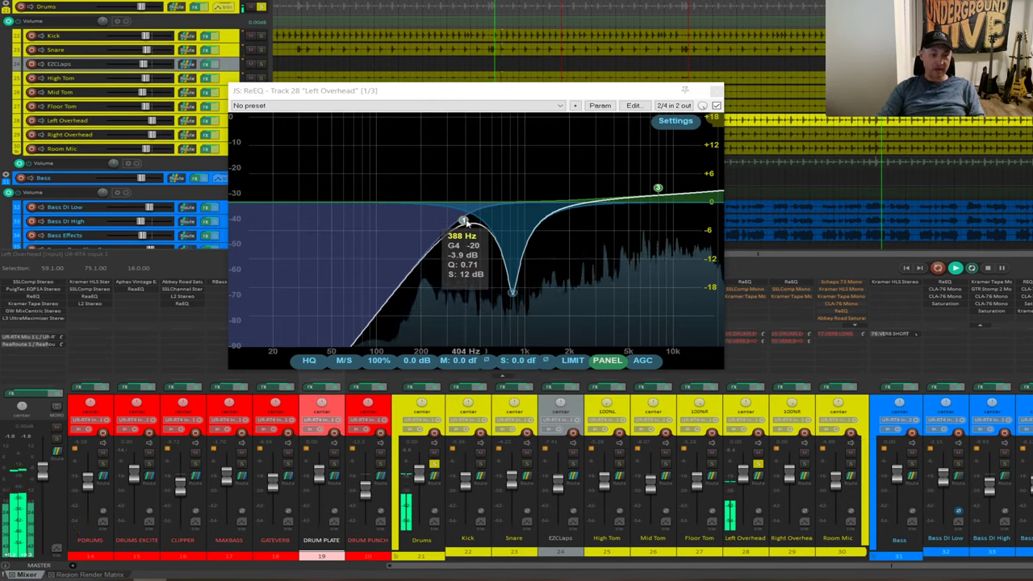
pyautogui.click(513, 295)
pyautogui.click(658, 189)
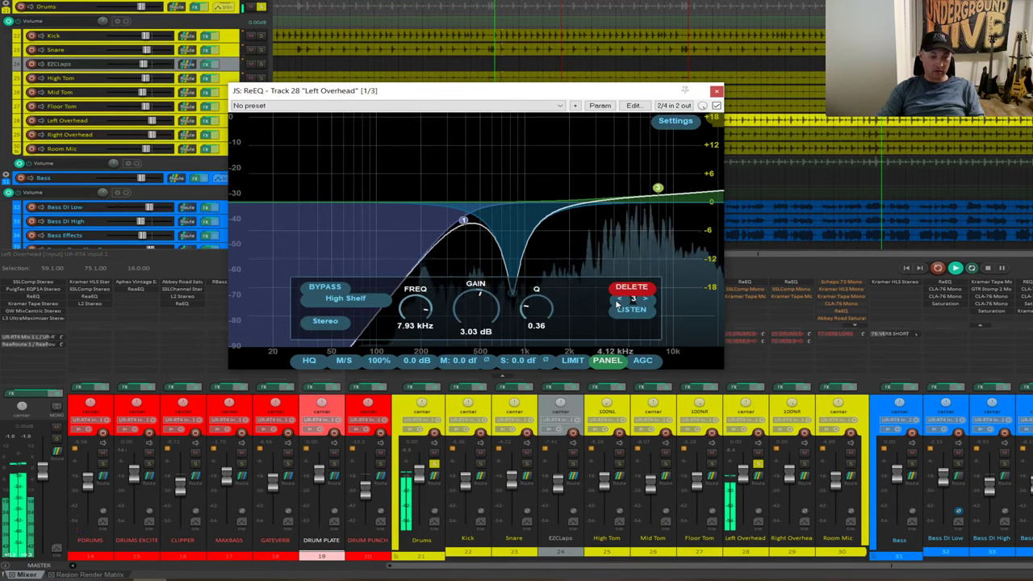
pyautogui.click(619, 300)
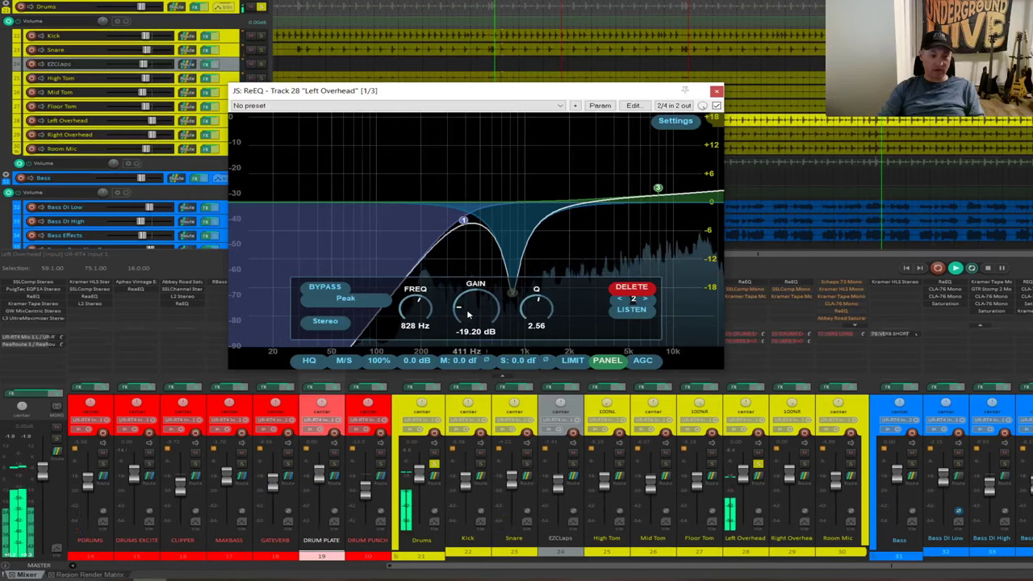
# Try the 828 Hz band of Left Overhead's ReEQ at 15.90 dB and 0.00 dB gain, undoing each change.
pyautogui.moveTo(468, 315); pyautogui.dragTo(473, 275)
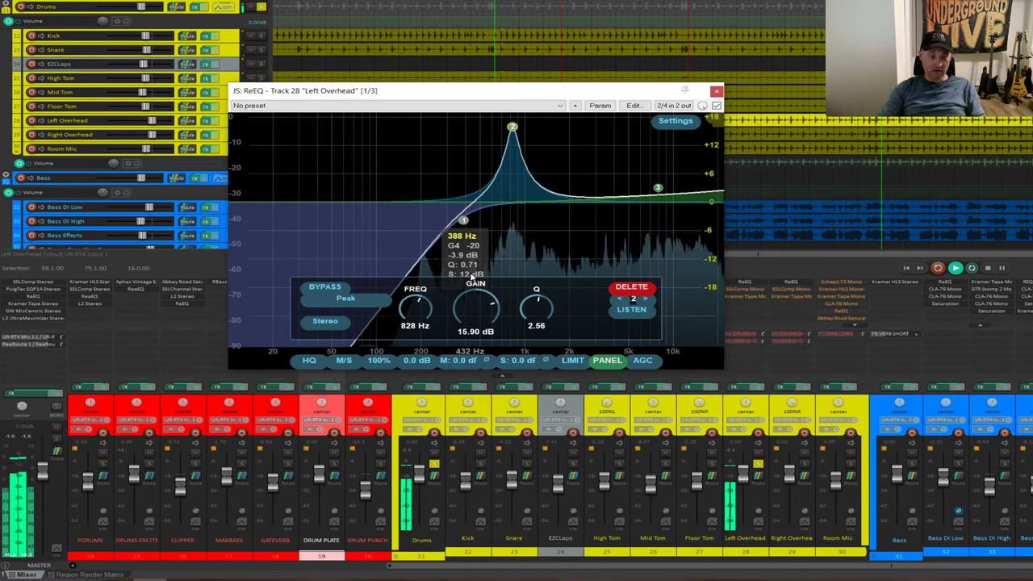
pyautogui.click(473, 276)
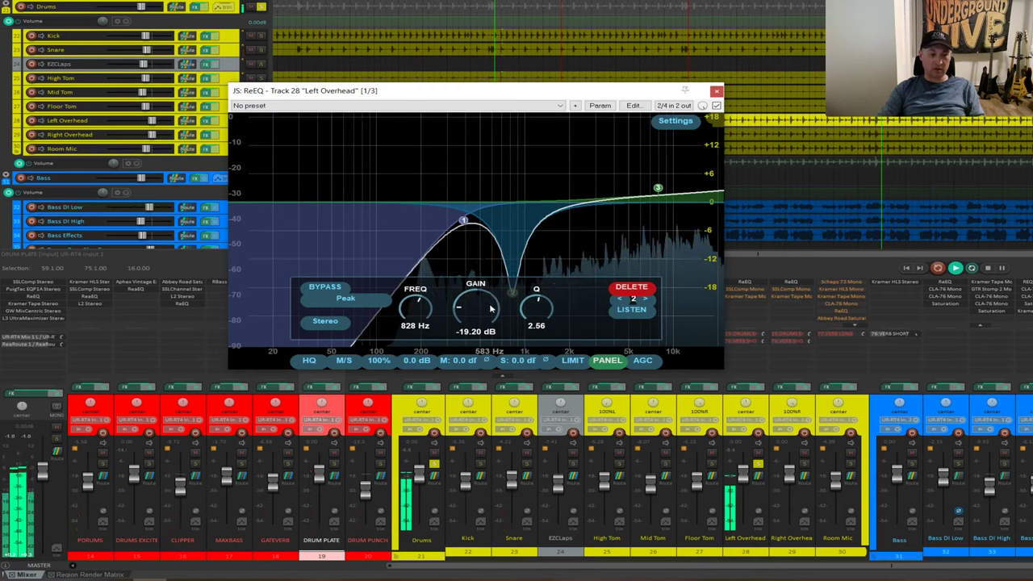
pyautogui.moveTo(483, 311); pyautogui.dragTo(468, 278)
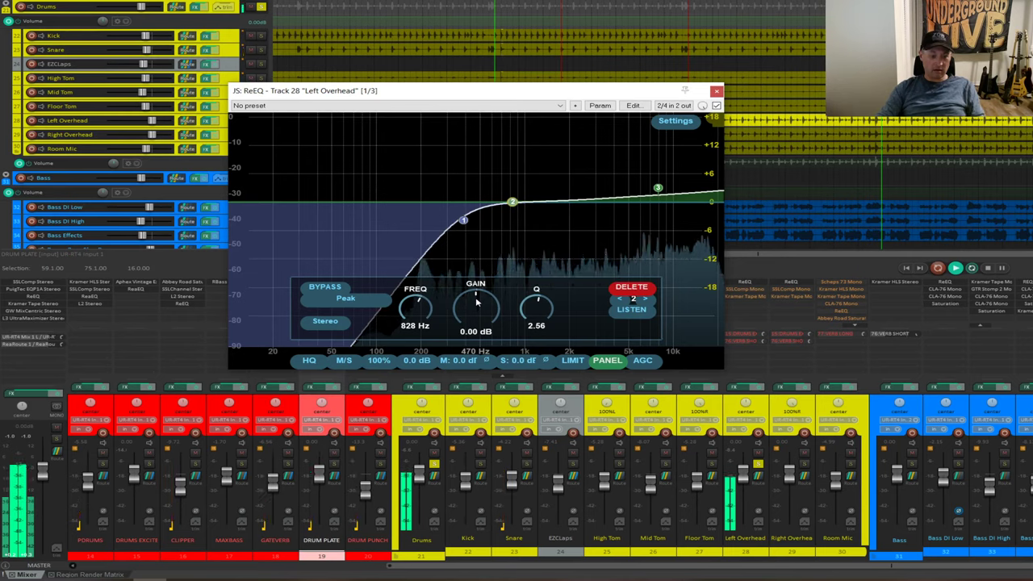
pyautogui.hotkey('ctrl', 'z')
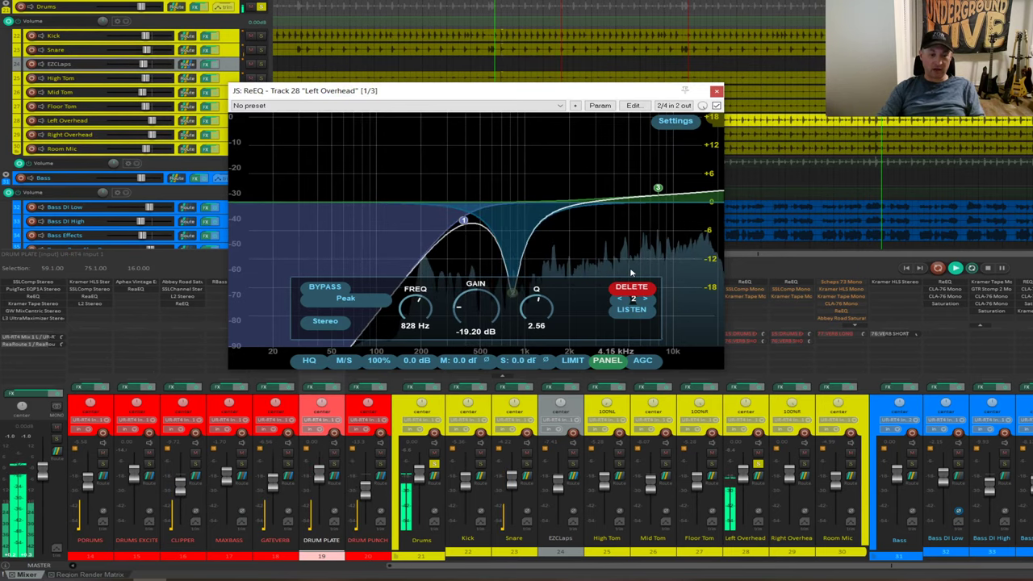
pyautogui.moveTo(667, 207)
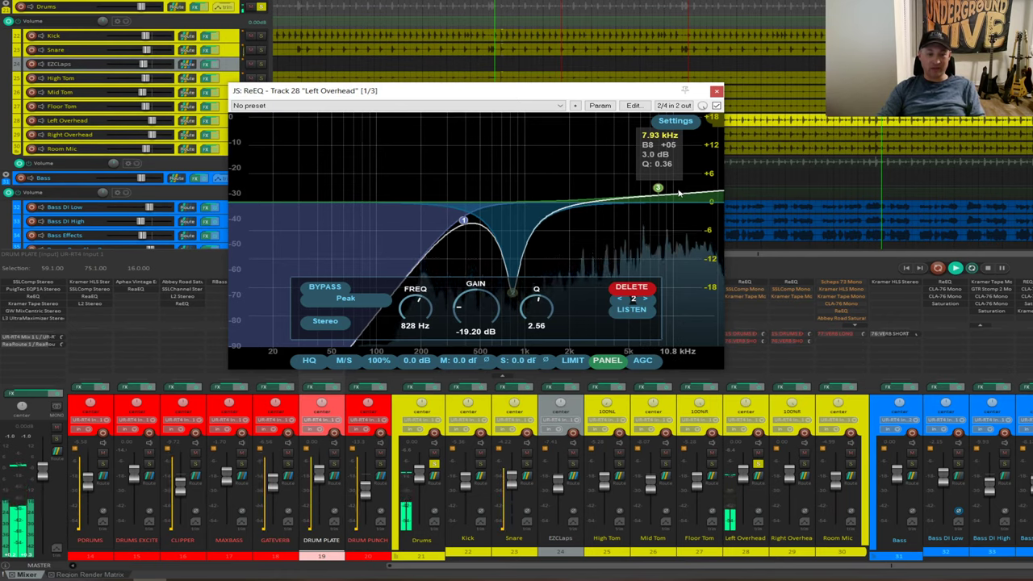
pyautogui.click(717, 90)
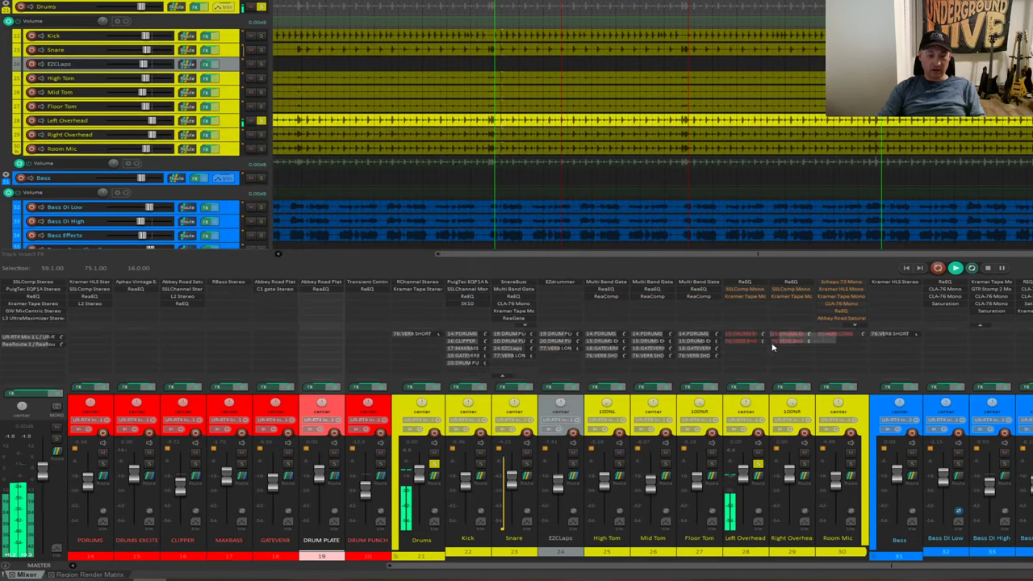
# Set Left Overhead's pan to 99%L and solo Right Overhead alongside it.
pyautogui.moveTo(749, 409); pyautogui.dragTo(750, 458)
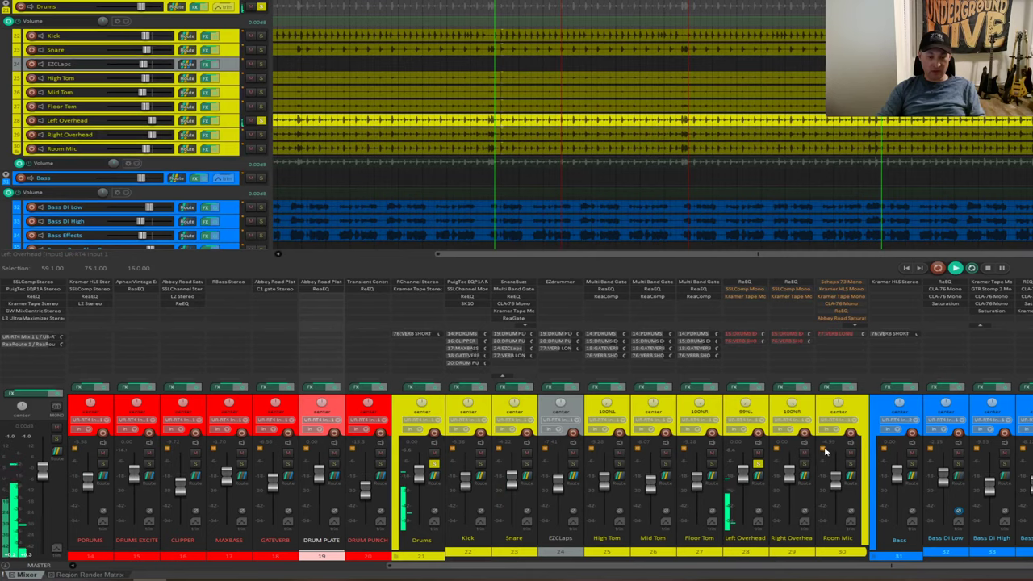
pyautogui.keyDown('ctrl'); pyautogui.click(805, 466); pyautogui.keyUp('ctrl')
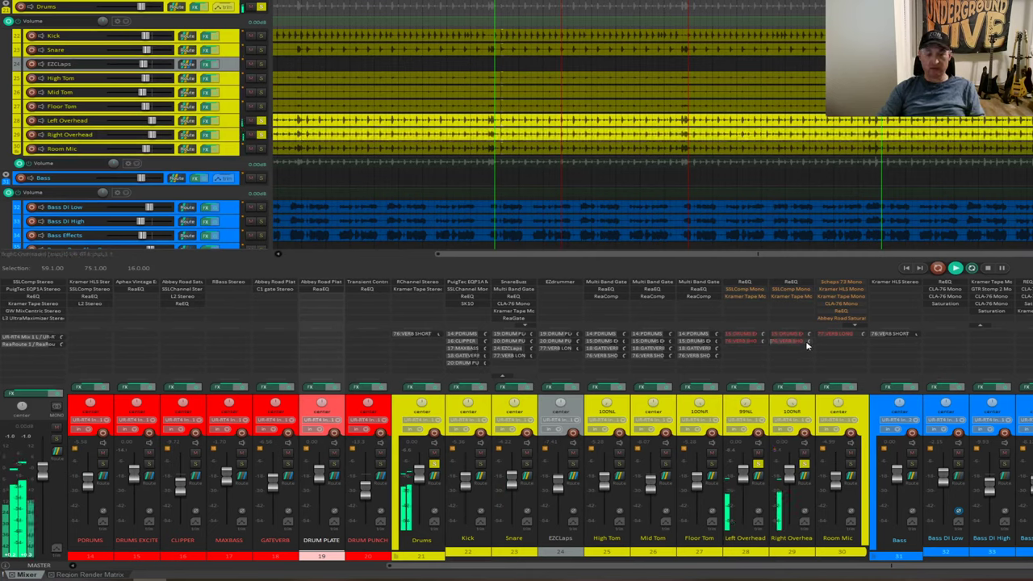
# Re-enable the bypassed SSLComp Mono on Left Overhead and Right Overhead, checking Left Overhead's compression meter.
pyautogui.click(747, 291)
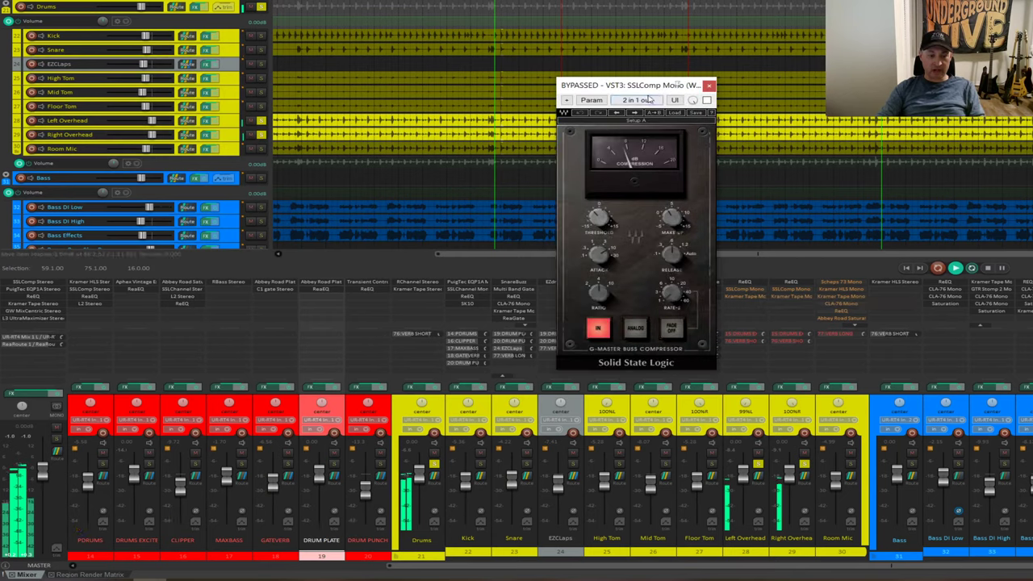
pyautogui.moveTo(644, 91); pyautogui.dragTo(529, 139)
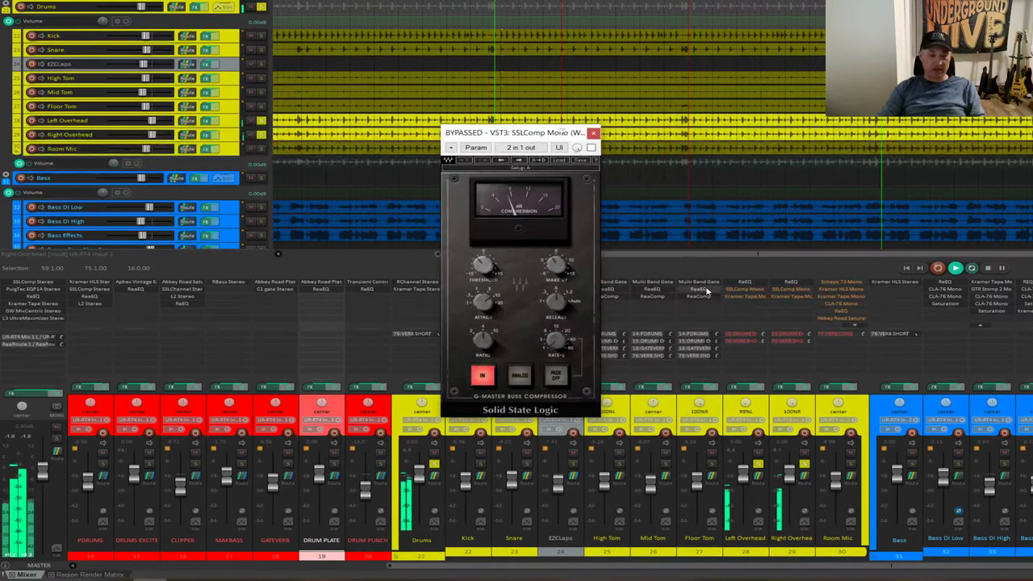
pyautogui.keyDown('shift'); pyautogui.click(748, 292); pyautogui.keyUp('shift')
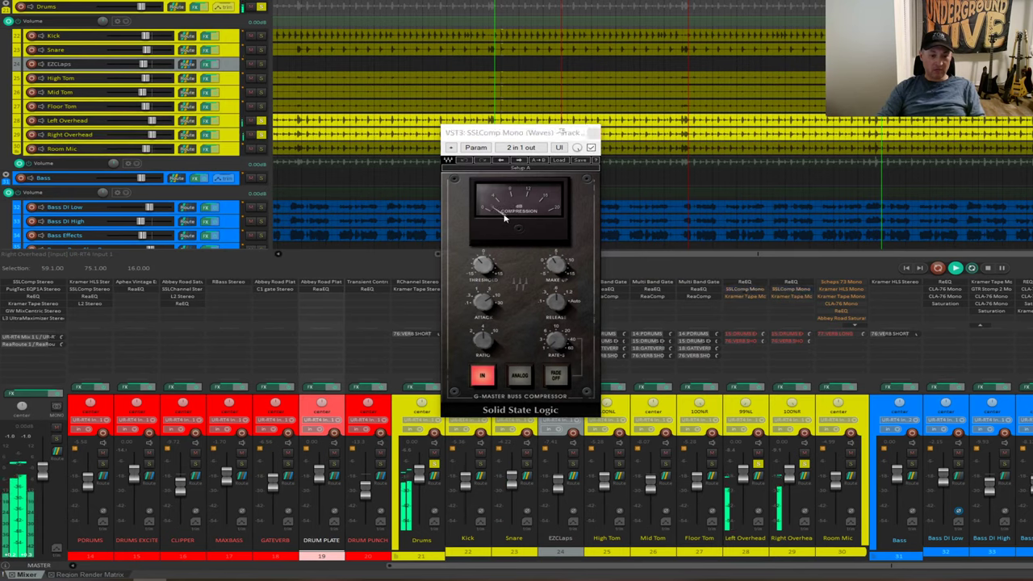
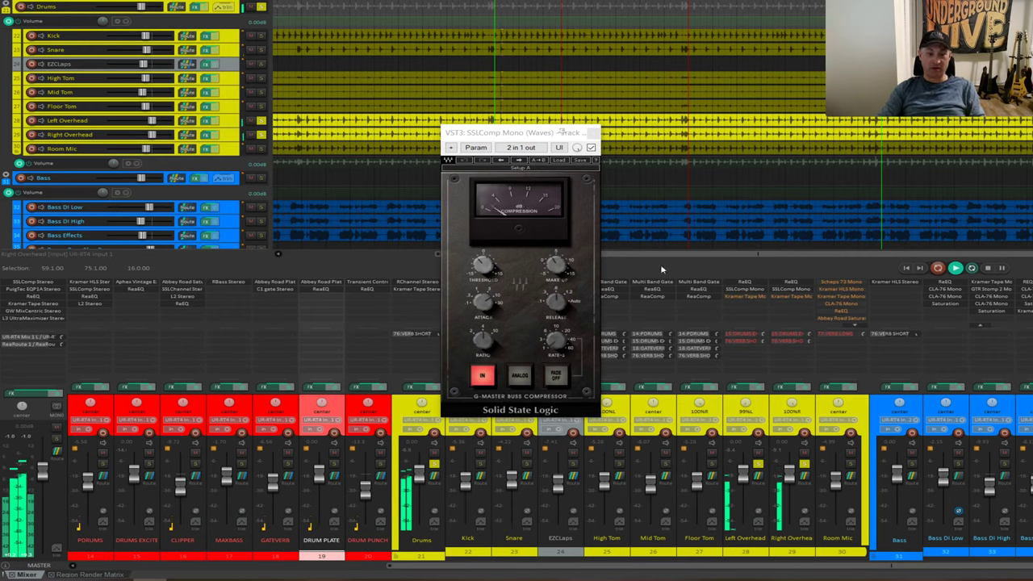
pyautogui.click(593, 135)
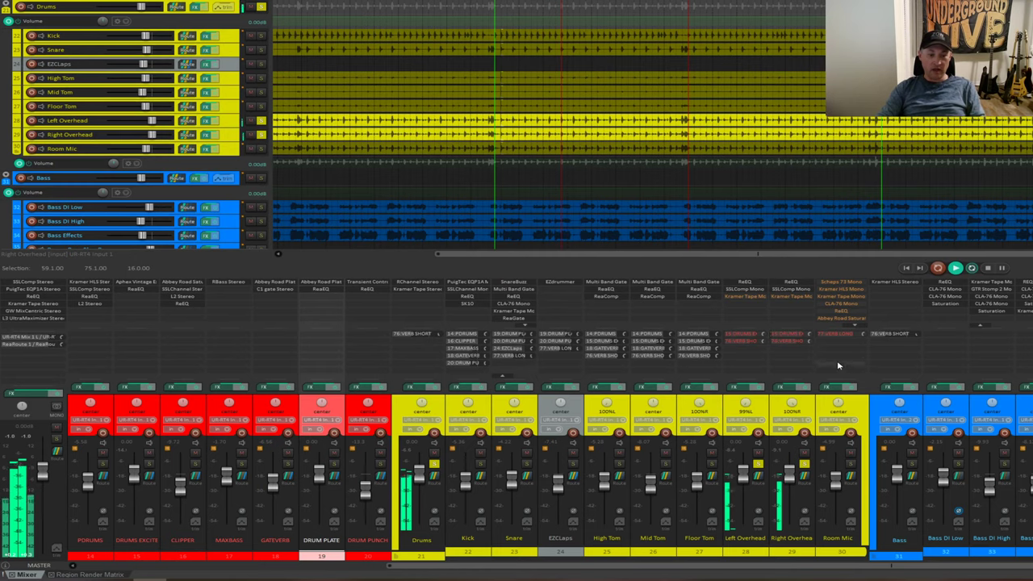
# Review Left Overhead's Kramer Tape Mono settings and re-enable the plugin on both overhead tracks.
pyautogui.click(745, 296)
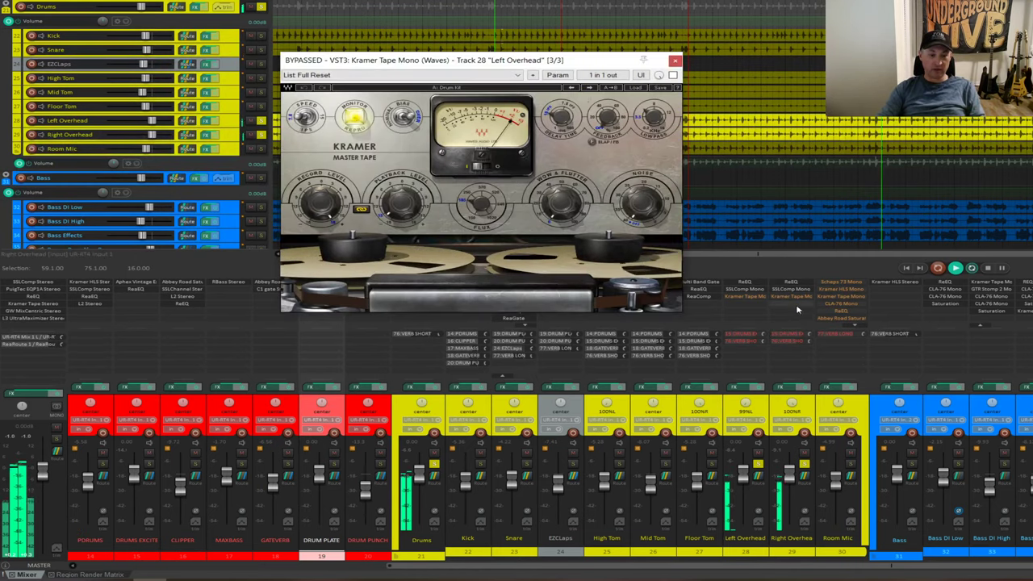
pyautogui.keyDown('ctrl'); pyautogui.click(745, 296); pyautogui.keyUp('ctrl')
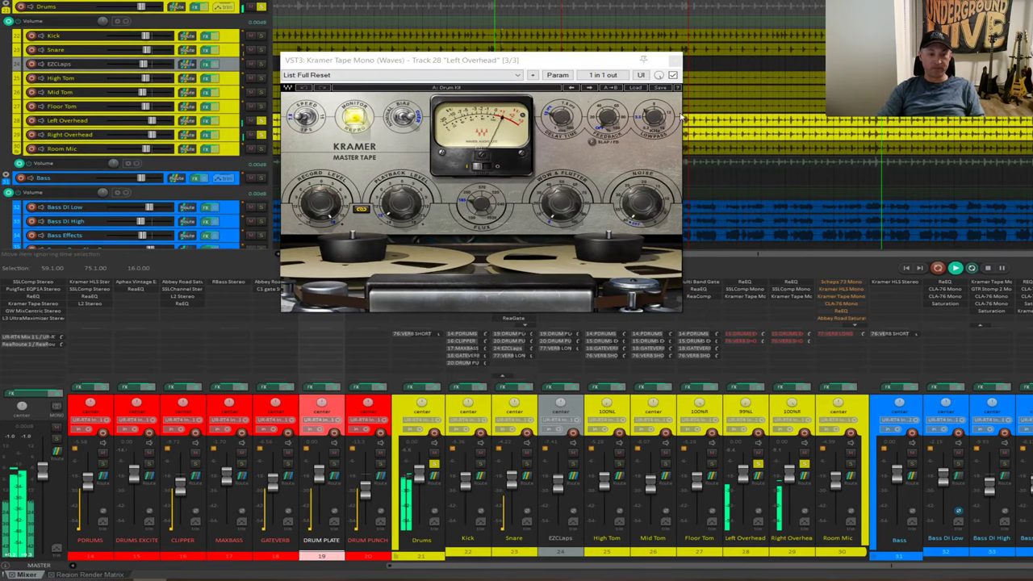
pyautogui.click(675, 60)
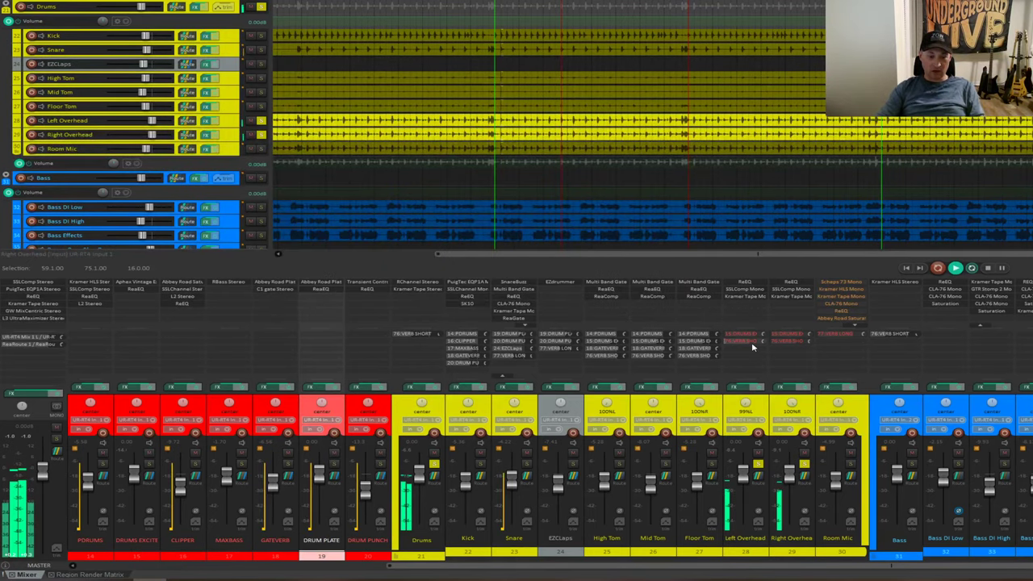
# Set Left Overhead's pan to 100%L and unmute the DRUMS EXCITE and VERB SHORT sends on both overhead tracks.
pyautogui.scroll(-1, 746, 403)
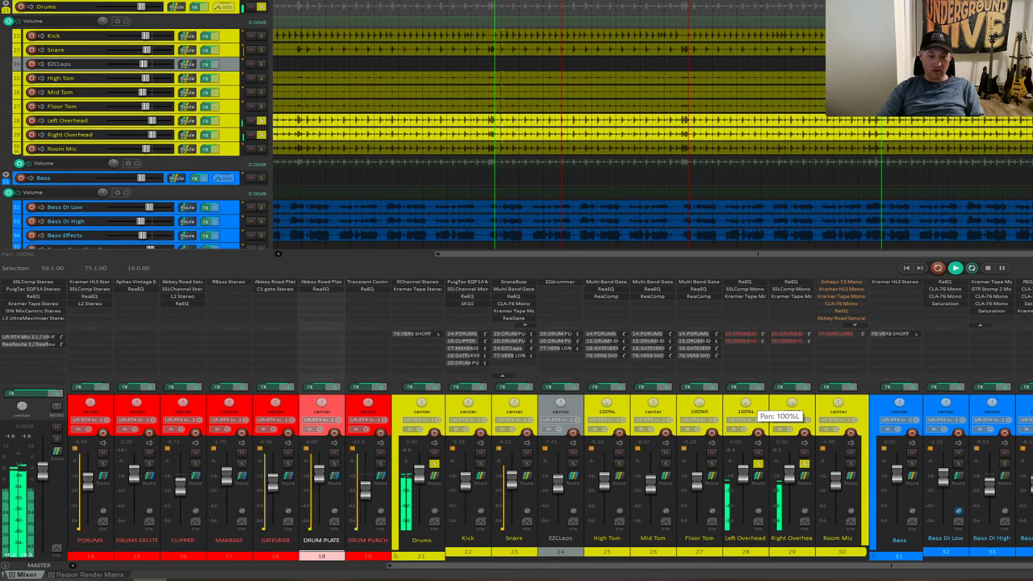
pyautogui.click(766, 337)
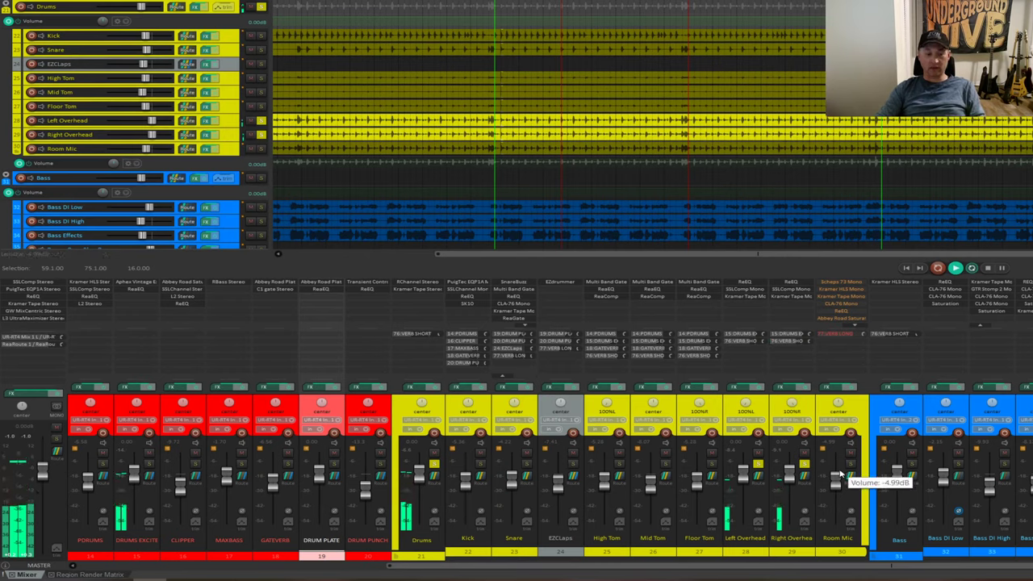
pyautogui.press('space')
# Unsolo both overhead tracks, solo Room Mic and play its unprocessed sound briefly.
pyautogui.click(793, 471)
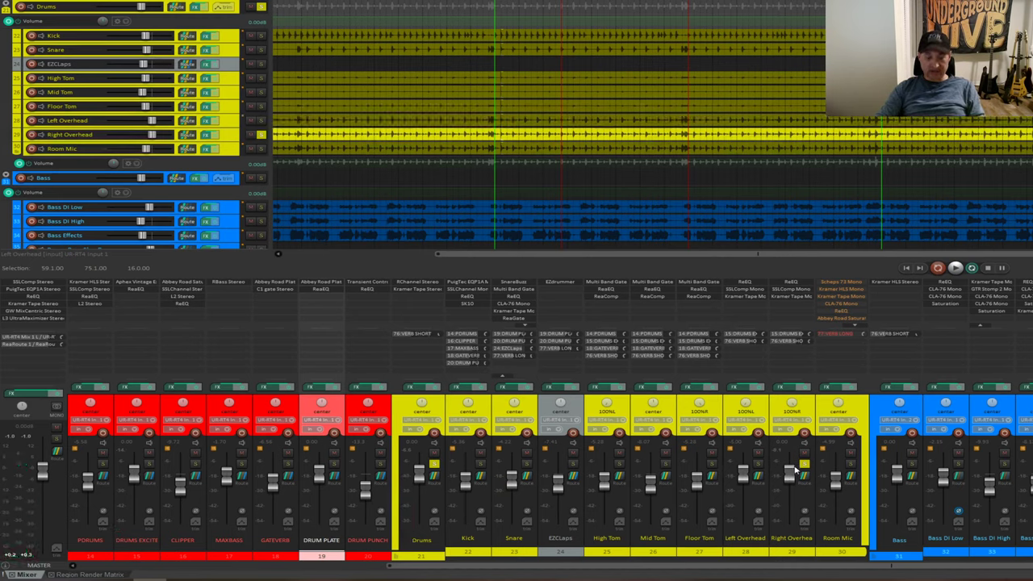
pyautogui.keyDown('shift'); pyautogui.click(827, 469); pyautogui.keyUp('shift')
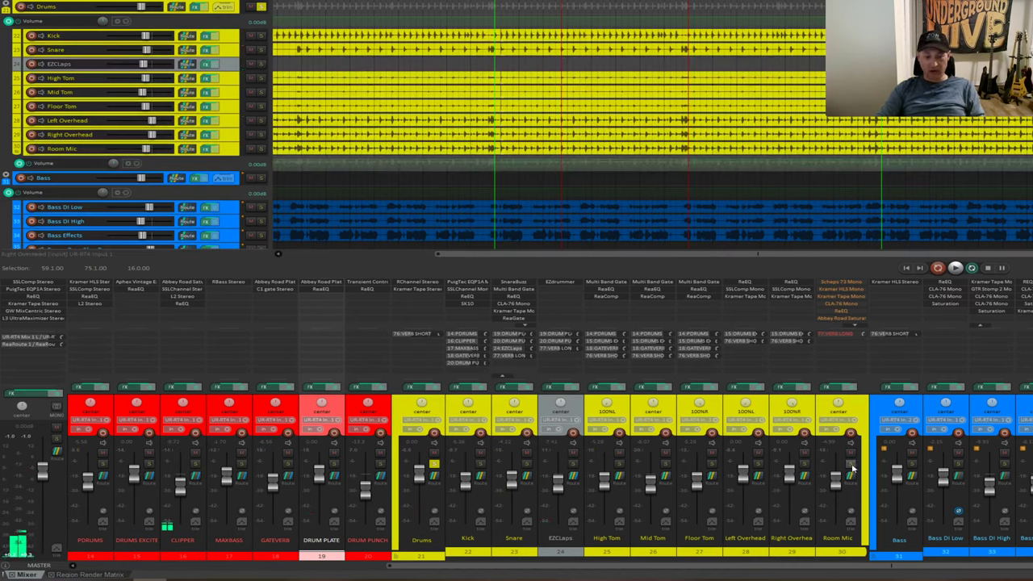
pyautogui.click(852, 472)
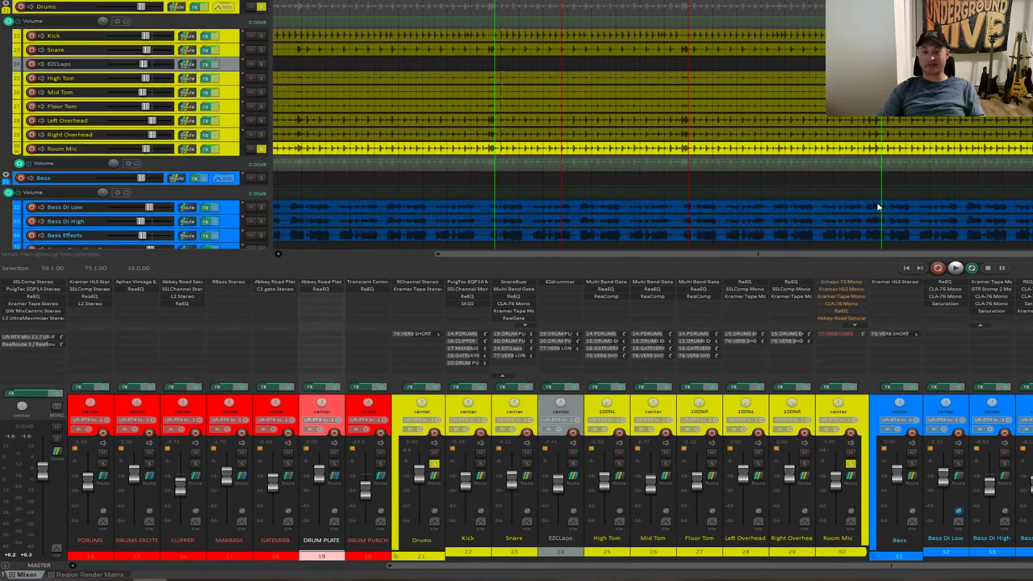
pyautogui.press('space')
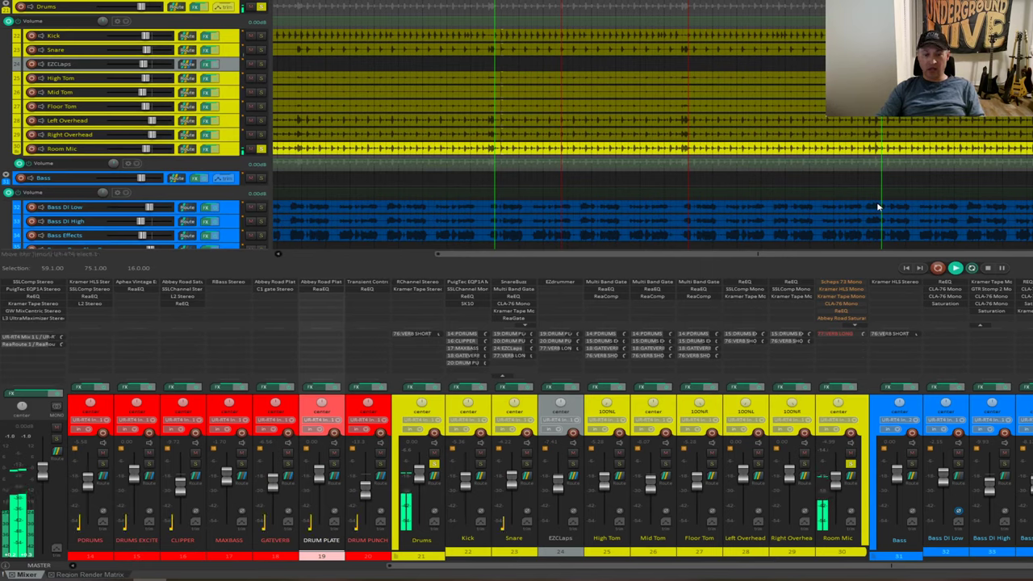
pyautogui.press('space')
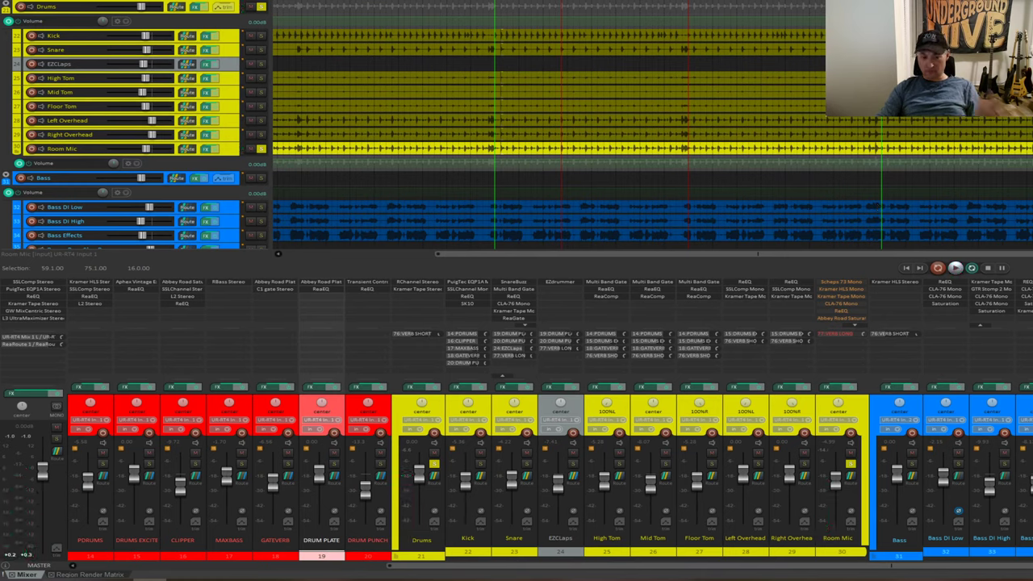
# Open Room Mic's effects chain and re-enable the bypassed Scheps 73 Mono and Kramer HLS Mono plugins.
pyautogui.click(828, 389)
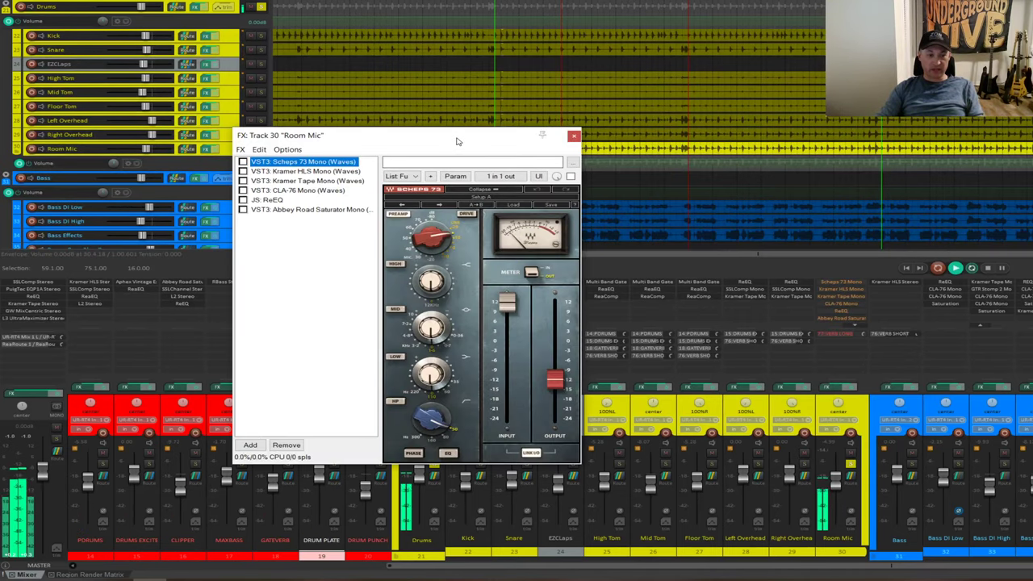
pyautogui.moveTo(456, 141); pyautogui.dragTo(619, 141)
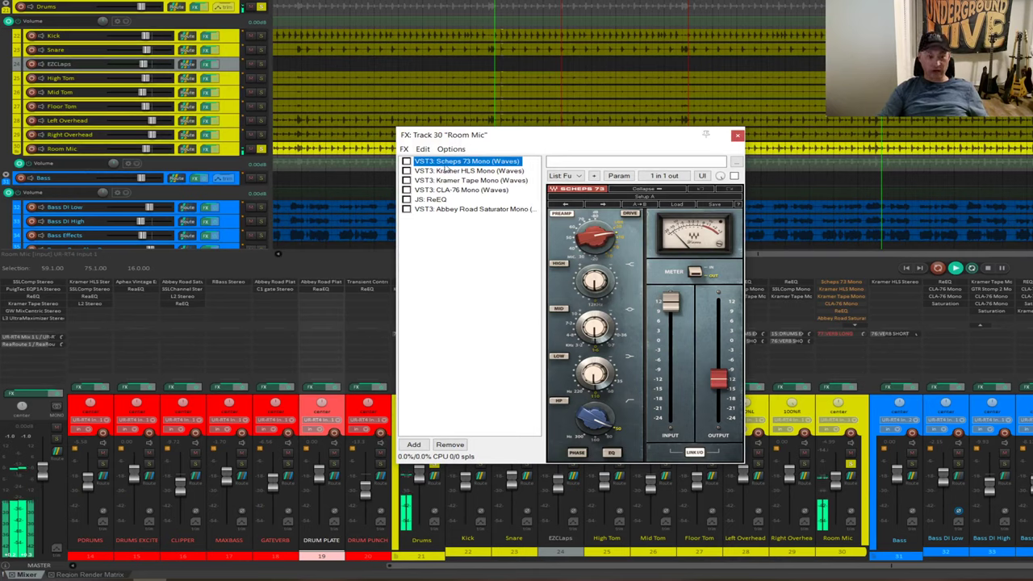
pyautogui.click(407, 161)
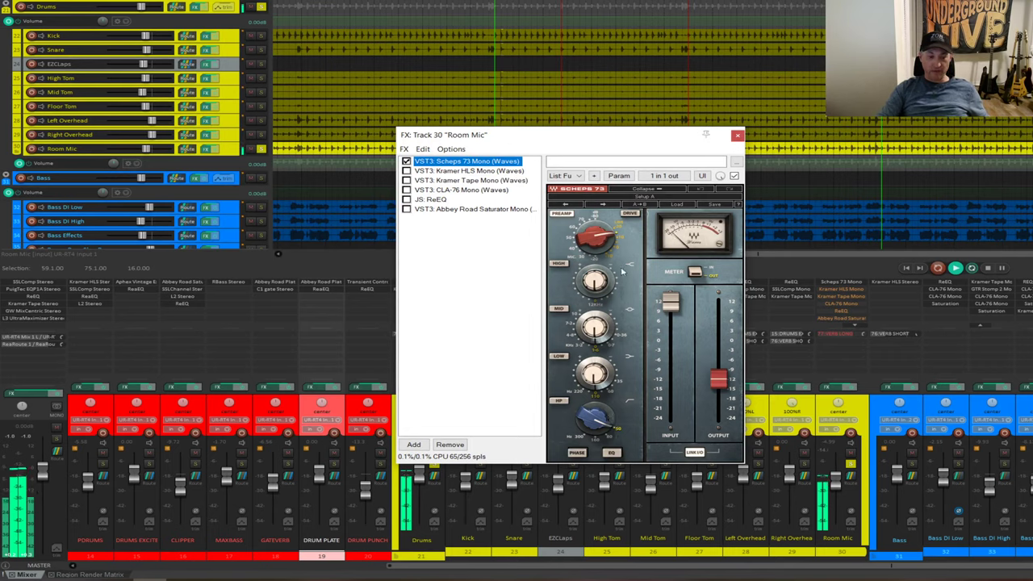
pyautogui.click(479, 172)
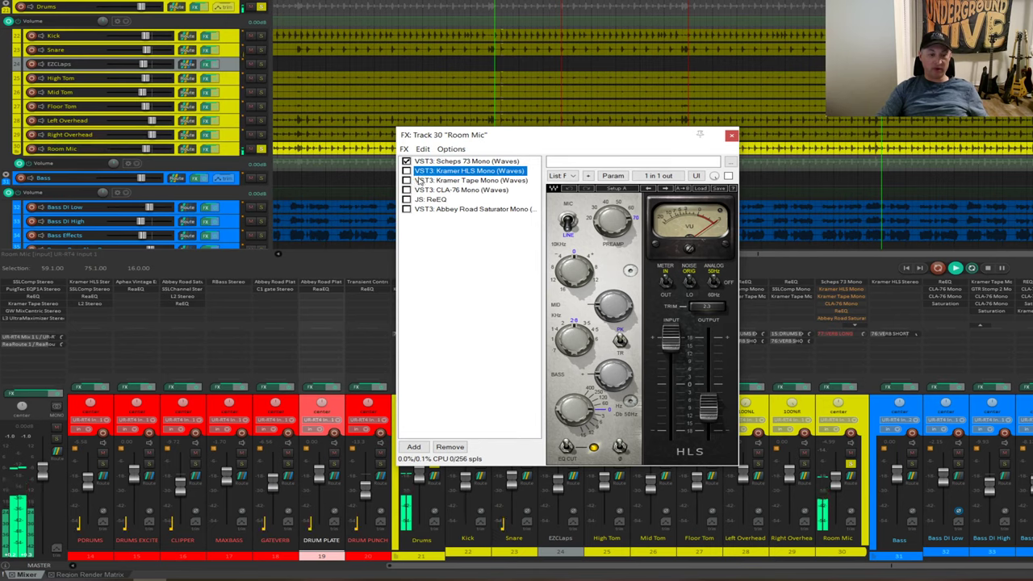
pyautogui.click(407, 171)
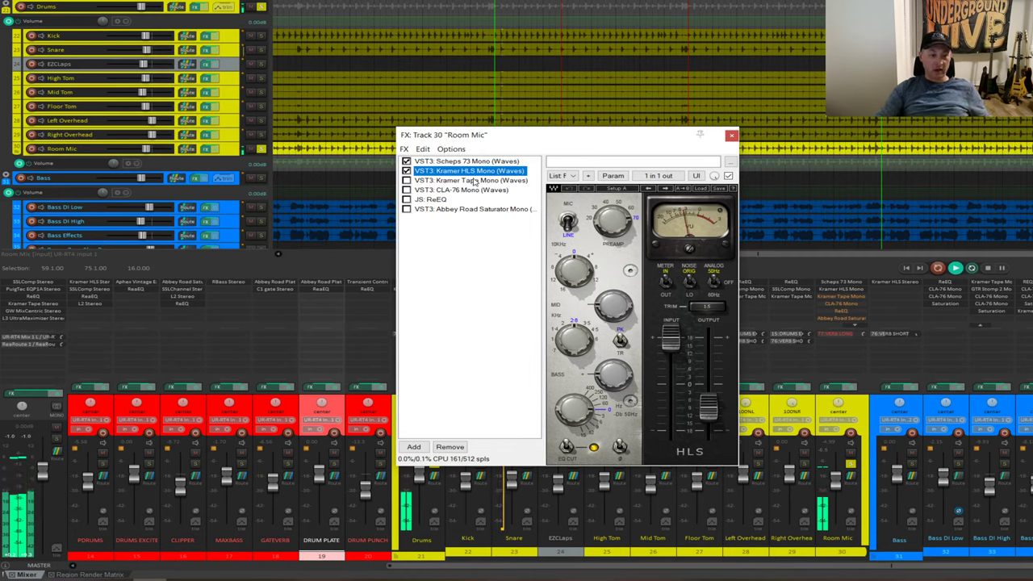
# Re-enable the bypassed Kramer Tape Mono, CLA-76 Mono and ReEQ plugins on Room Mic.
pyautogui.click(417, 182)
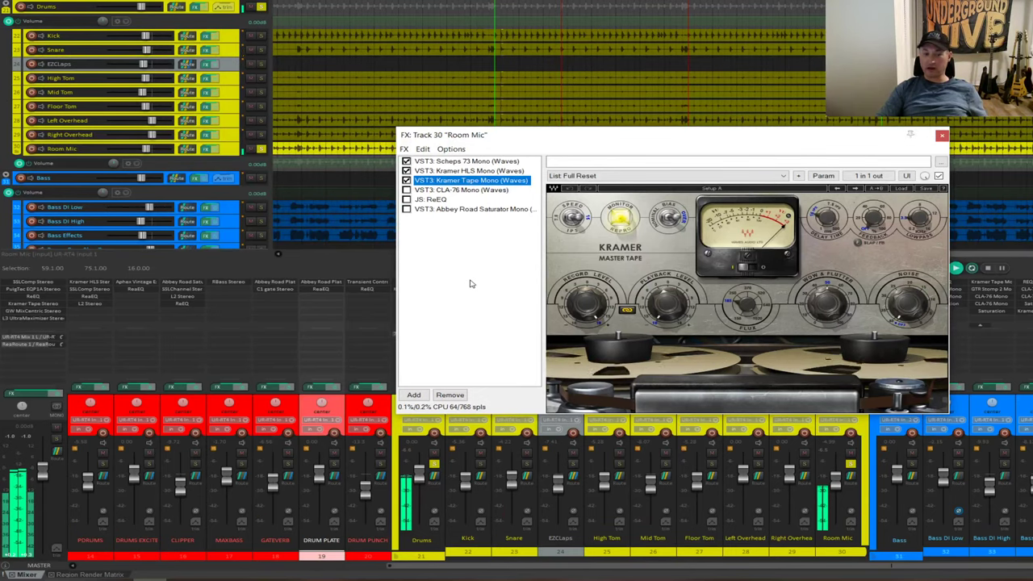
pyautogui.click(454, 190)
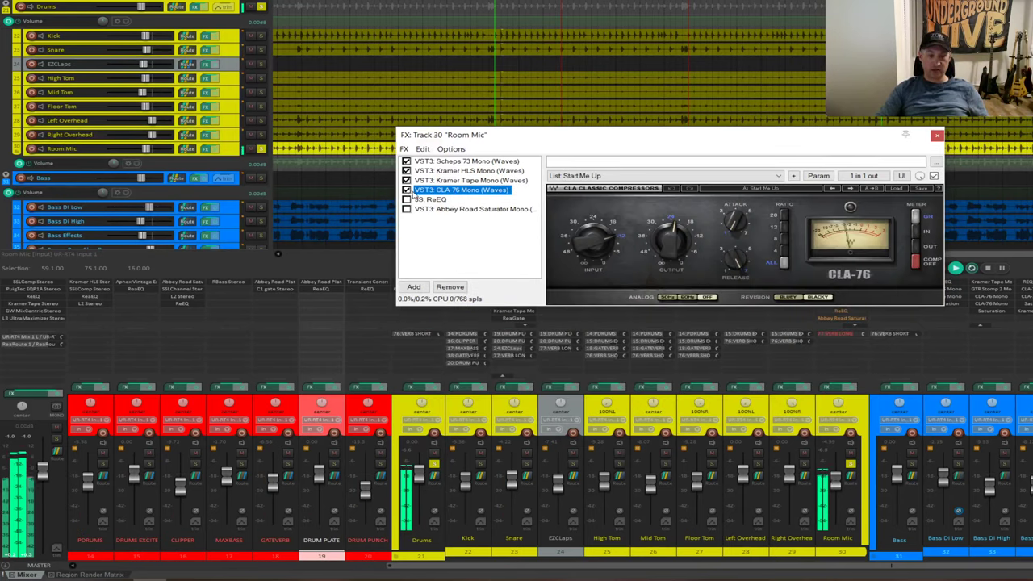
pyautogui.click(436, 202)
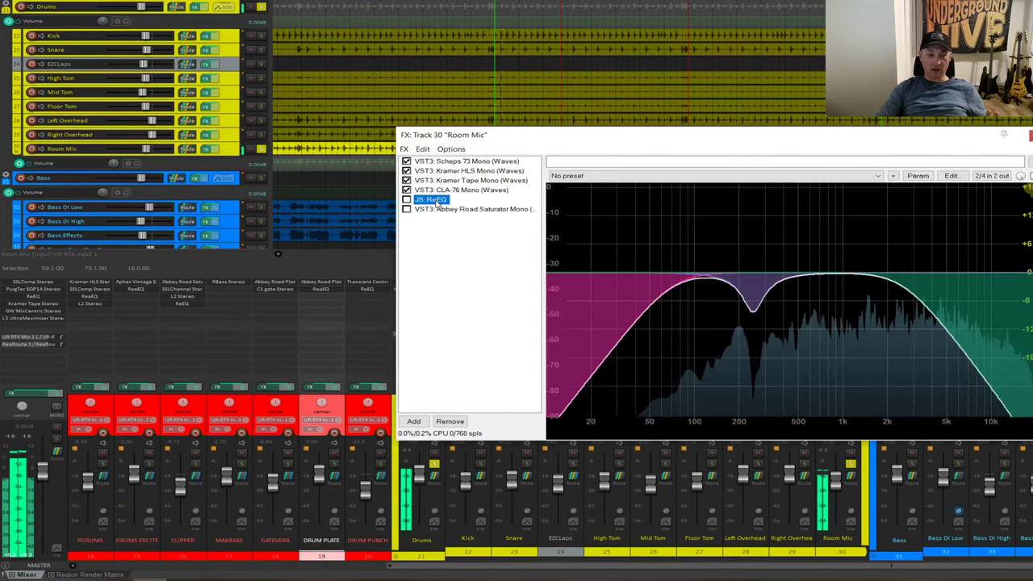
pyautogui.click(407, 200)
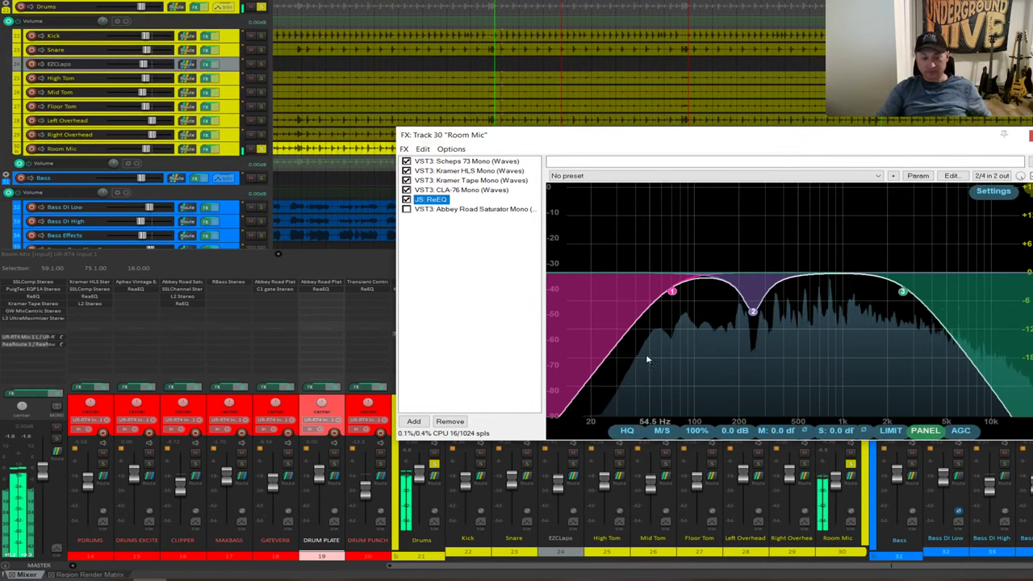
# Inspect Room Mic's ReEQ bands and try the 249 Hz band at 15.37 dB gain, undoing the change.
pyautogui.moveTo(673, 292)
pyautogui.moveTo(904, 294)
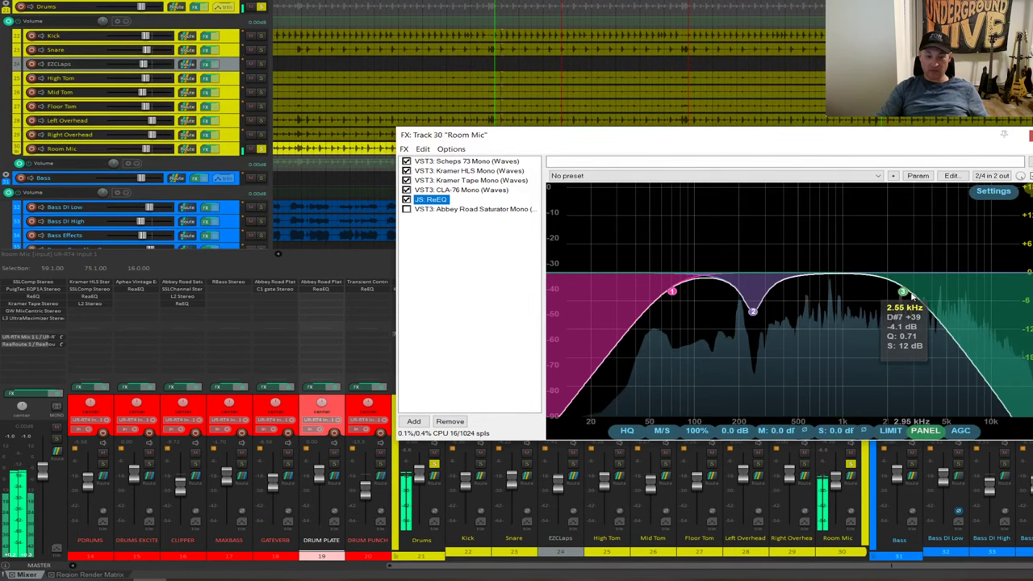
pyautogui.click(752, 312)
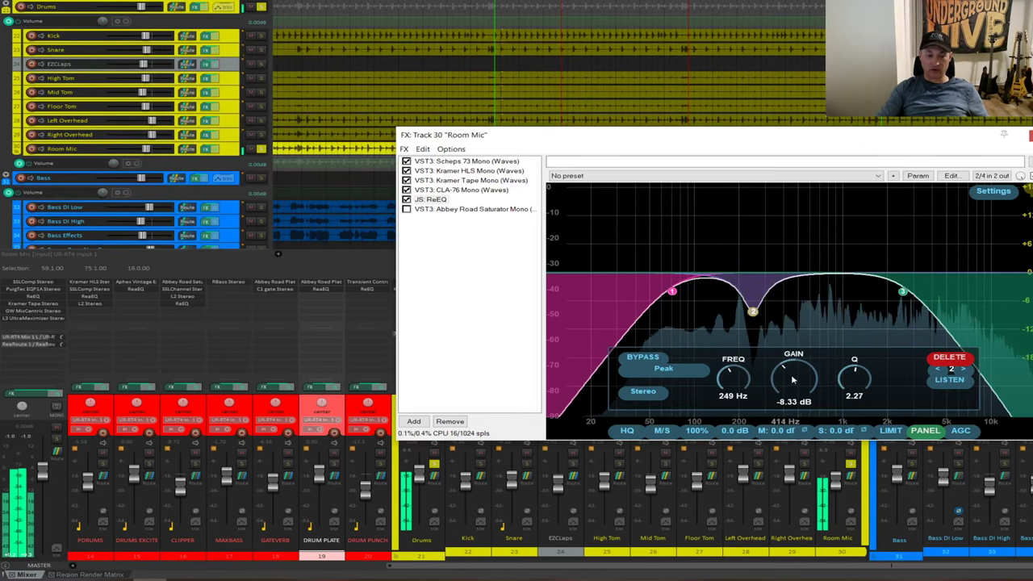
pyautogui.scroll(5, 790, 345)
pyautogui.scroll(2, 791, 347)
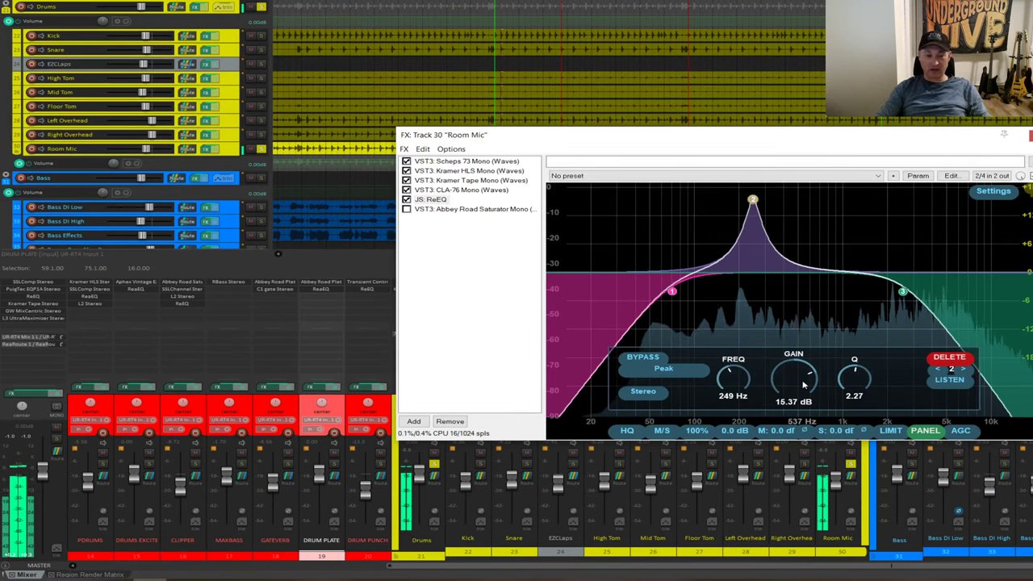
pyautogui.hotkey('ctrl', 'z')
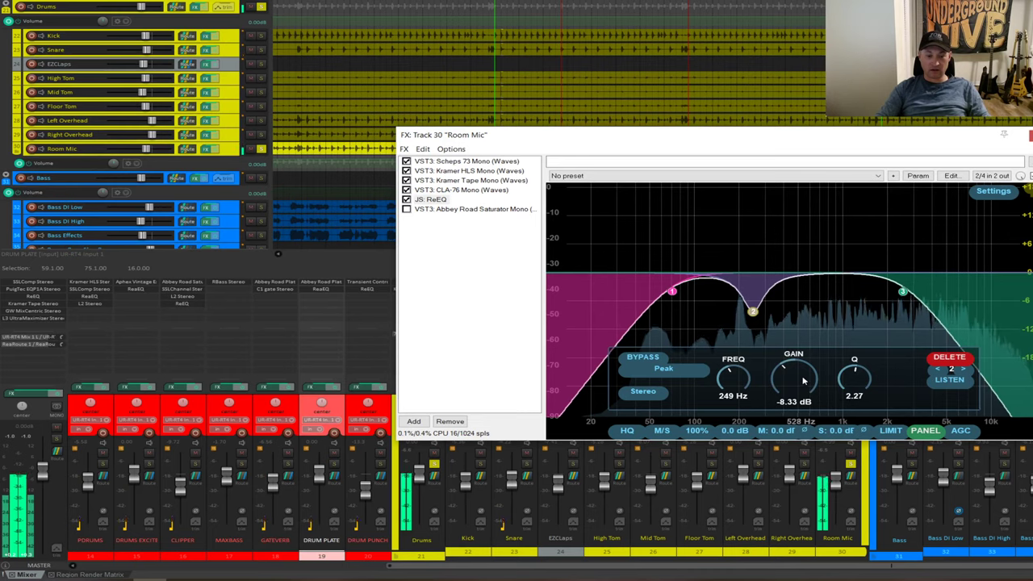
# Re-enable Abbey Road Saturator Mono on Room Mic, unmute the track's VERB LONG send and close the effects window.
pyautogui.click(499, 210)
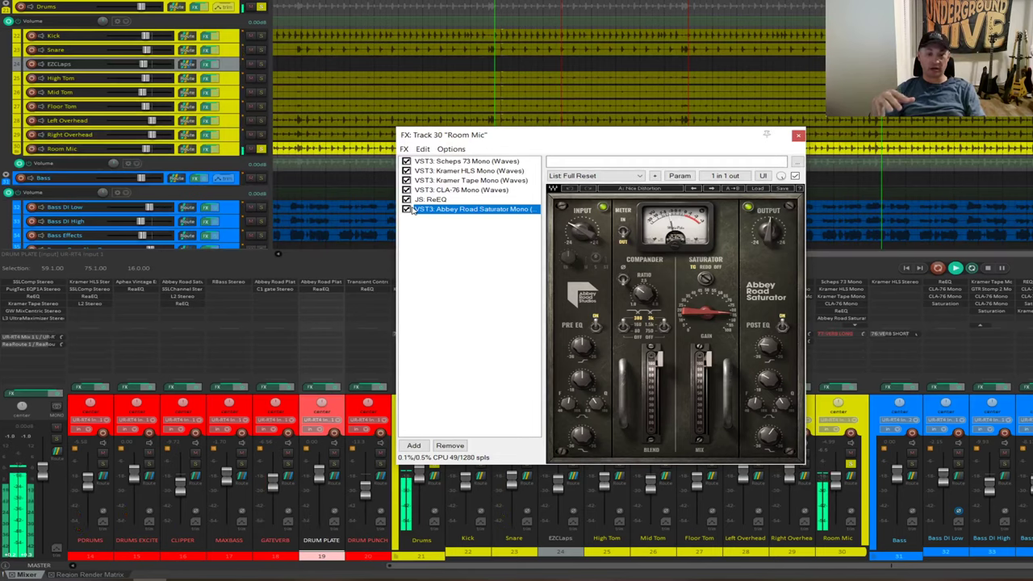
pyautogui.click(845, 336)
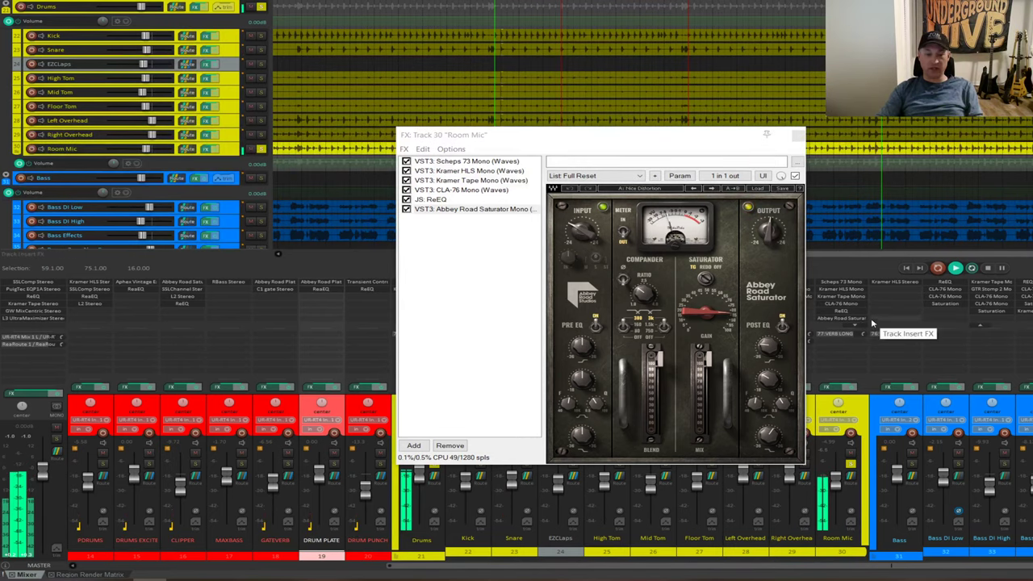
pyautogui.click(798, 135)
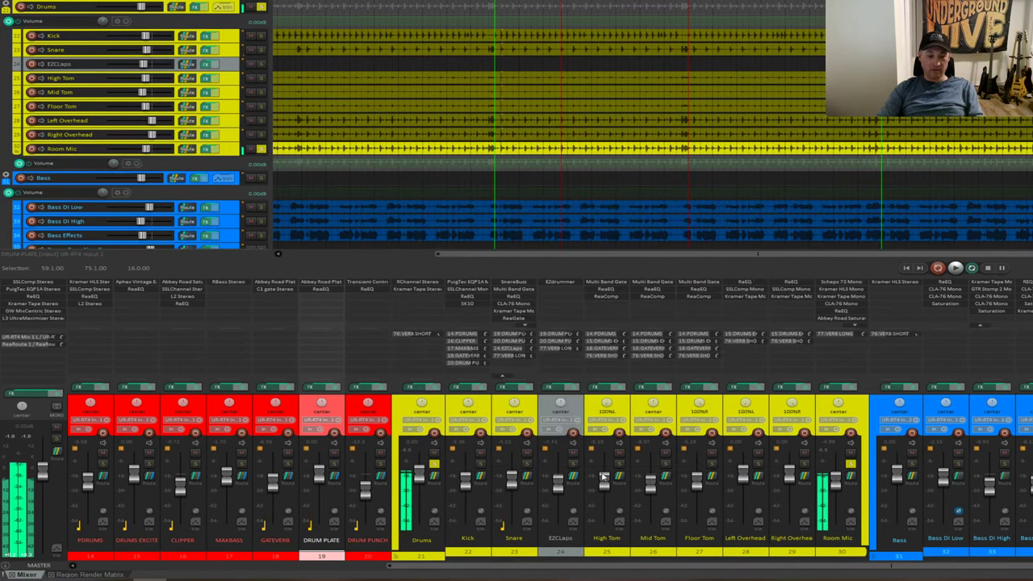
# Unsolo Room Mic and compare the full drum mix in playback with Room Mic muted and unmuted.
pyautogui.click(852, 466)
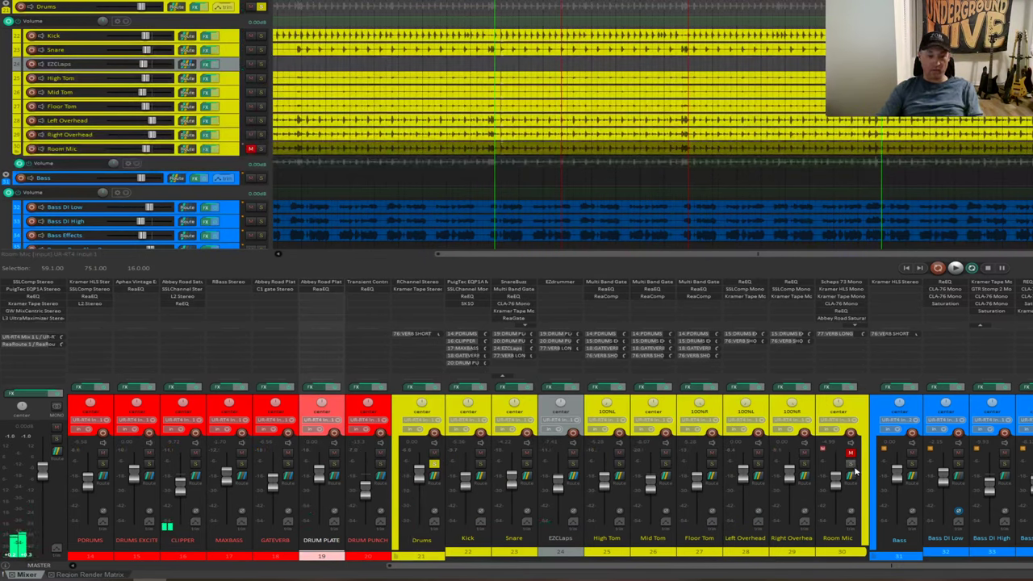
pyautogui.moveTo(699, 405)
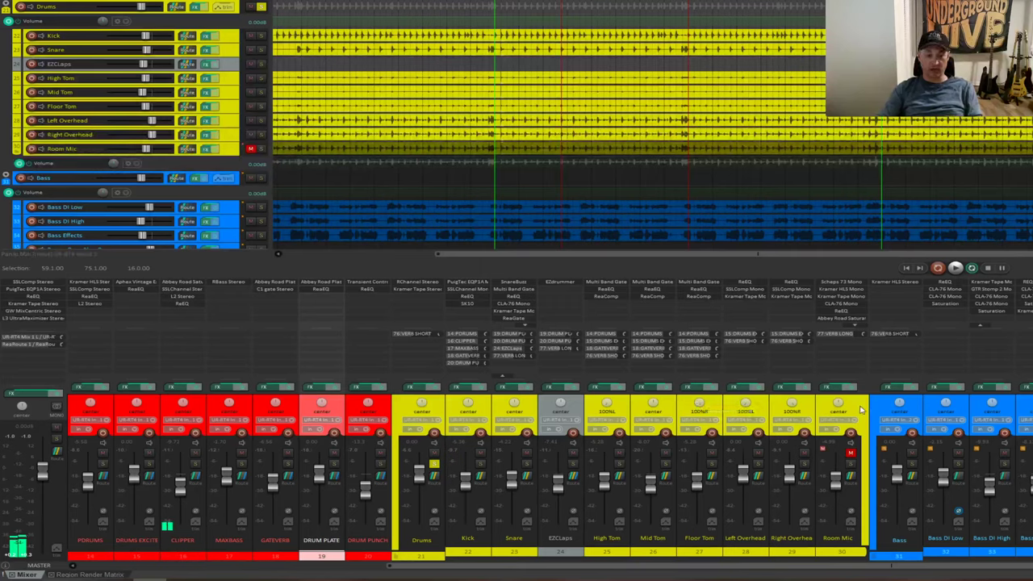
pyautogui.moveTo(953, 413)
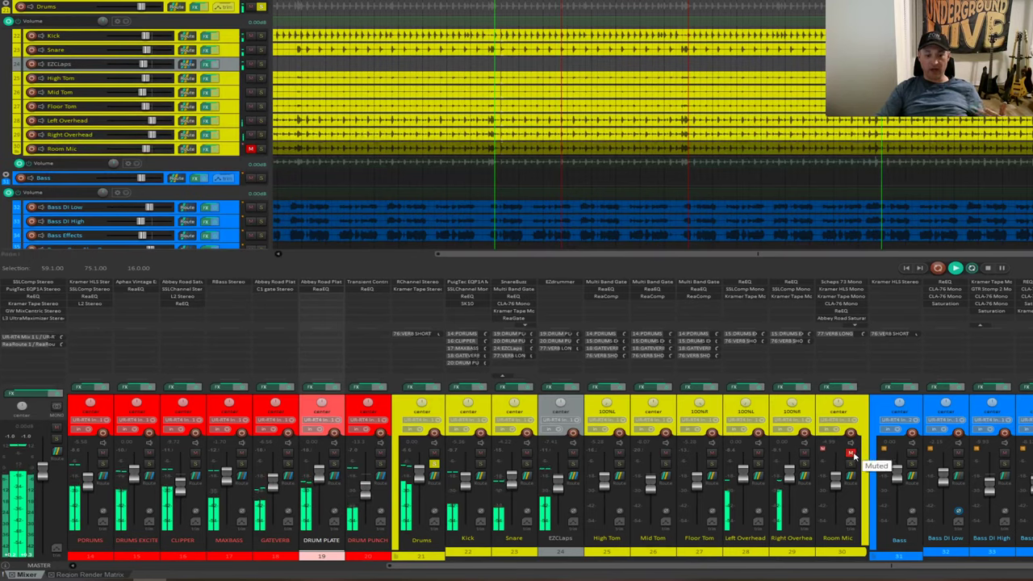
pyautogui.click(851, 455)
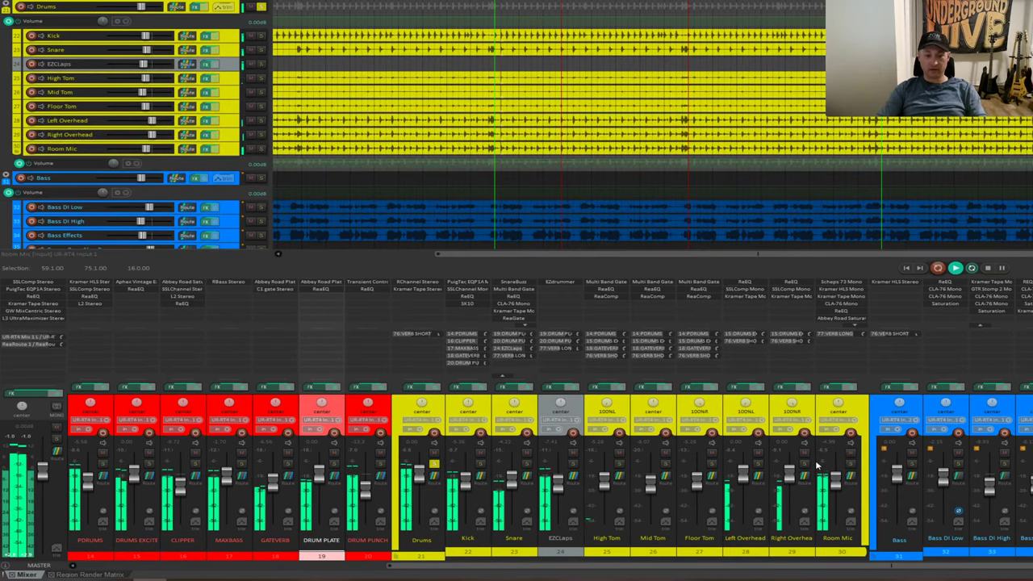
pyautogui.press('space')
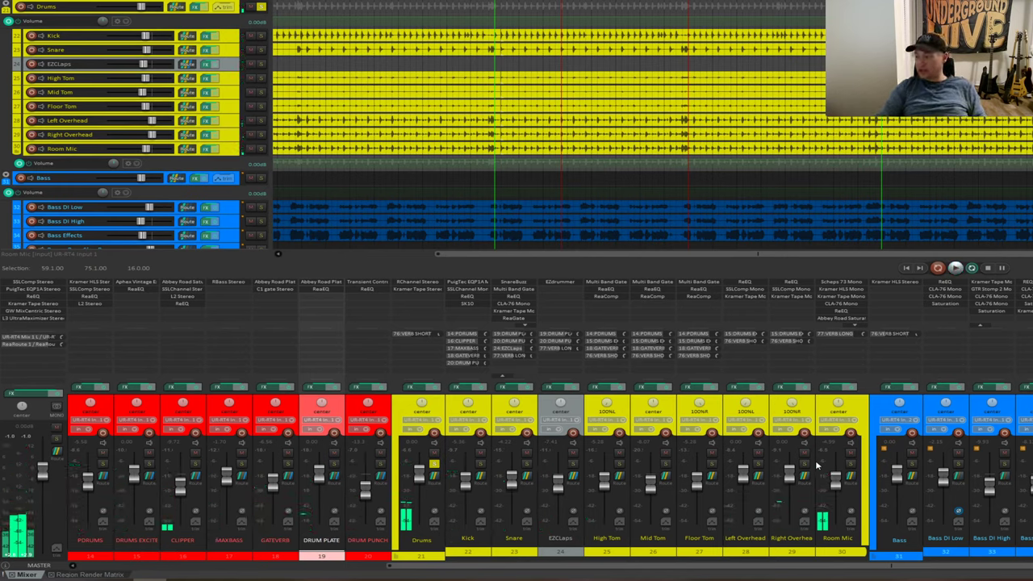